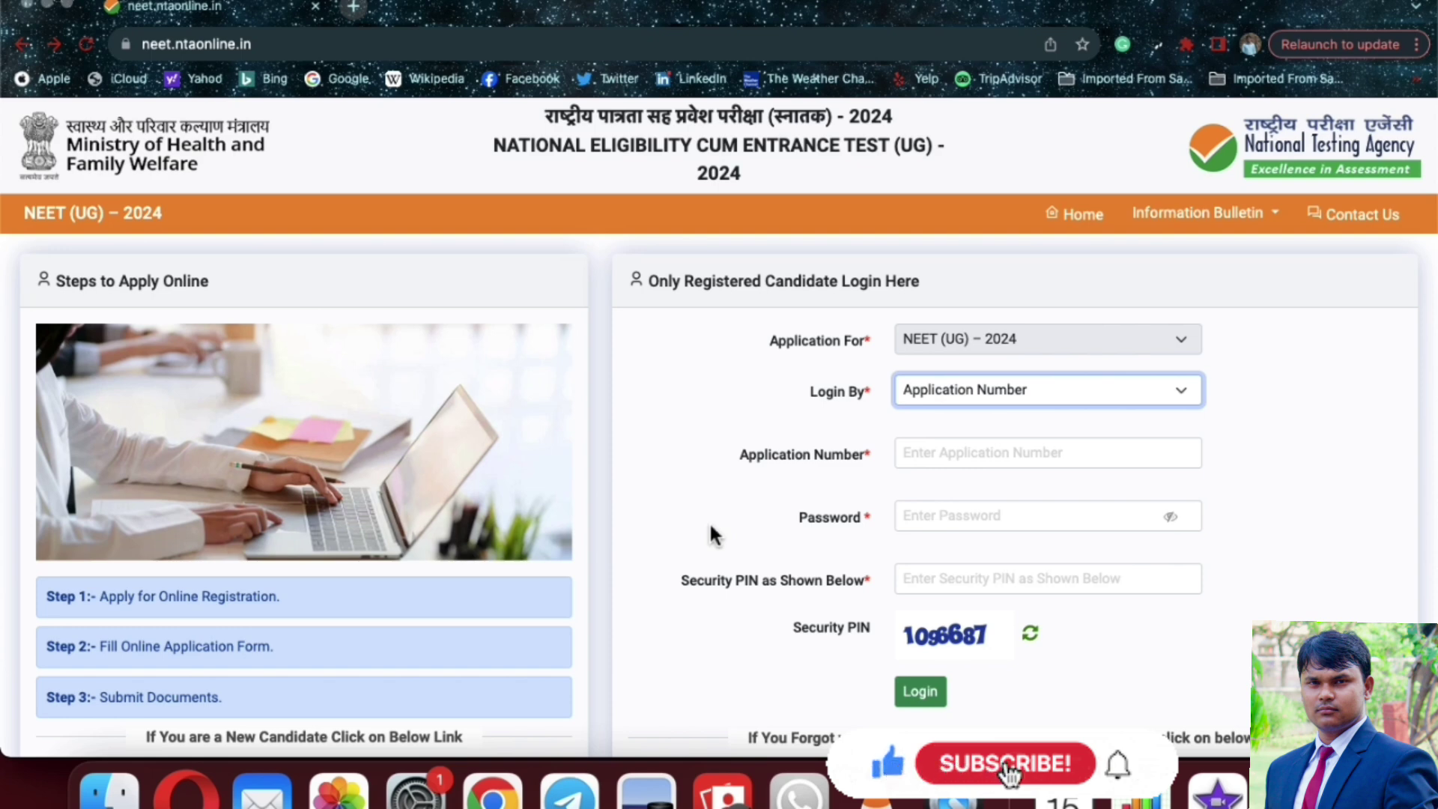
# Step: Browse the NEET (UG) 2024 home page and start a new candidate registration
pyautogui.scroll(-3, 711, 529)
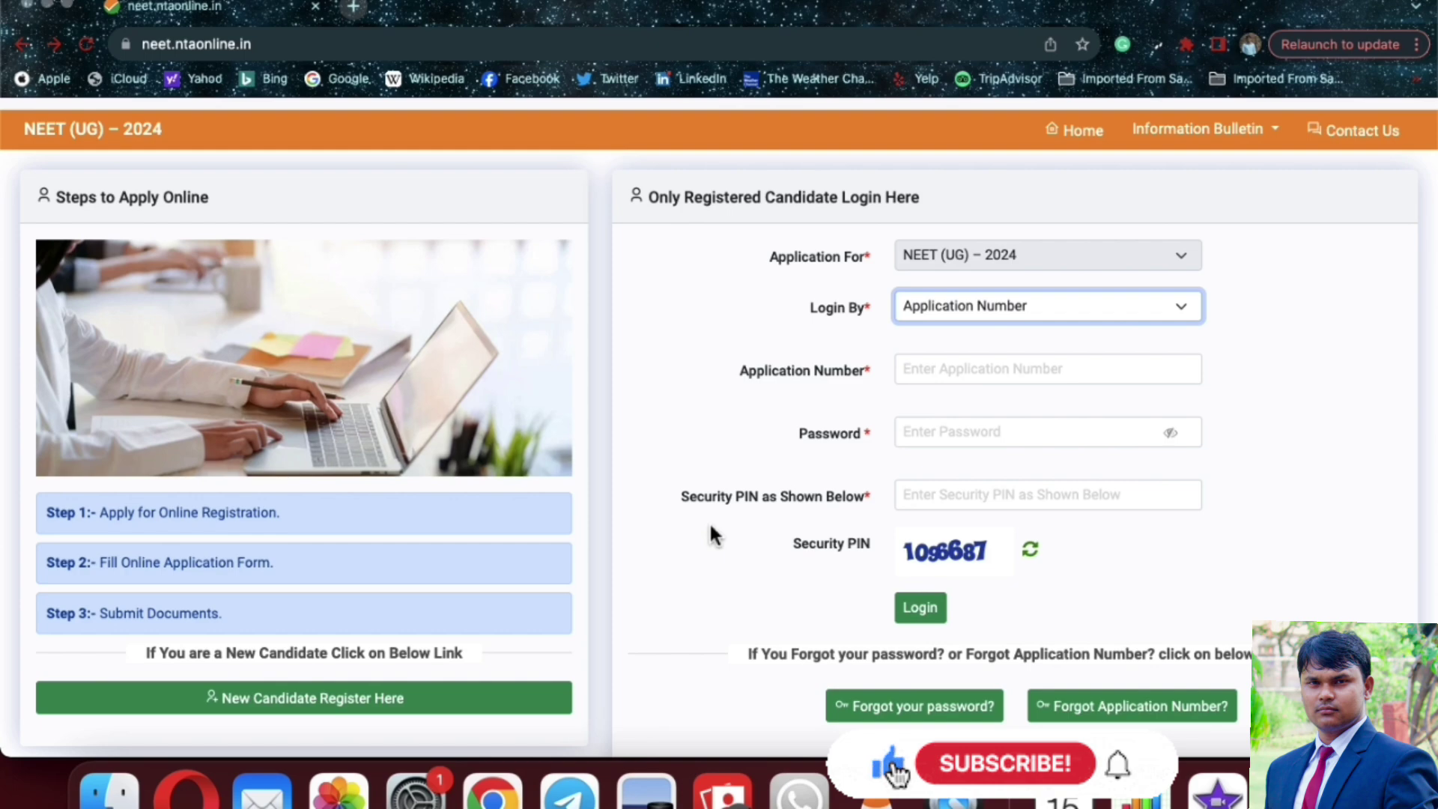
pyautogui.scroll(2, 710, 528)
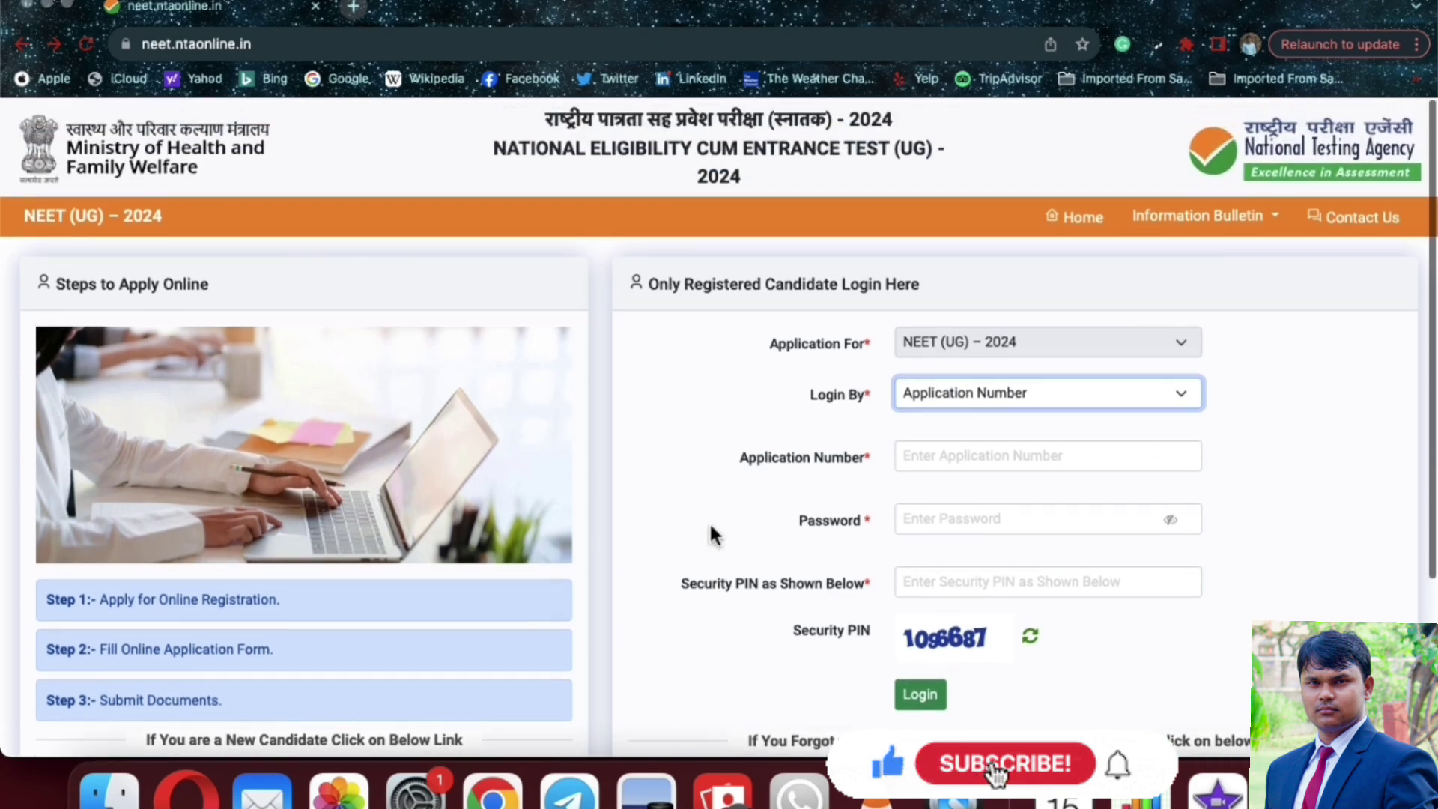
pyautogui.scroll(-3, 711, 532)
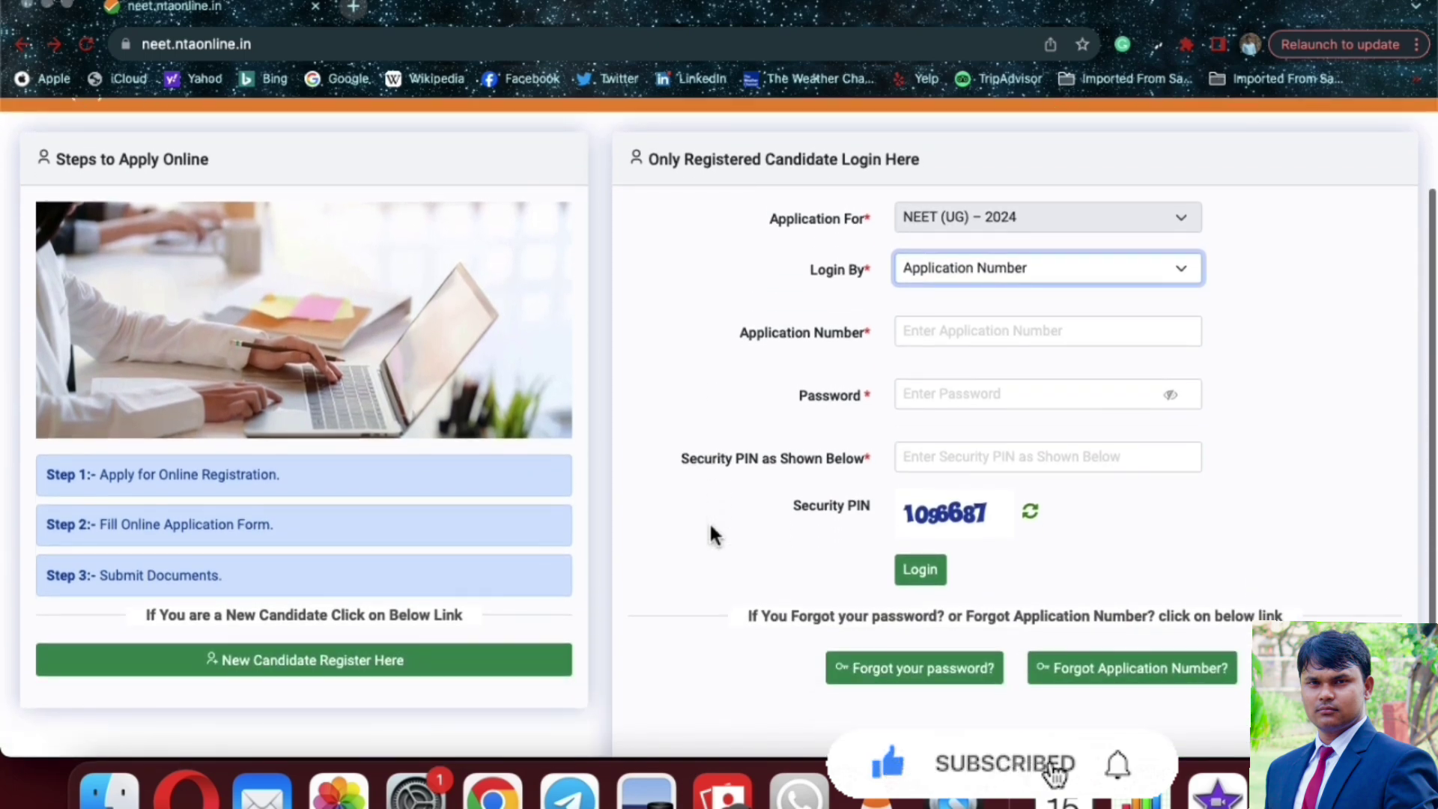
pyautogui.scroll(3, 824, 427)
pyautogui.scroll(-1, 950, 426)
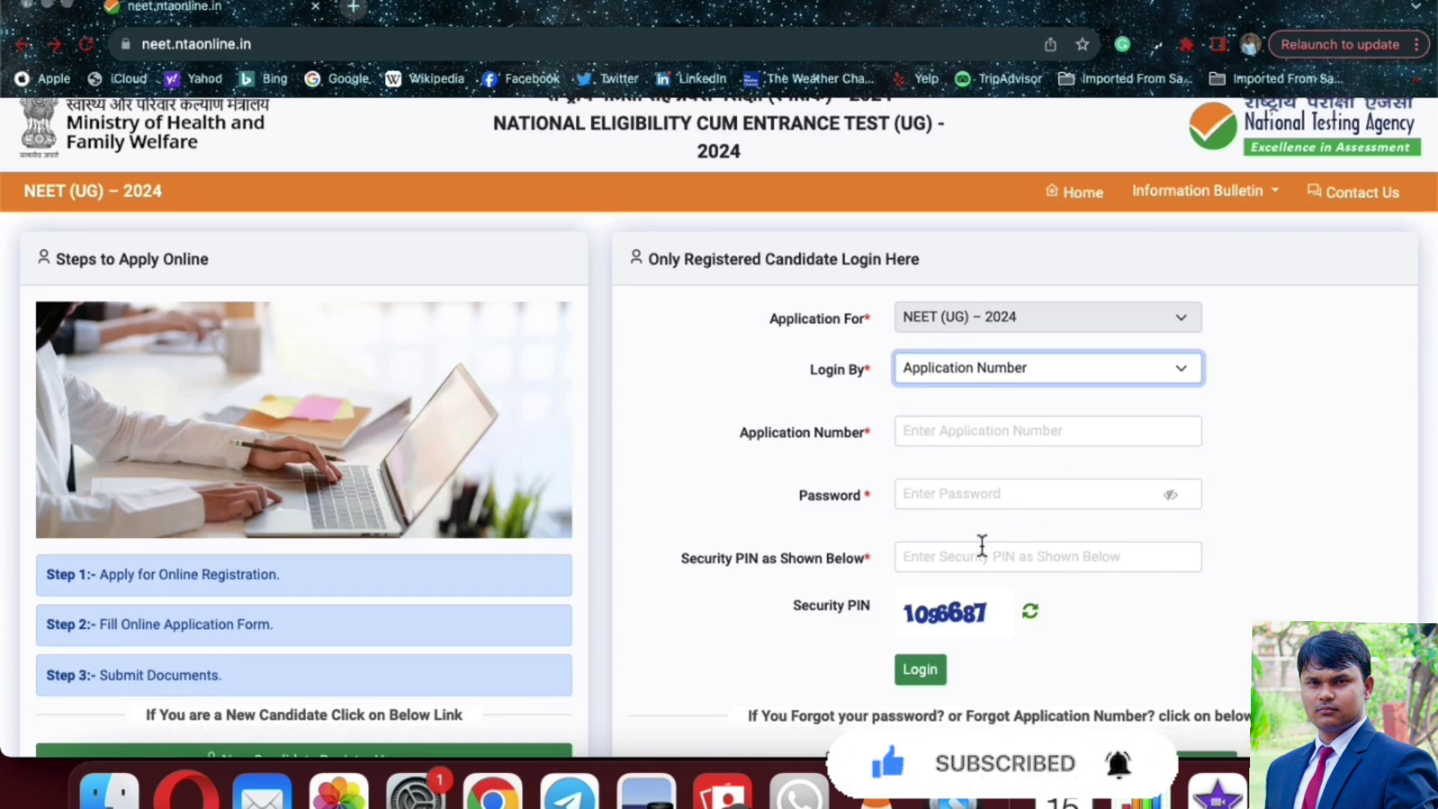
pyautogui.scroll(-1, 824, 539)
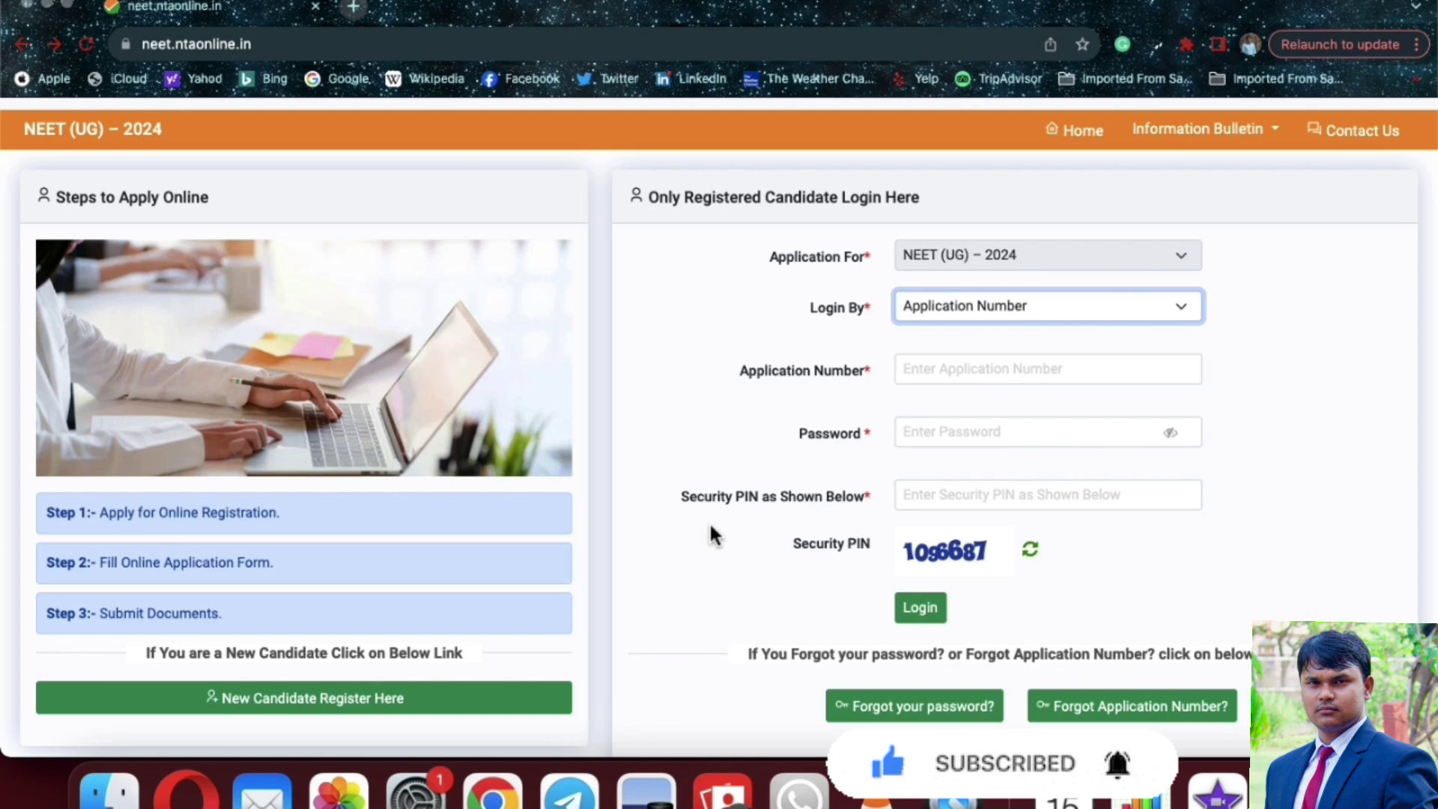
pyautogui.scroll(1, 712, 532)
pyautogui.scroll(-2, 712, 534)
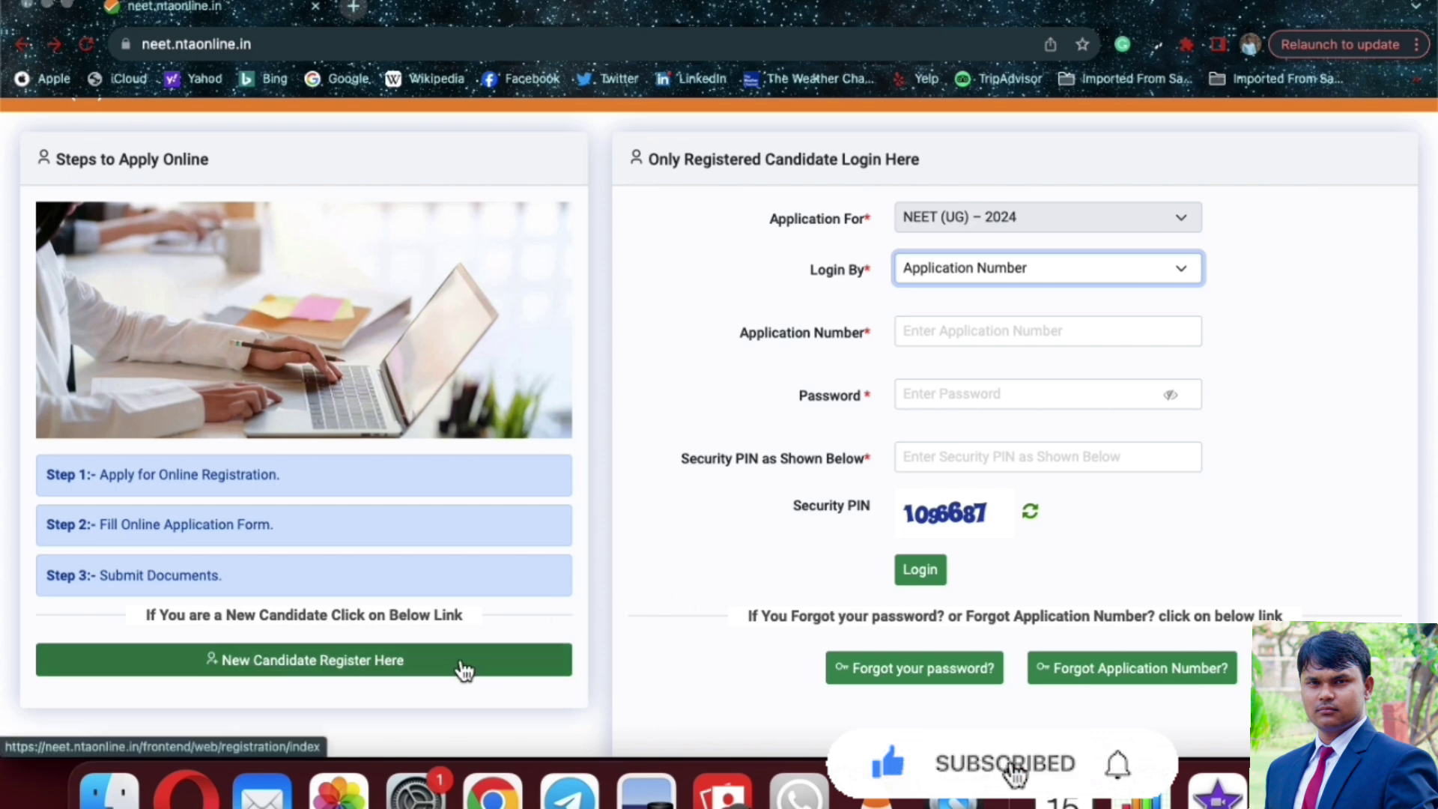
pyautogui.scroll(2, 641, 615)
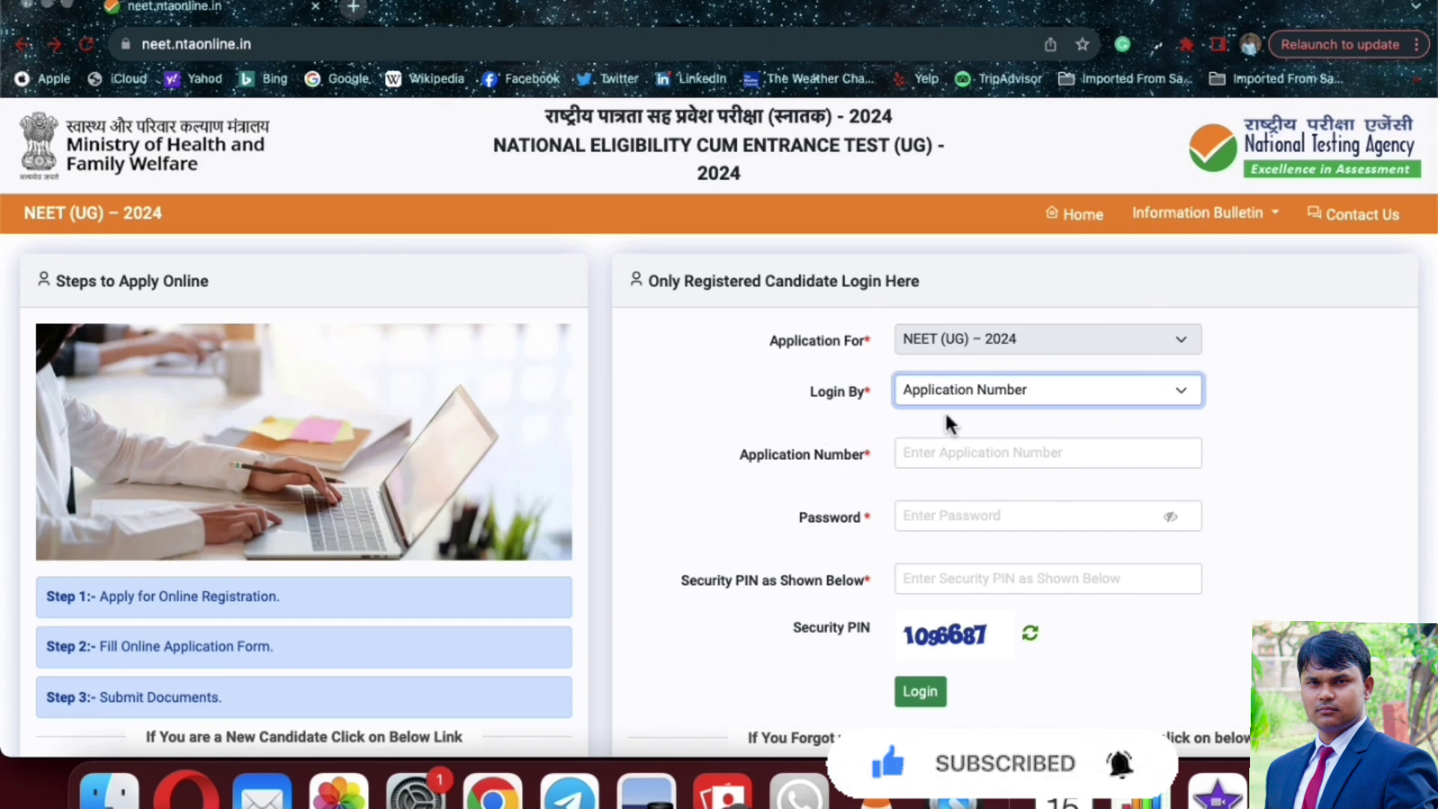
pyautogui.scroll(-1, 948, 420)
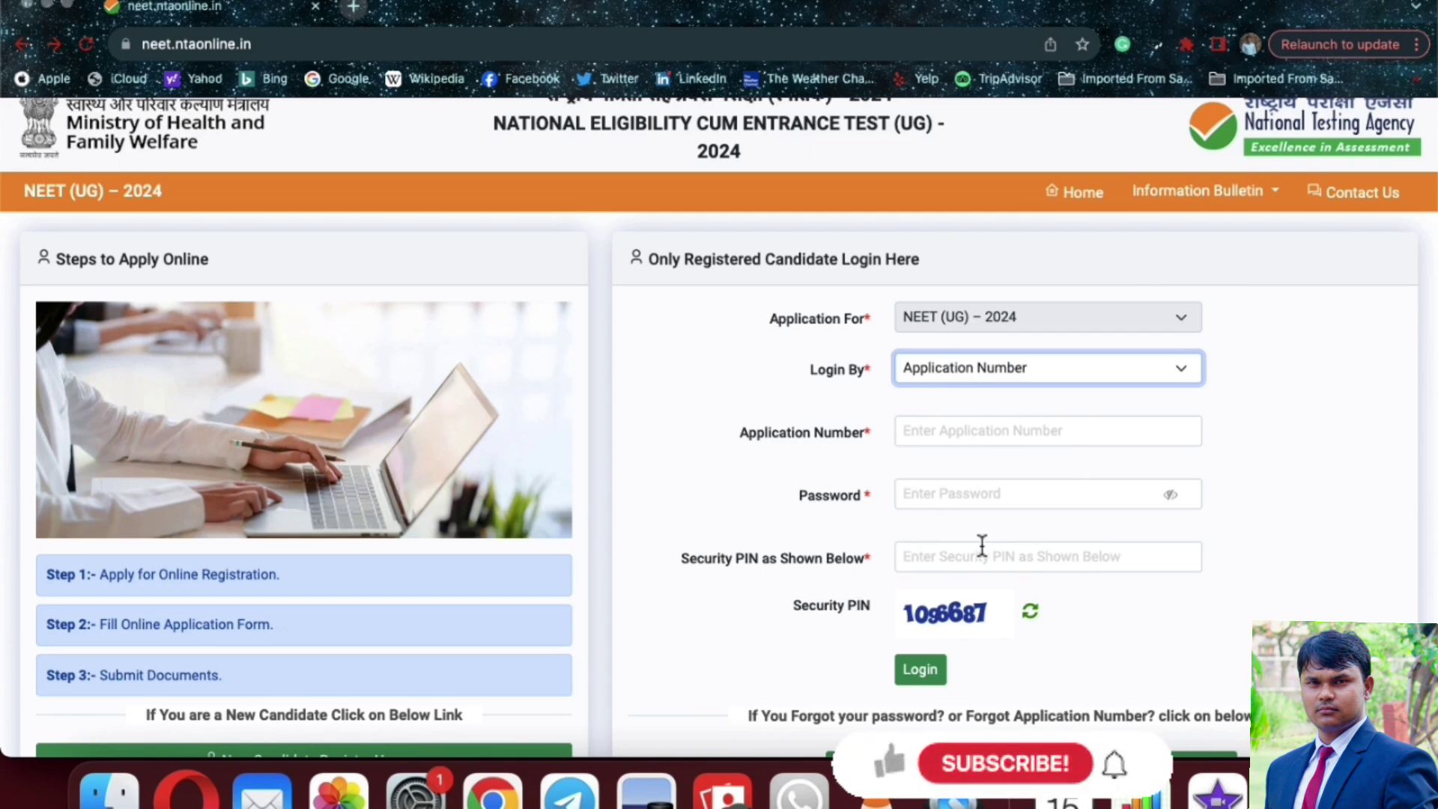
pyautogui.scroll(-3, 982, 544)
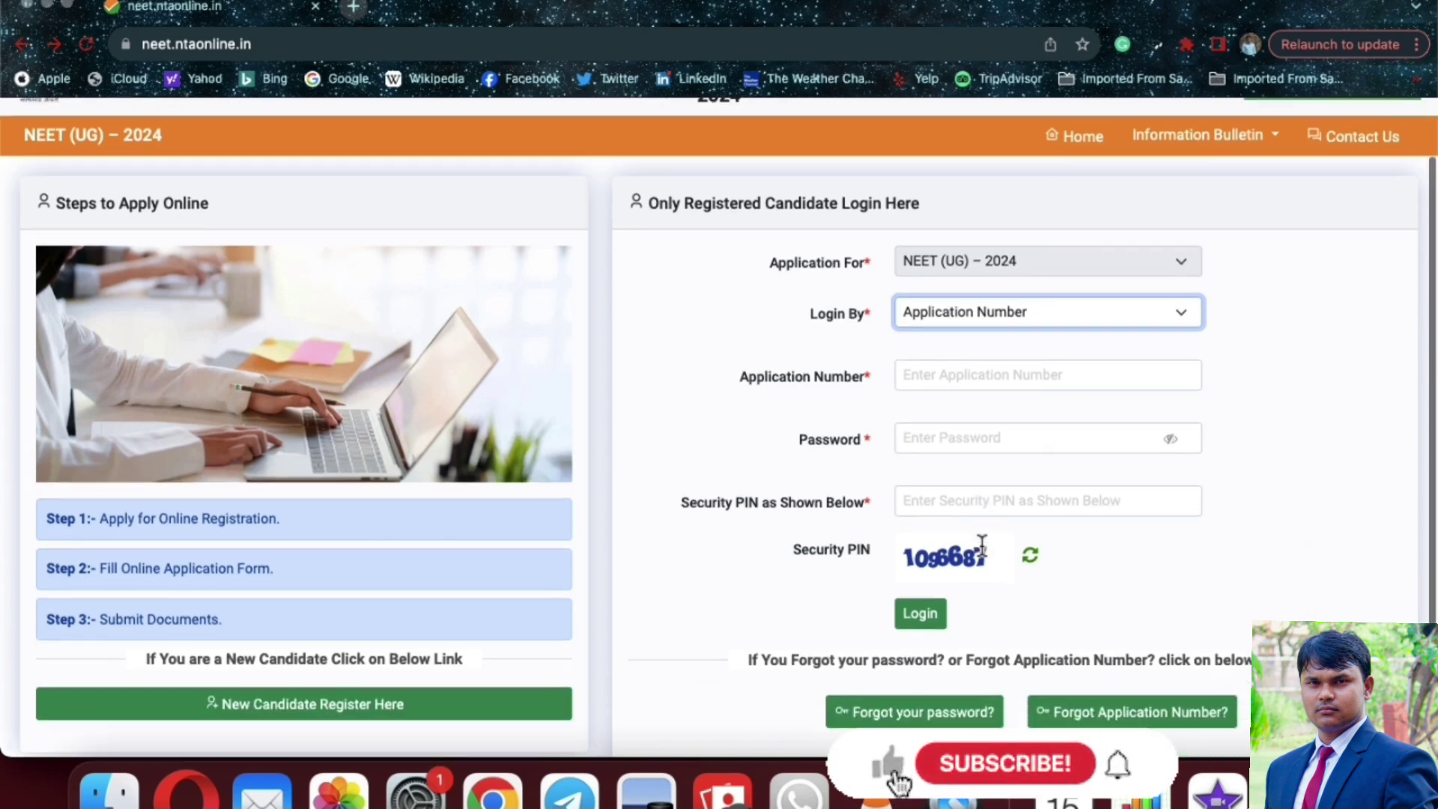
pyautogui.click(428, 638)
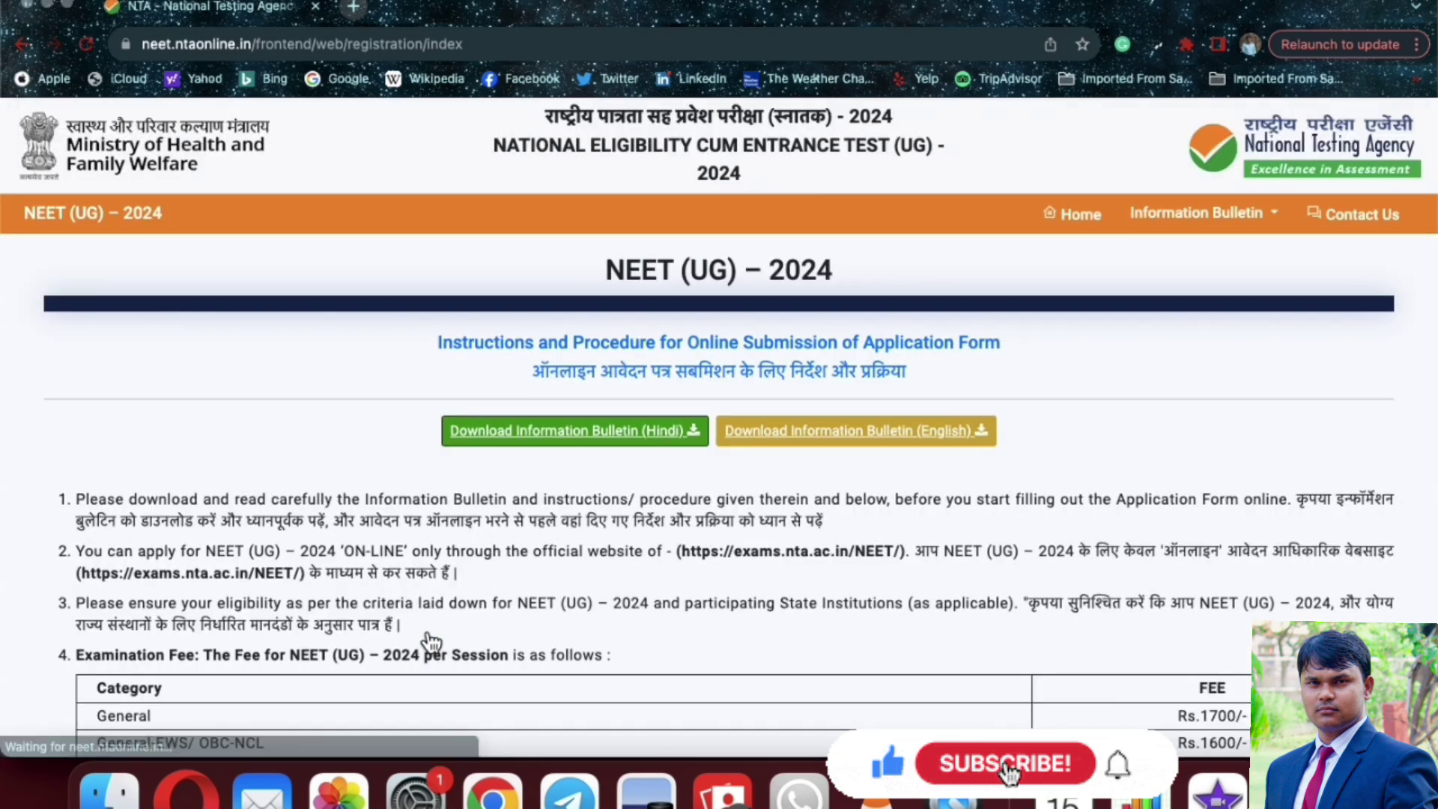
# Step: Read through the fee details and application steps down to the declaration
pyautogui.scroll(-3, 430, 642)
pyautogui.scroll(-10, 431, 642)
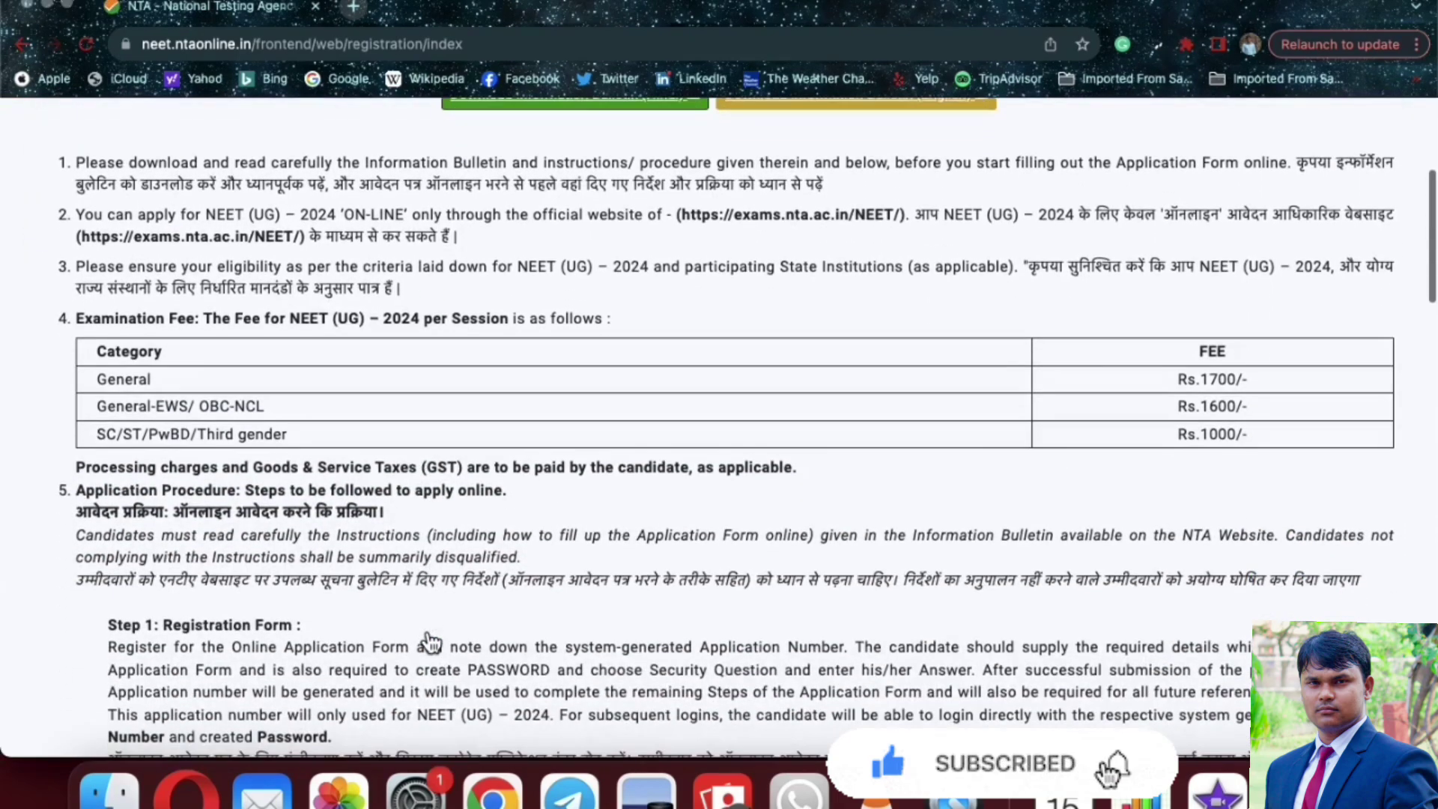
pyautogui.scroll(7, 430, 642)
pyautogui.scroll(8, 431, 642)
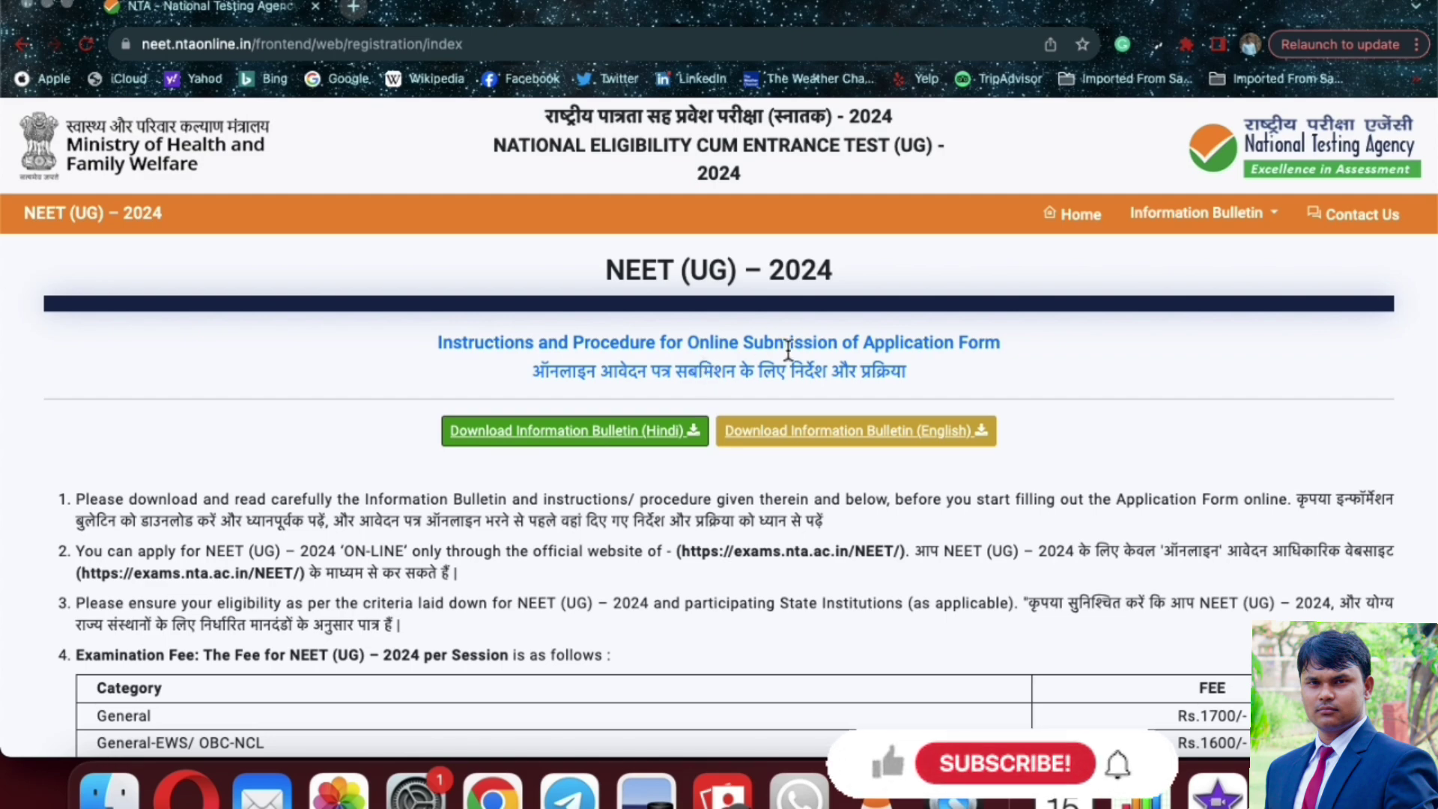
pyautogui.scroll(-1, 788, 350)
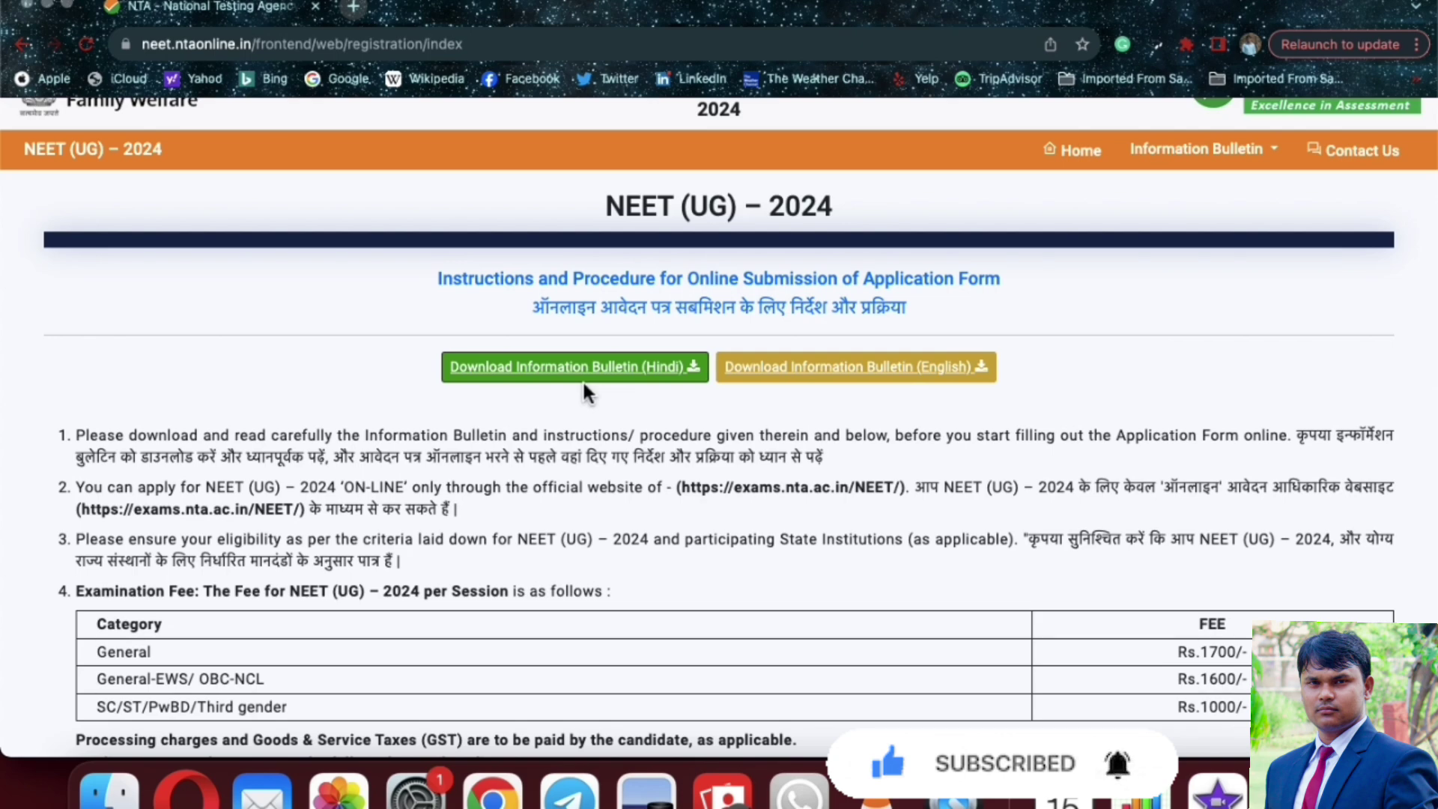
pyautogui.scroll(-5, 560, 393)
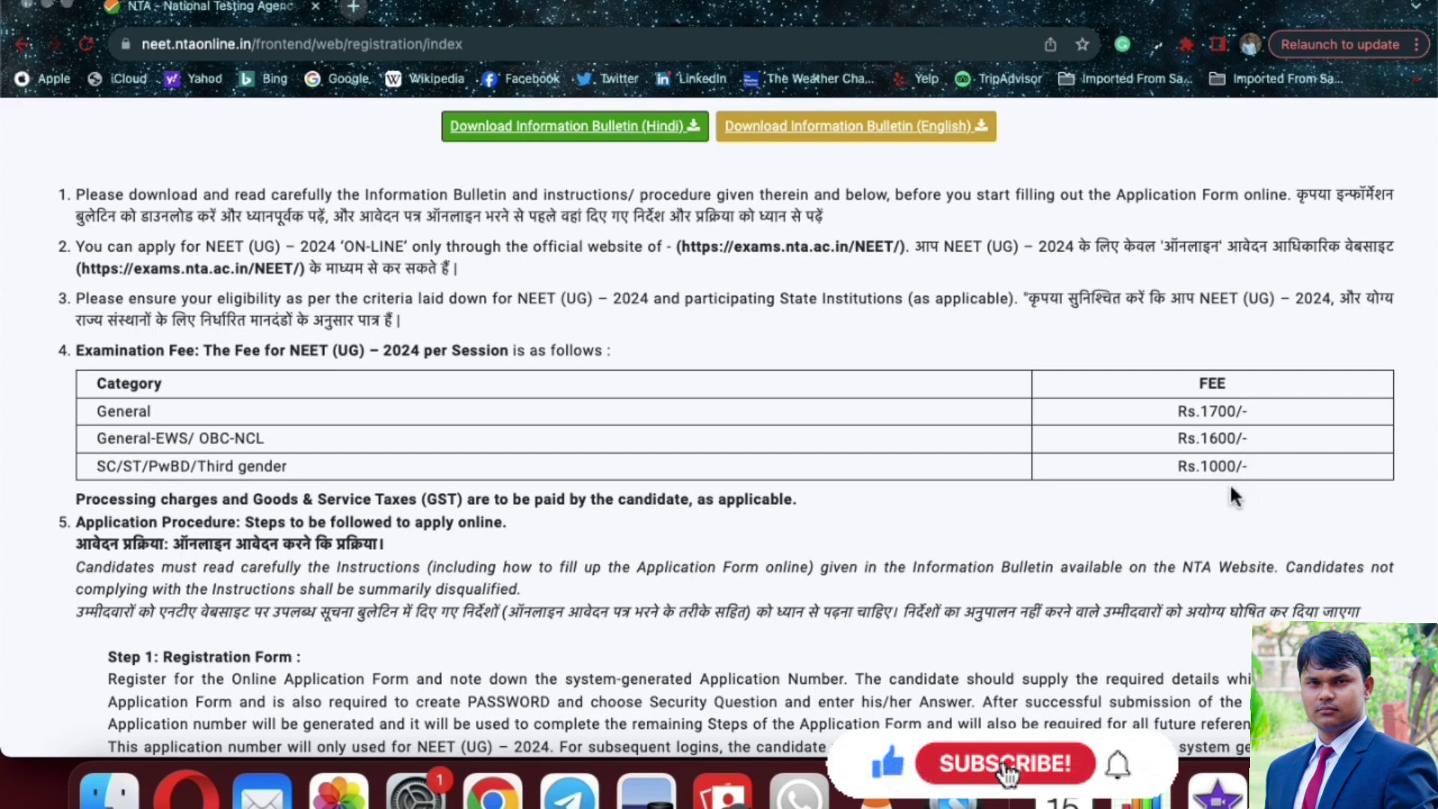
pyautogui.scroll(-3, 1229, 482)
pyautogui.scroll(-2, 1230, 487)
pyautogui.scroll(-2, 1214, 479)
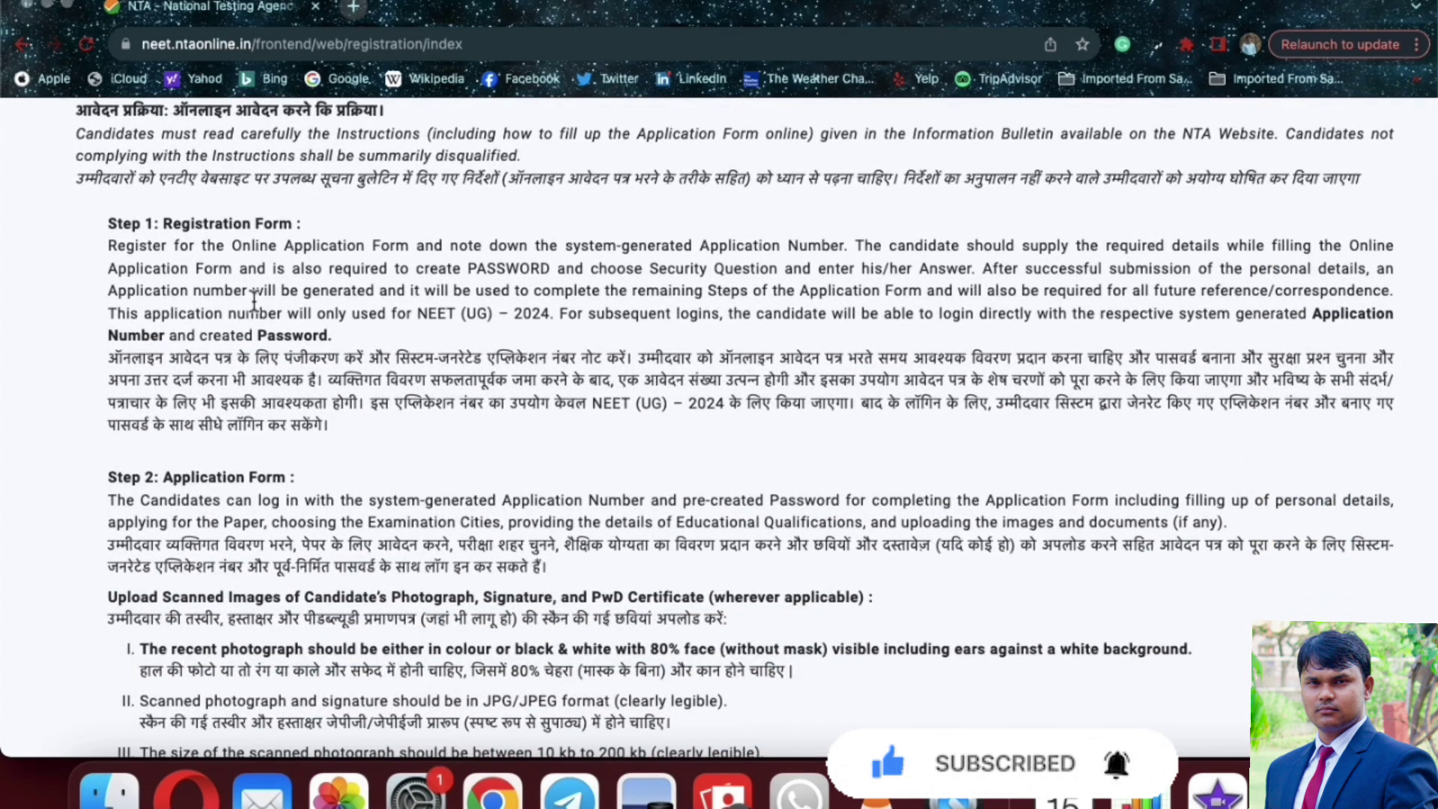
pyautogui.scroll(-3, 254, 302)
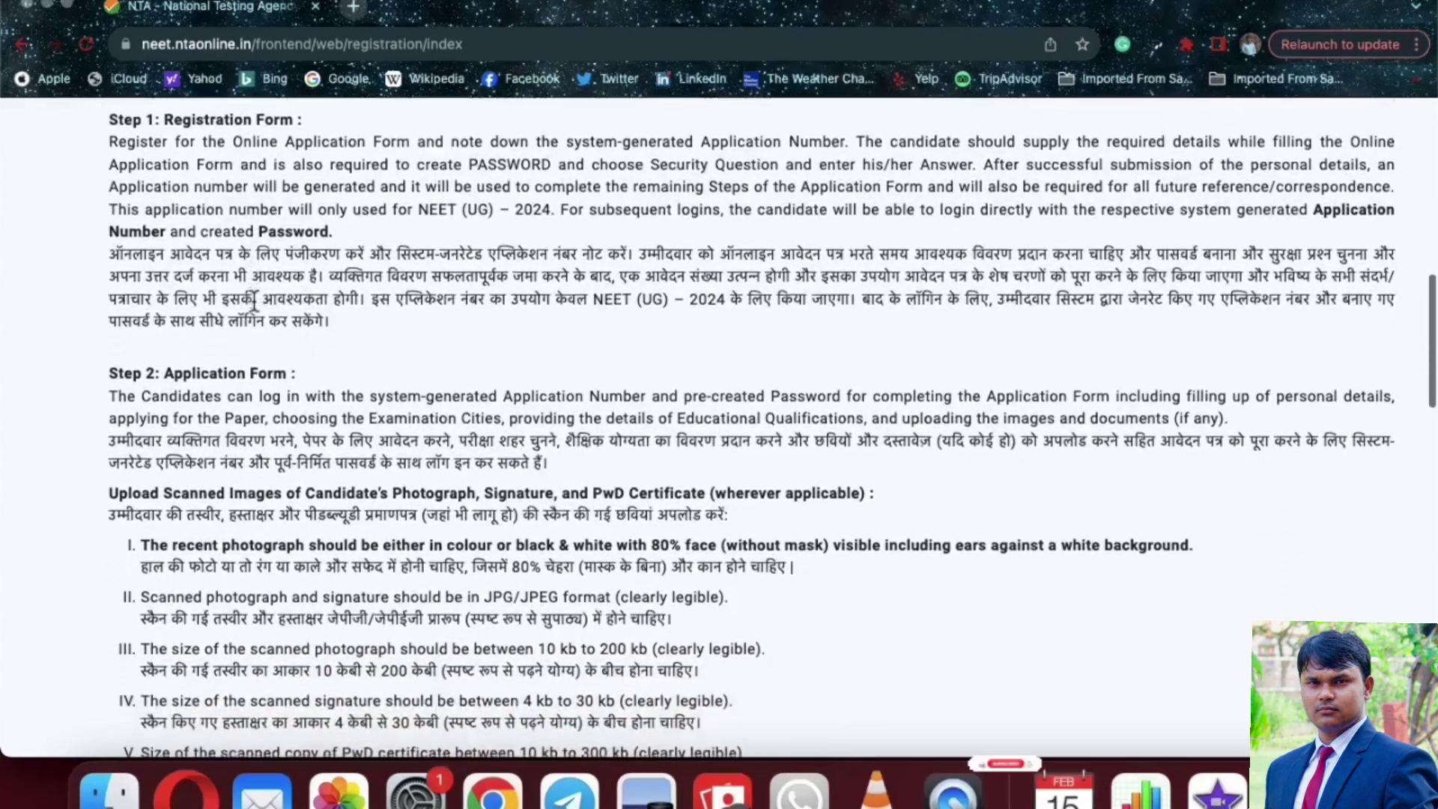
pyautogui.scroll(-15, 254, 302)
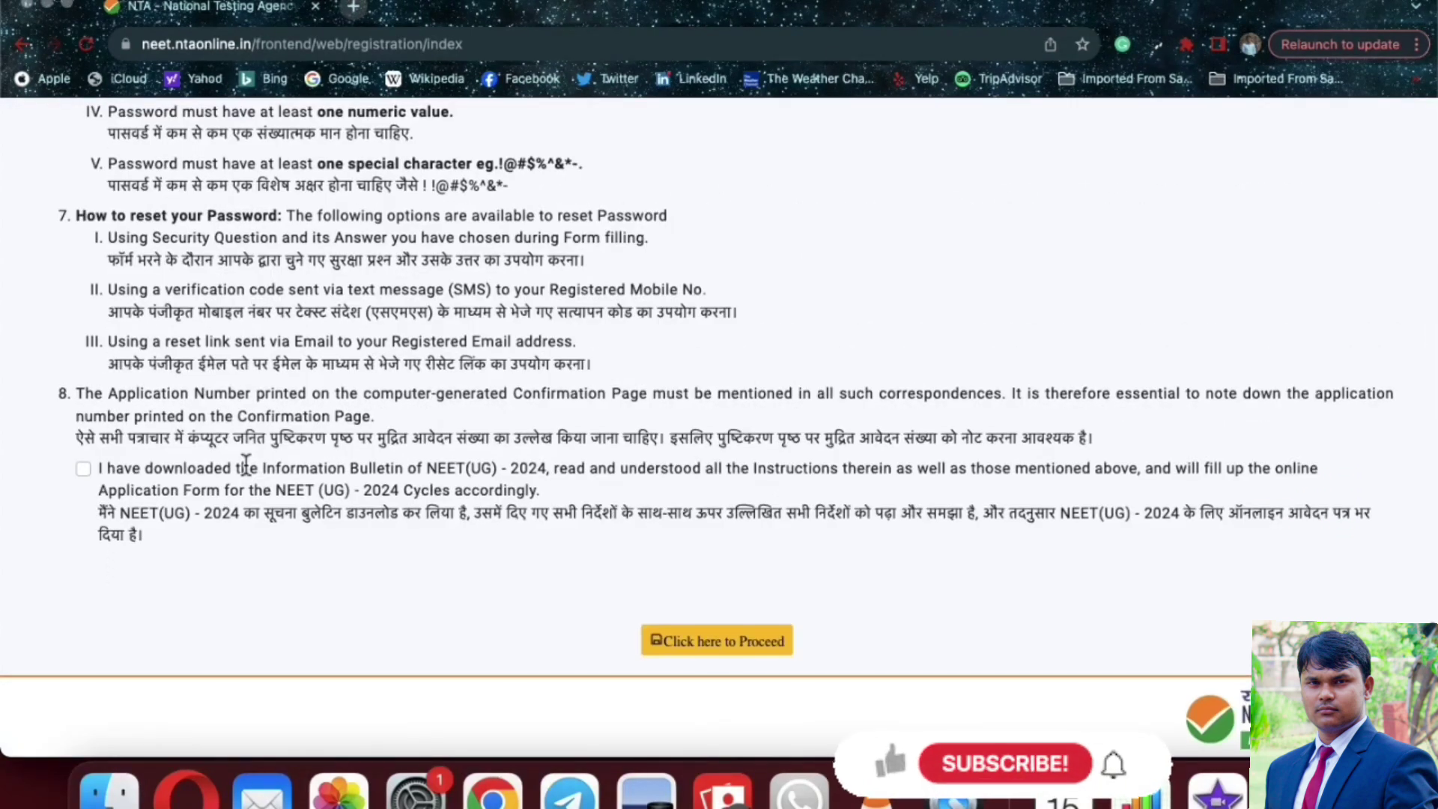
# Step: Accept the Information Bulletin declaration and proceed to the Login and Identification options
pyautogui.click(84, 467)
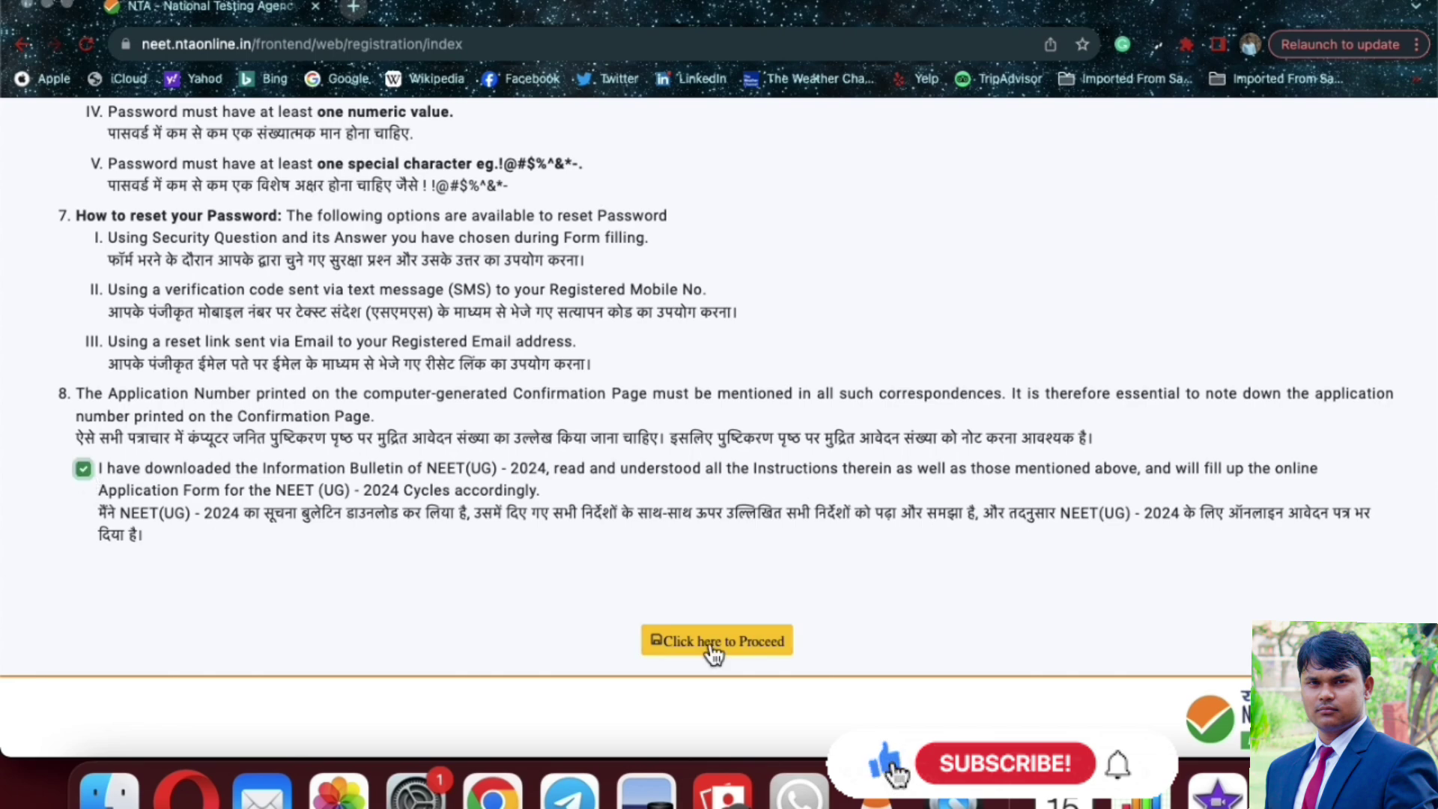
pyautogui.click(714, 649)
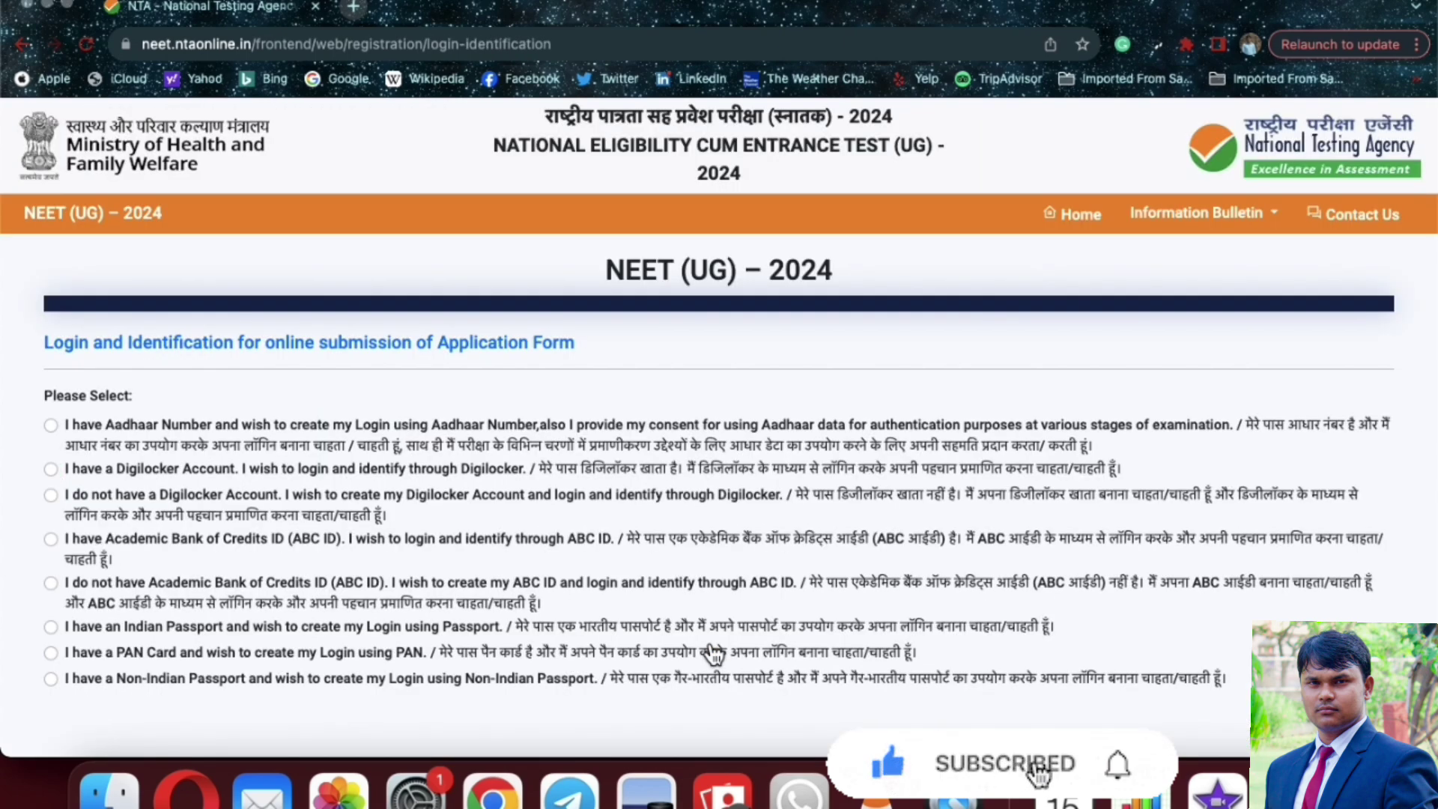
pyautogui.scroll(-2, 713, 656)
pyautogui.scroll(-1, 713, 656)
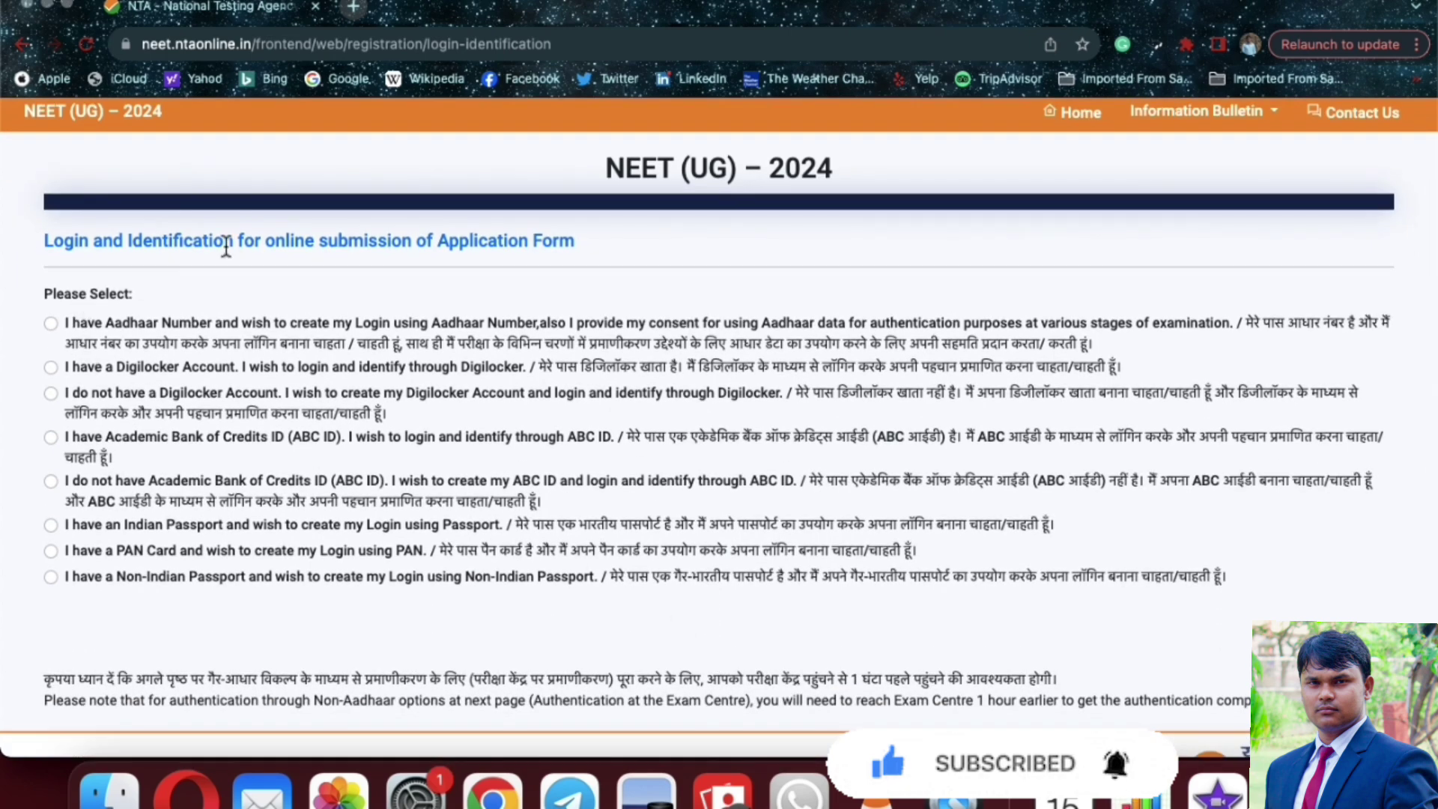
pyautogui.scroll(-2, 324, 267)
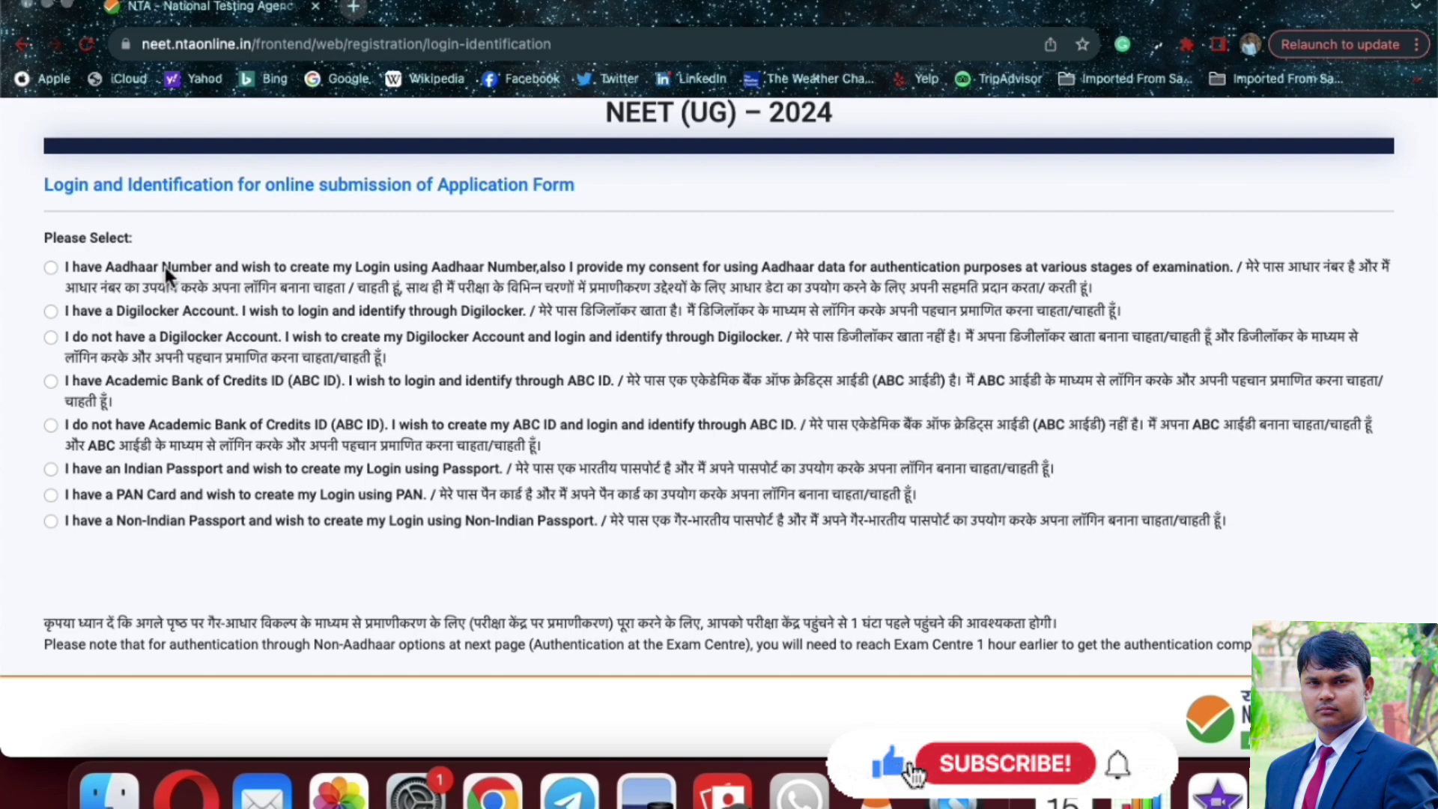
# Step: Identify with a PAN card, enter the PAN number, and proceed to the registration form
pyautogui.click(51, 268)
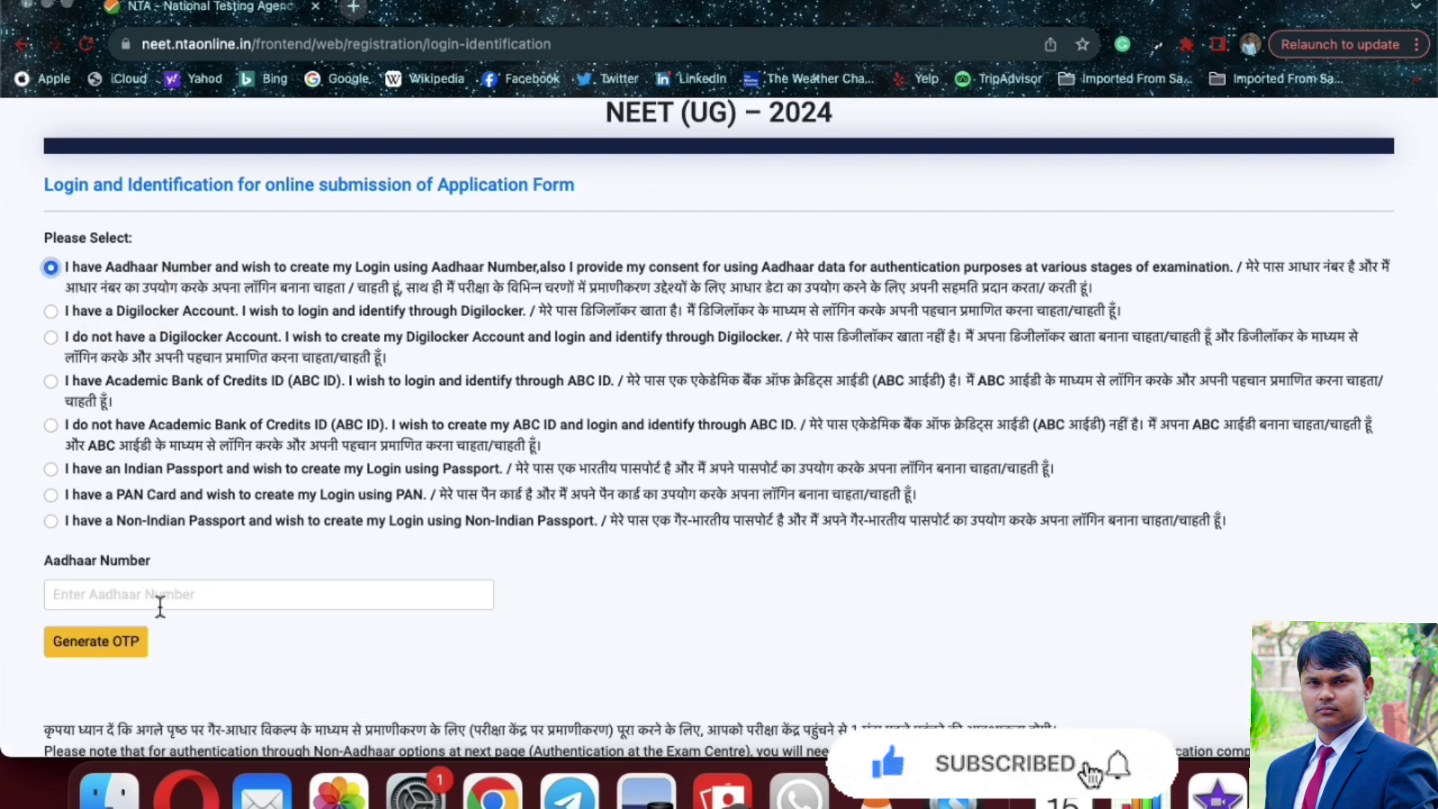
pyautogui.click(159, 608)
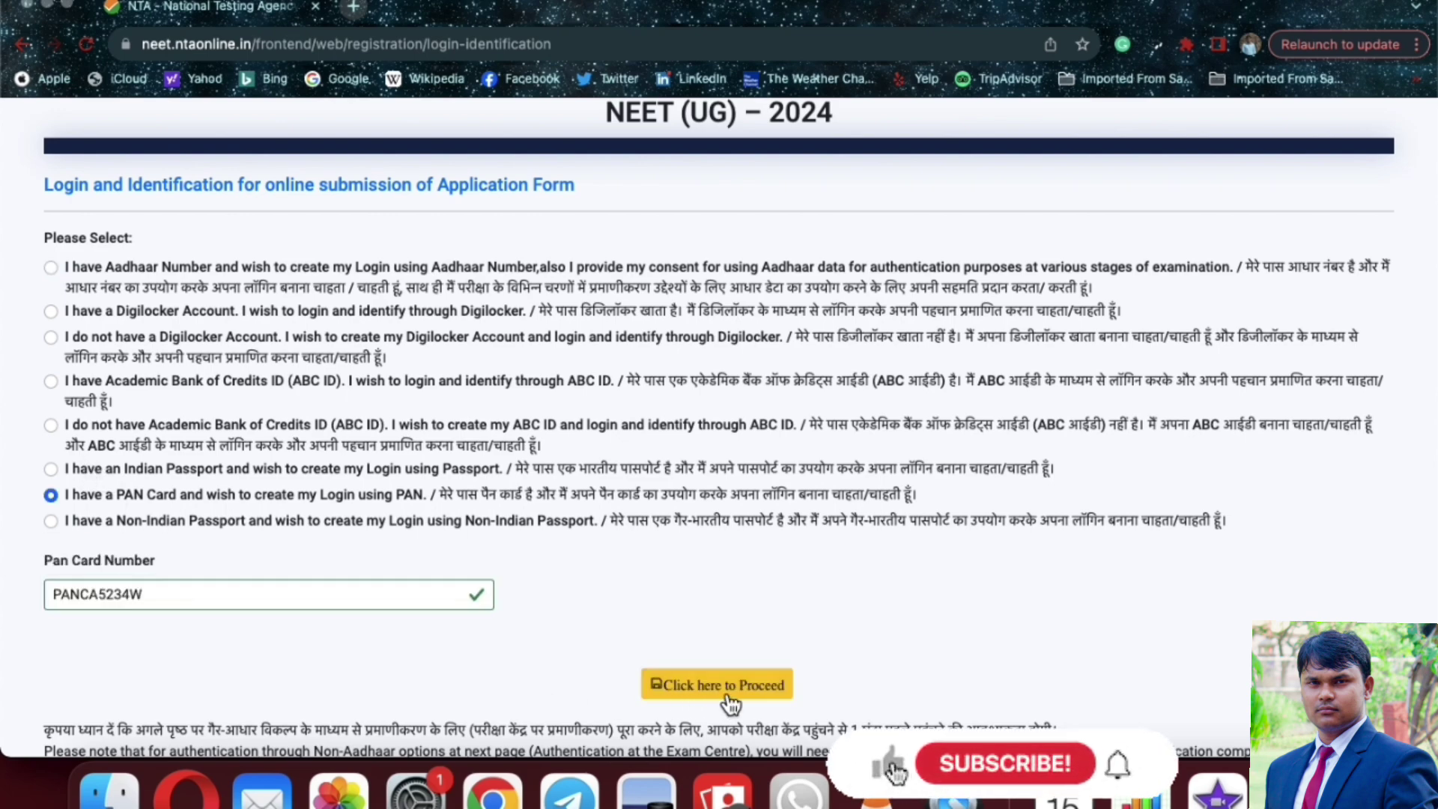
pyautogui.scroll(-2, 722, 686)
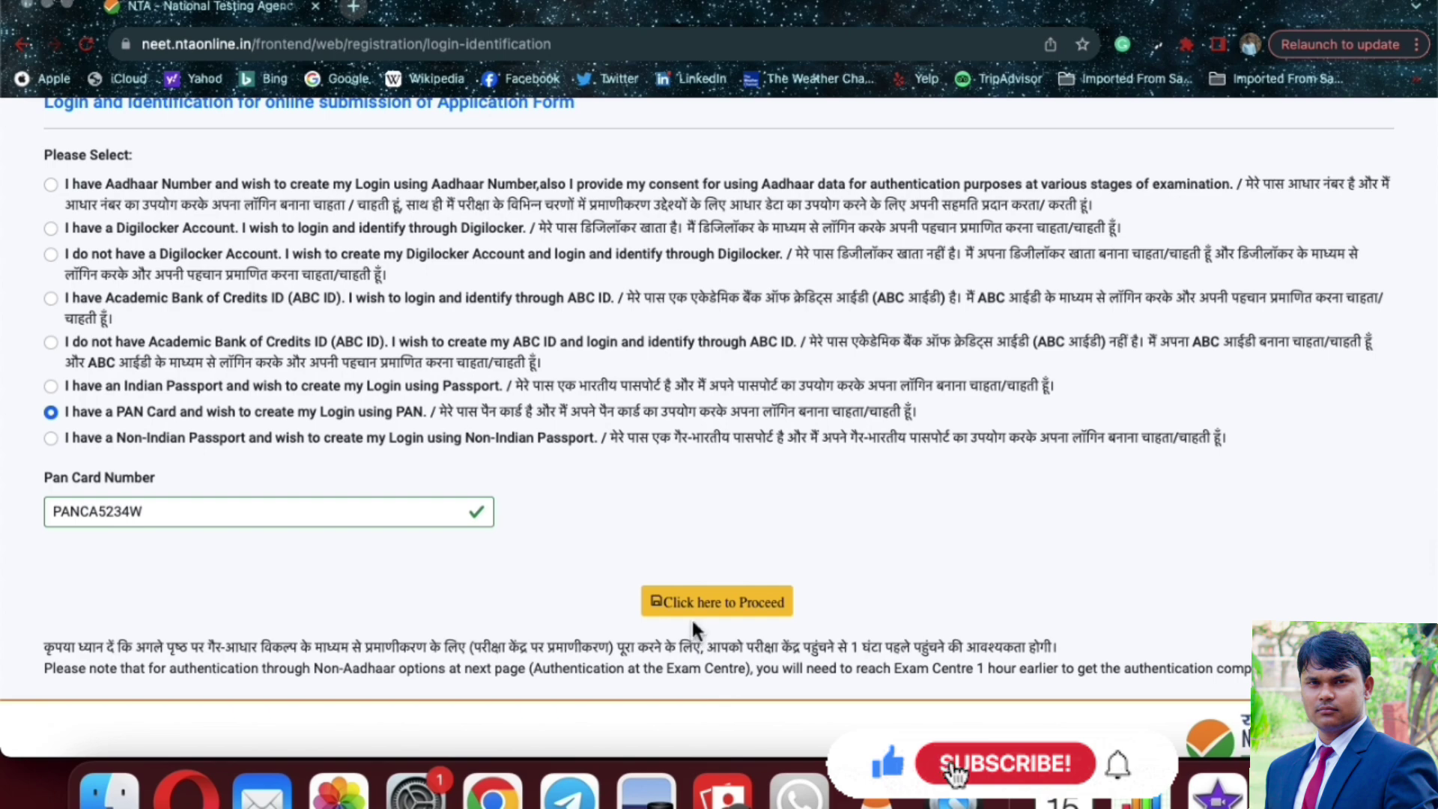
pyautogui.click(702, 605)
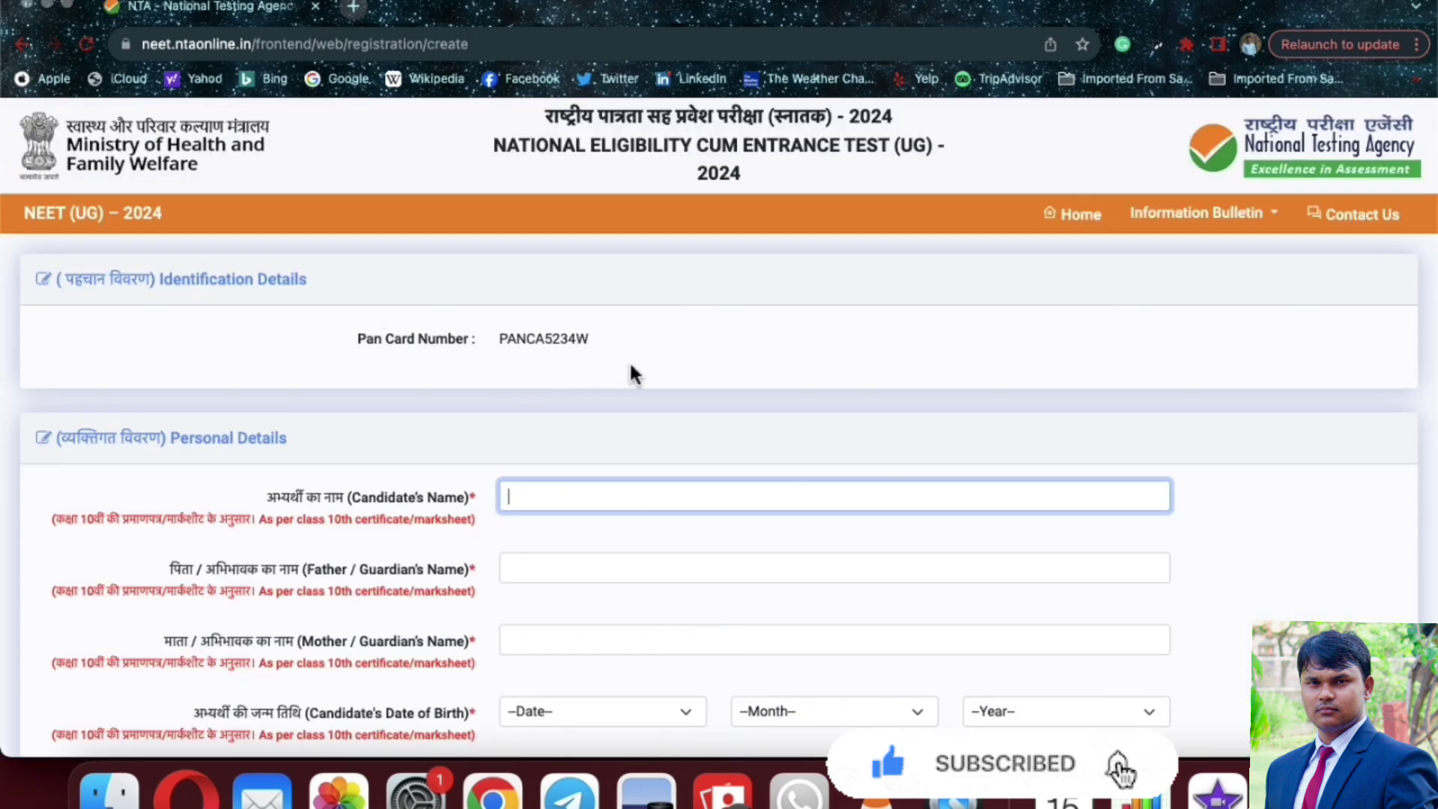
# Step: Enter the candidate's name, the father's name and the mother's name in Personal Details
pyautogui.scroll(-5, 629, 371)
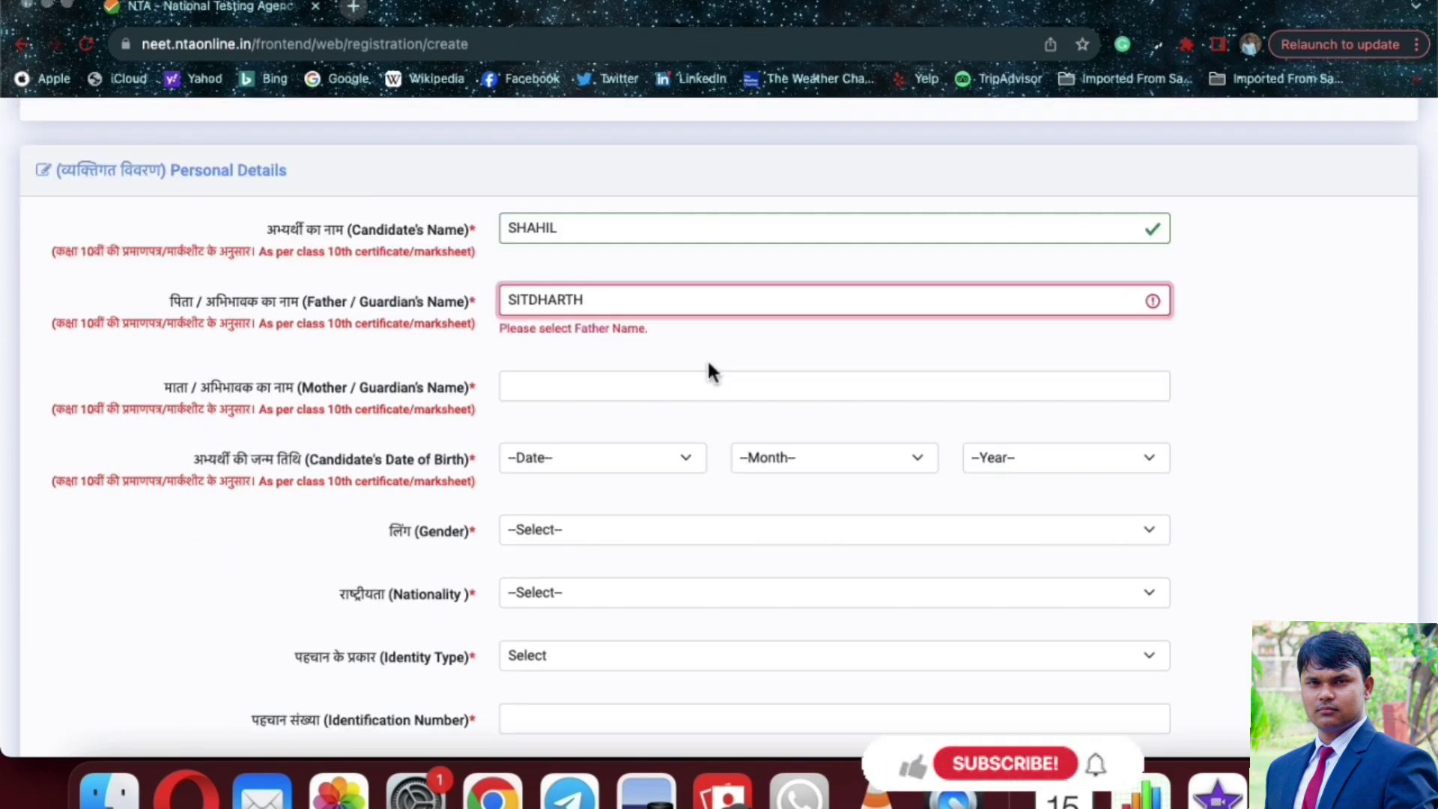
pyautogui.click(708, 363)
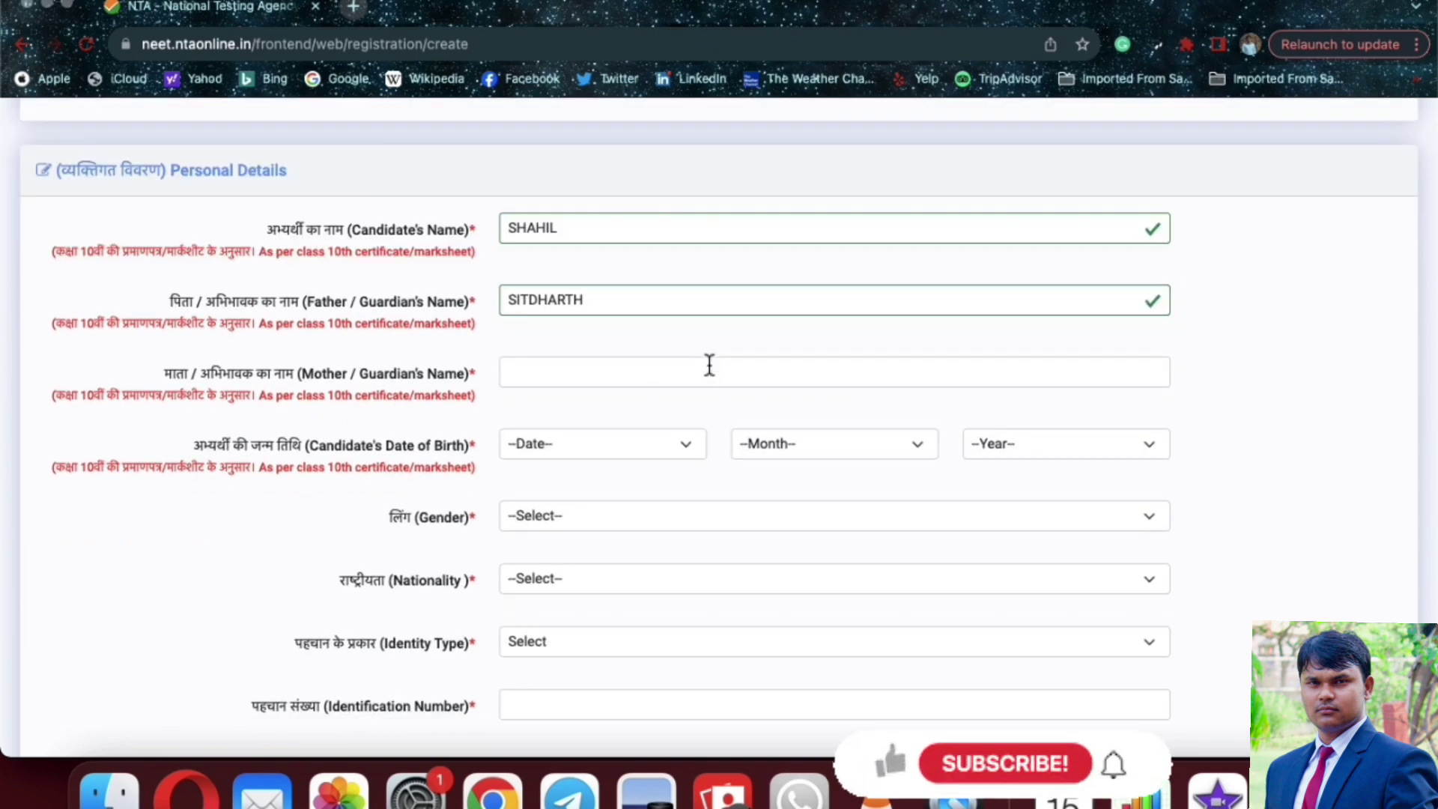
pyautogui.click(609, 379)
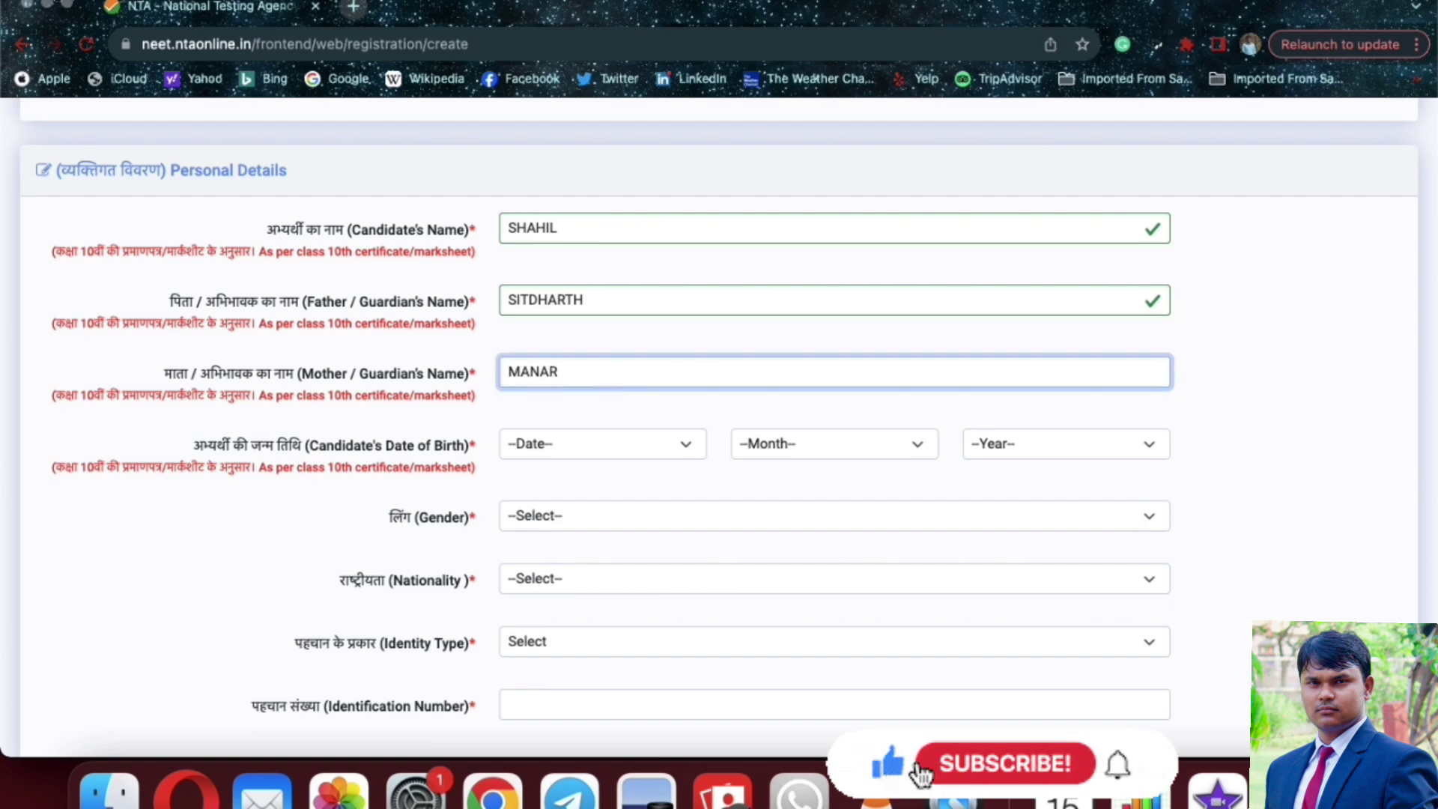
pyautogui.scroll(-1, 729, 450)
pyautogui.scroll(-2, 607, 366)
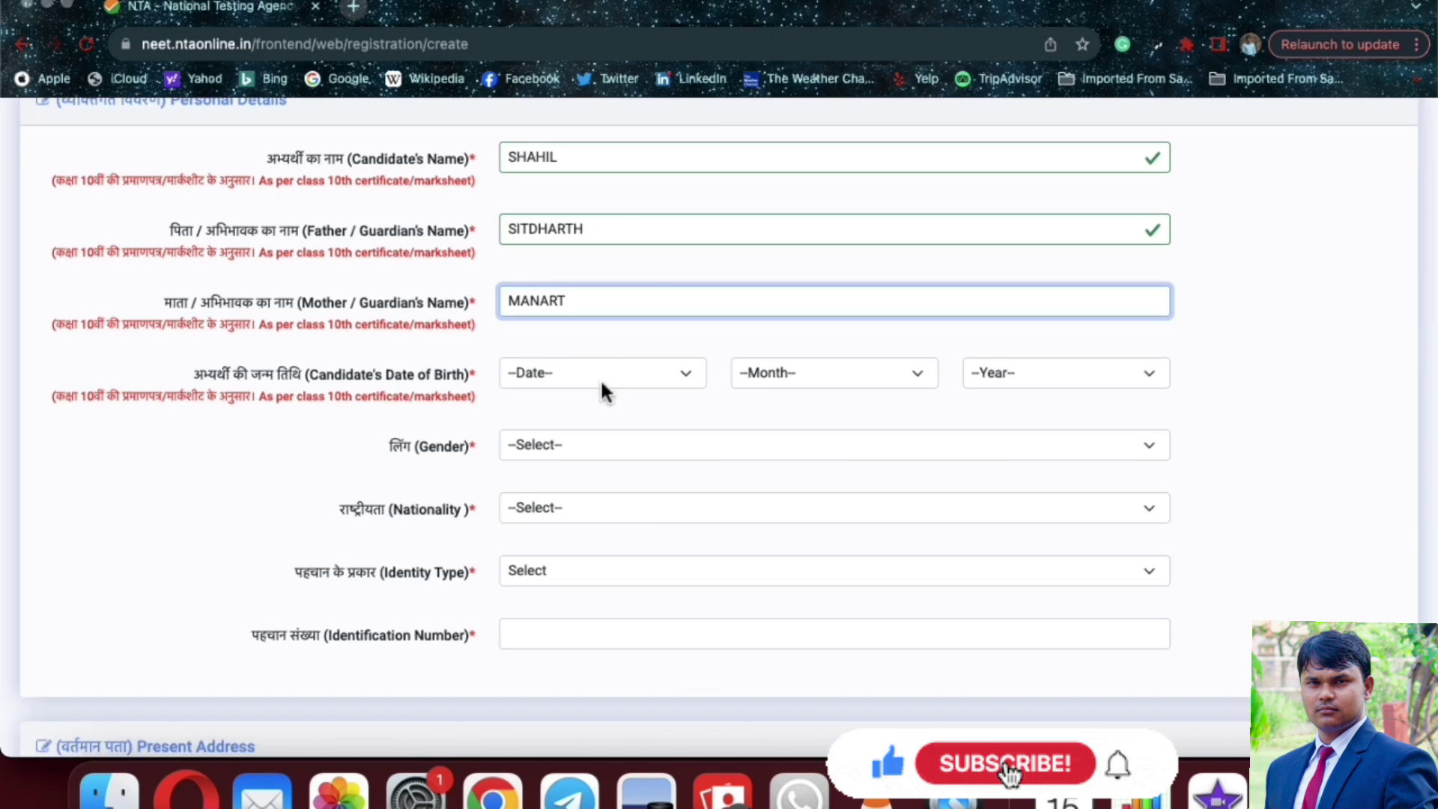
# Step: Choose 11, May and 2004 in the date of birth dropdowns
pyautogui.click(601, 379)
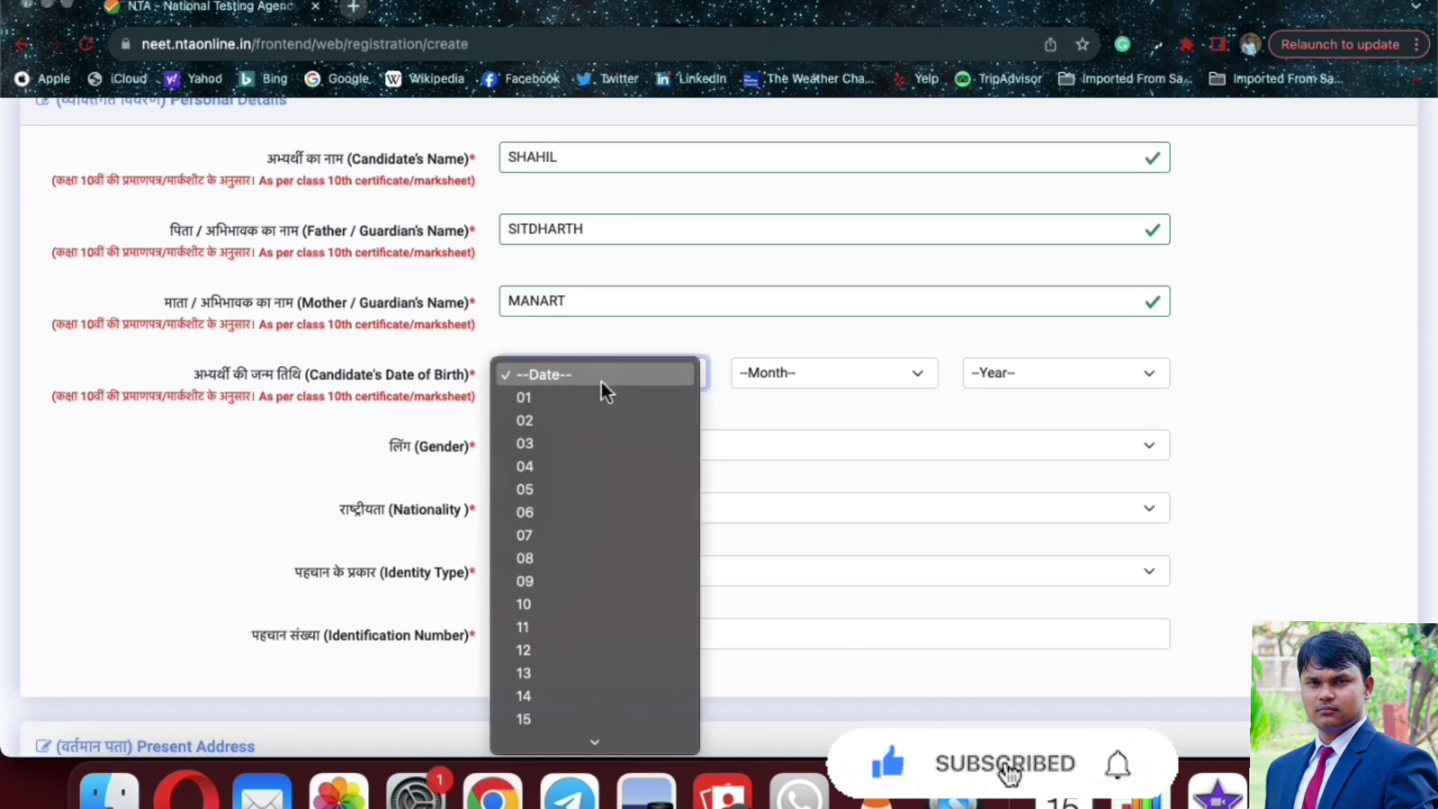
pyautogui.click(592, 627)
pyautogui.click(869, 367)
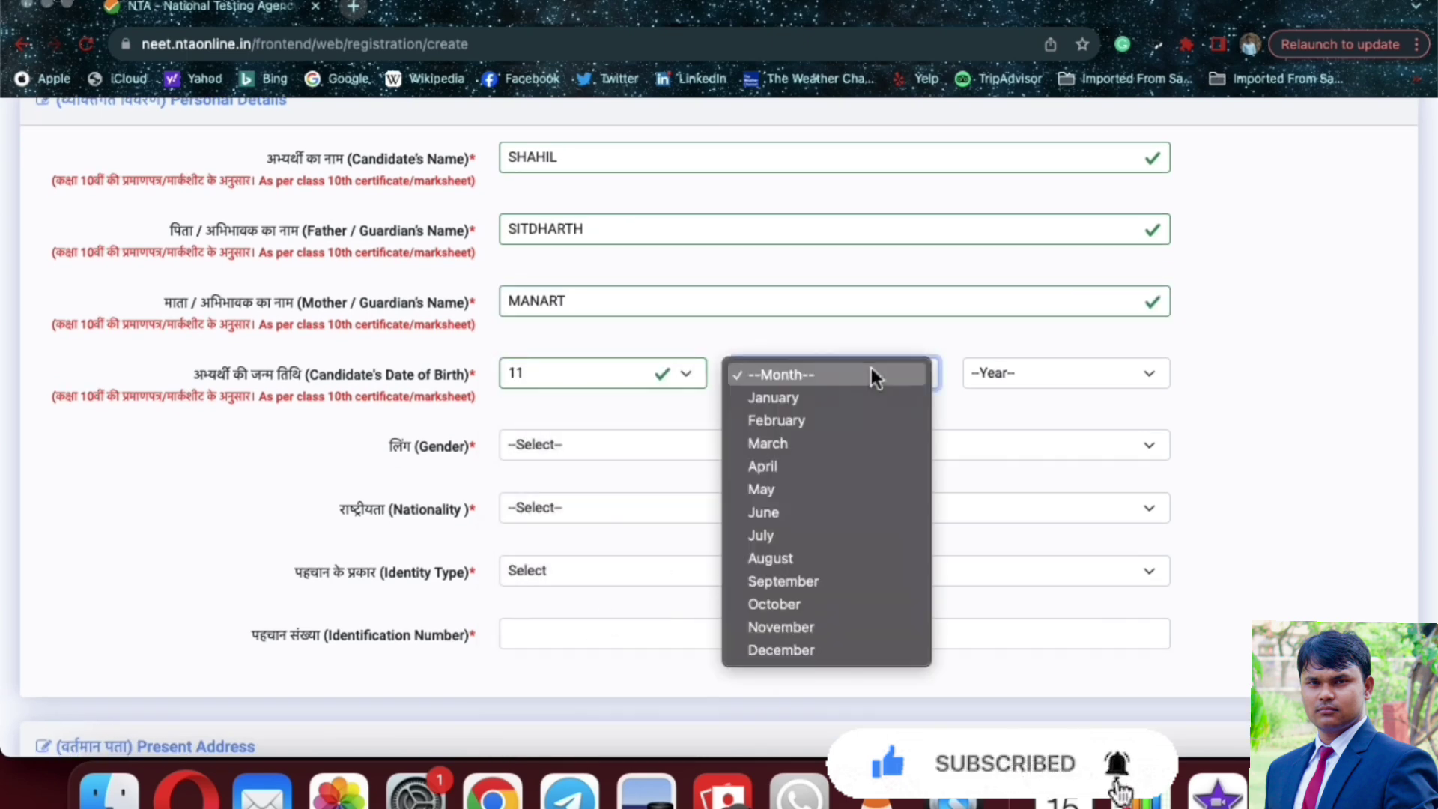
pyautogui.click(848, 489)
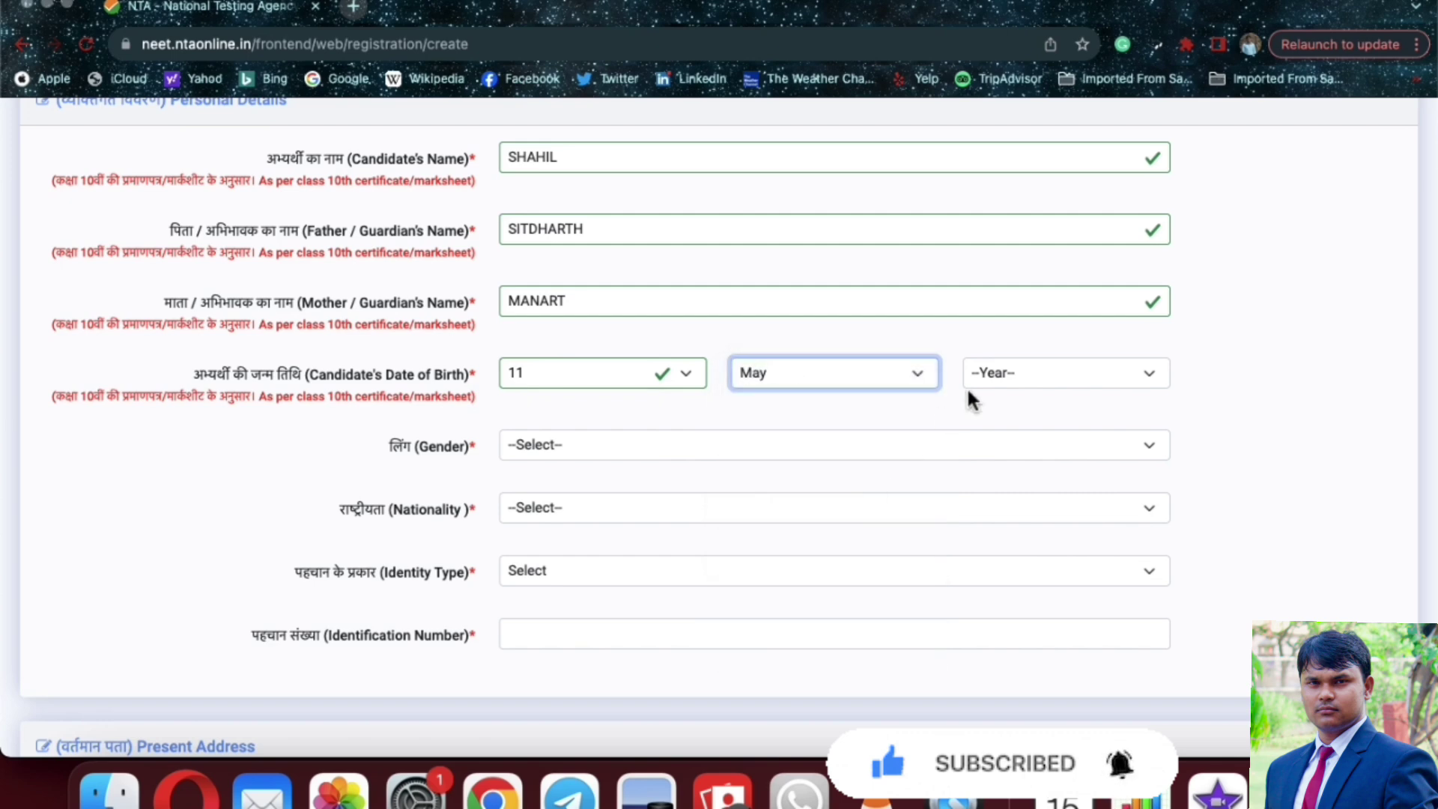
pyautogui.click(1038, 369)
pyautogui.scroll(-10, 1049, 587)
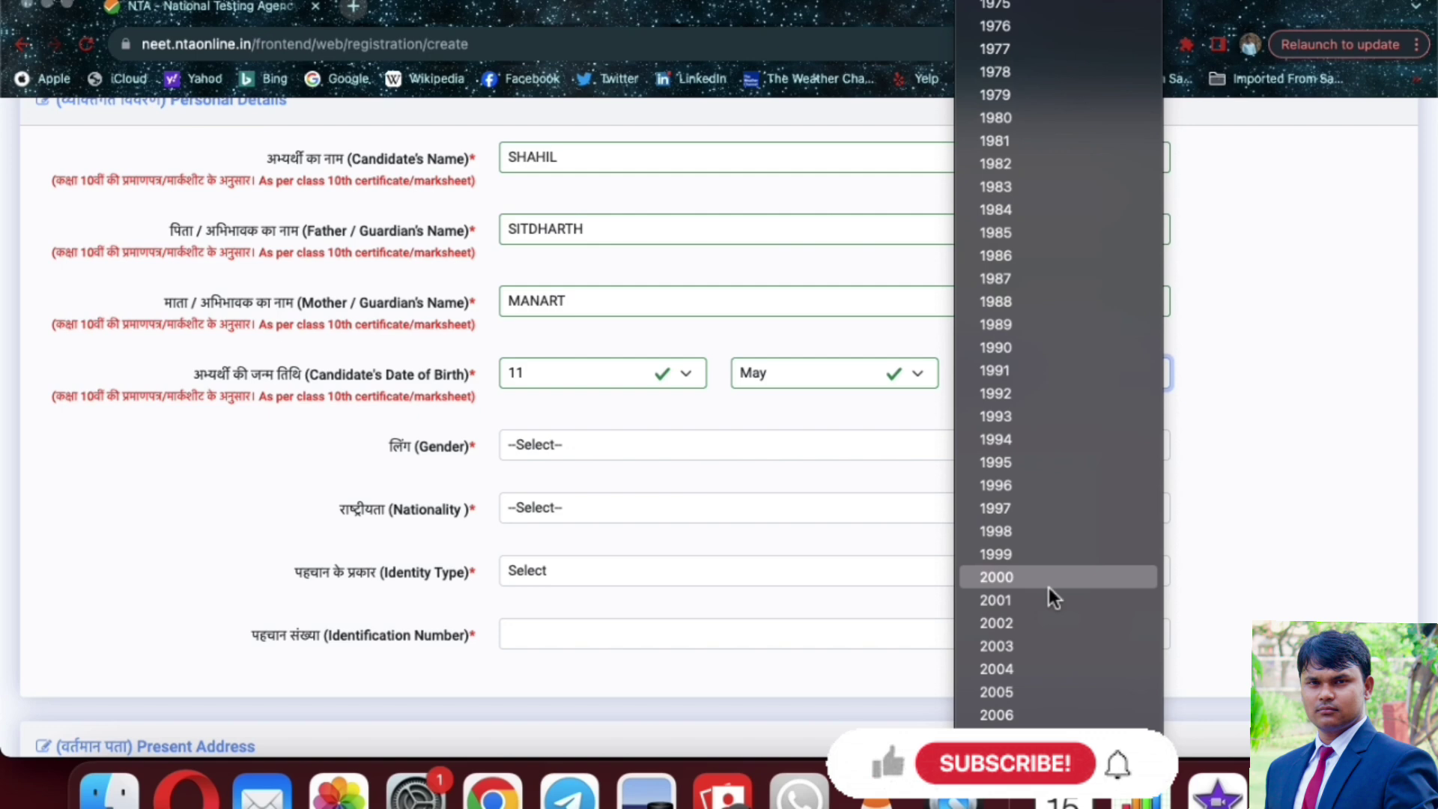
pyautogui.click(1053, 665)
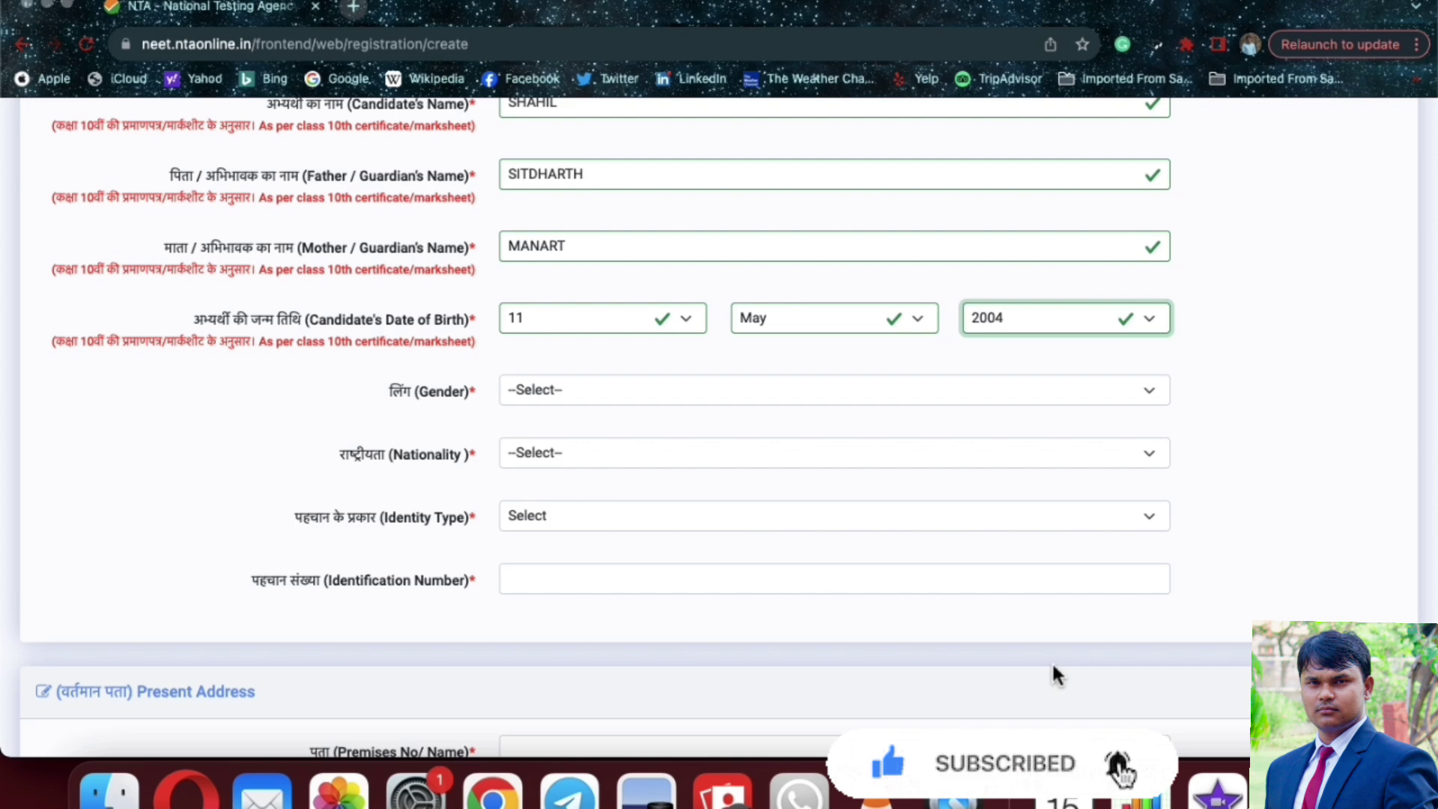
# Step: Set gender to MALE and nationality to INDIAN
pyautogui.scroll(-1, 1054, 667)
pyautogui.scroll(-2, 1054, 667)
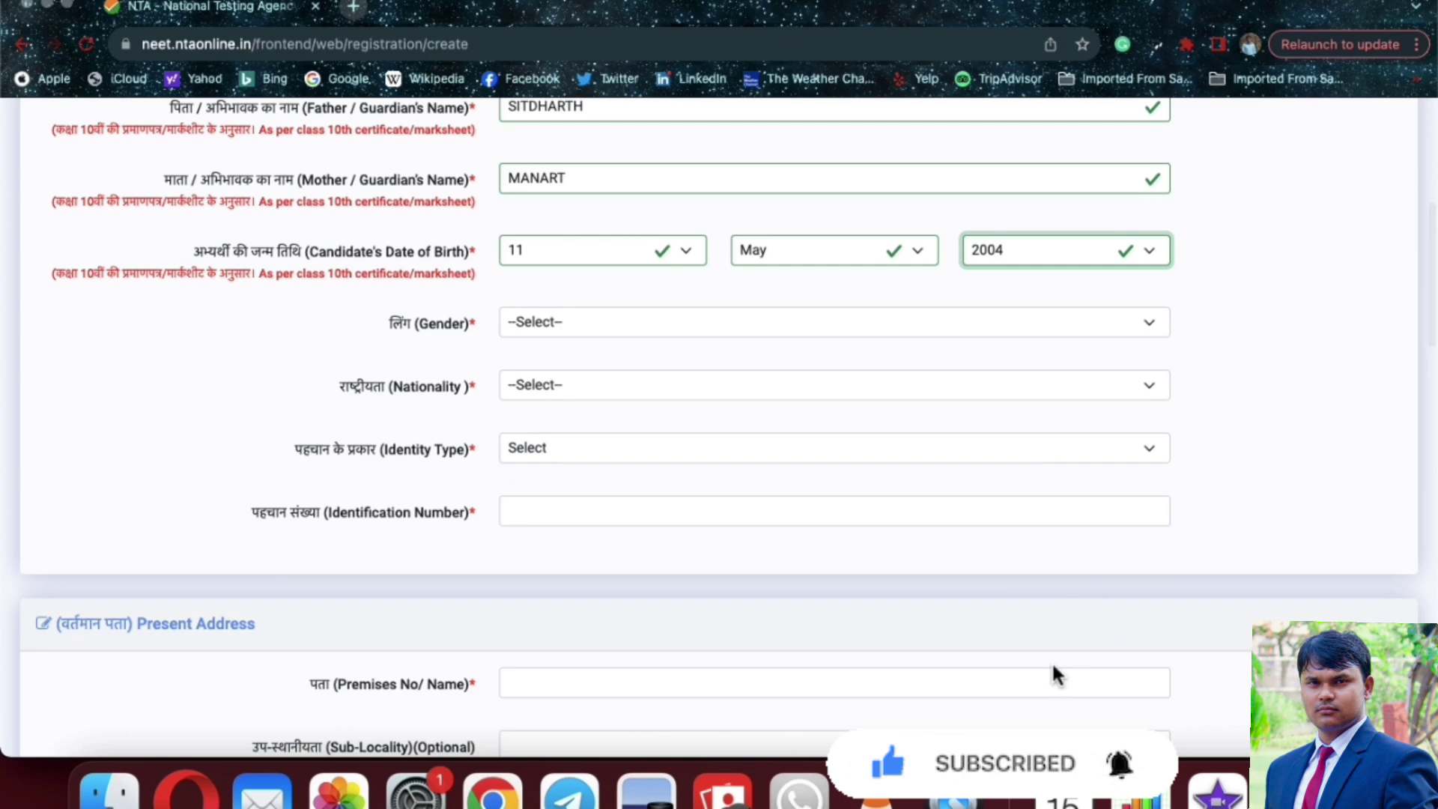
pyautogui.click(886, 328)
pyautogui.click(864, 344)
pyautogui.scroll(-3, 862, 342)
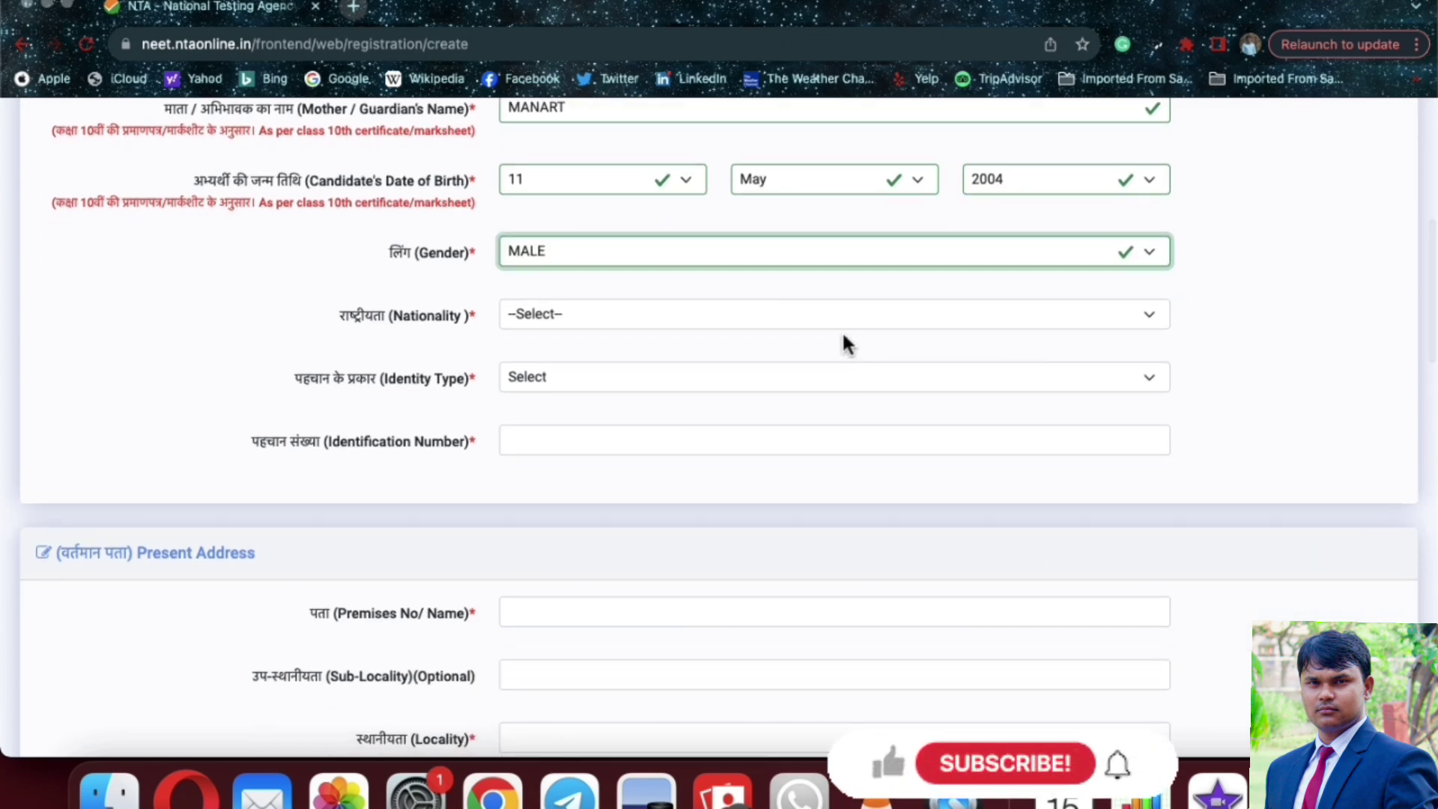
pyautogui.click(818, 327)
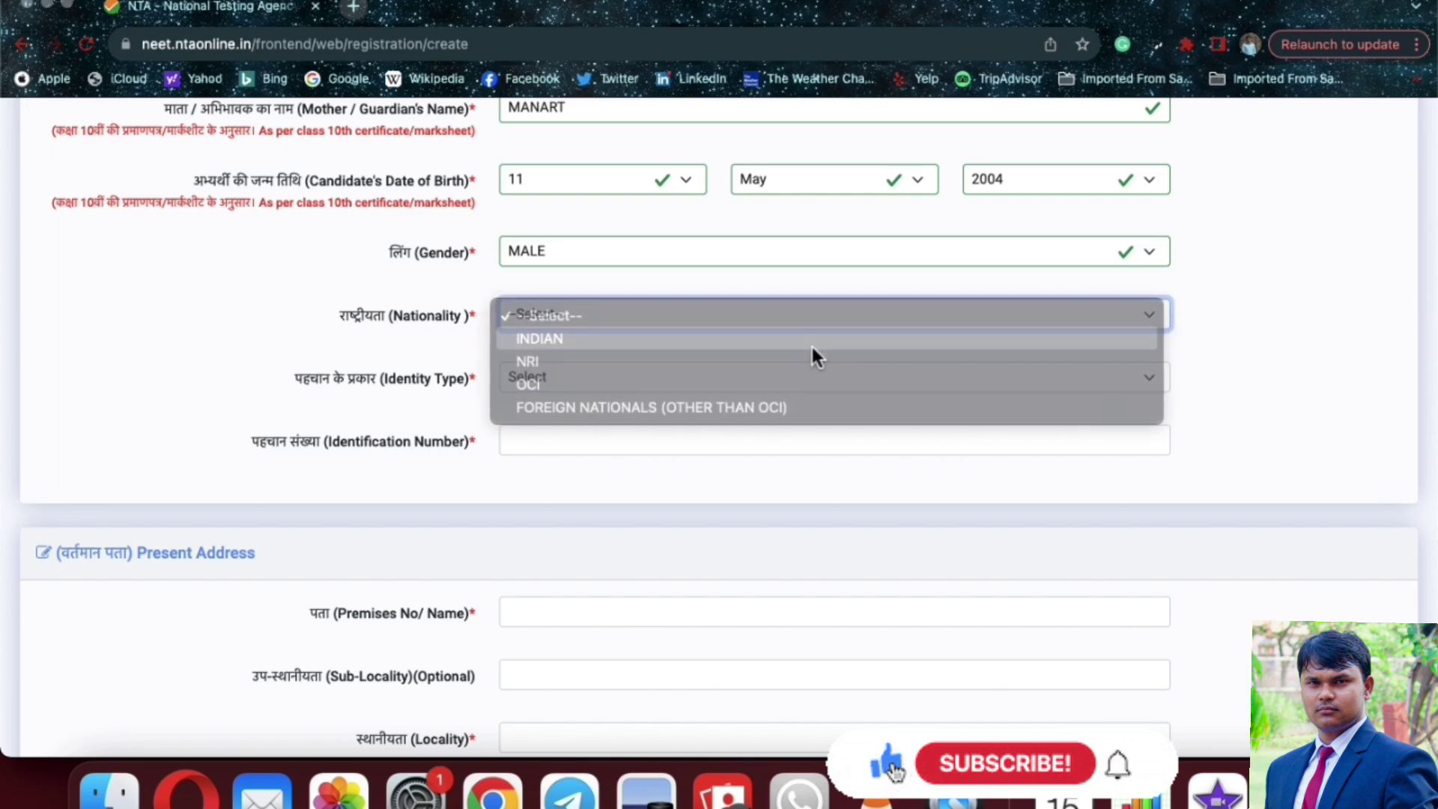
pyautogui.scroll(-3, 812, 347)
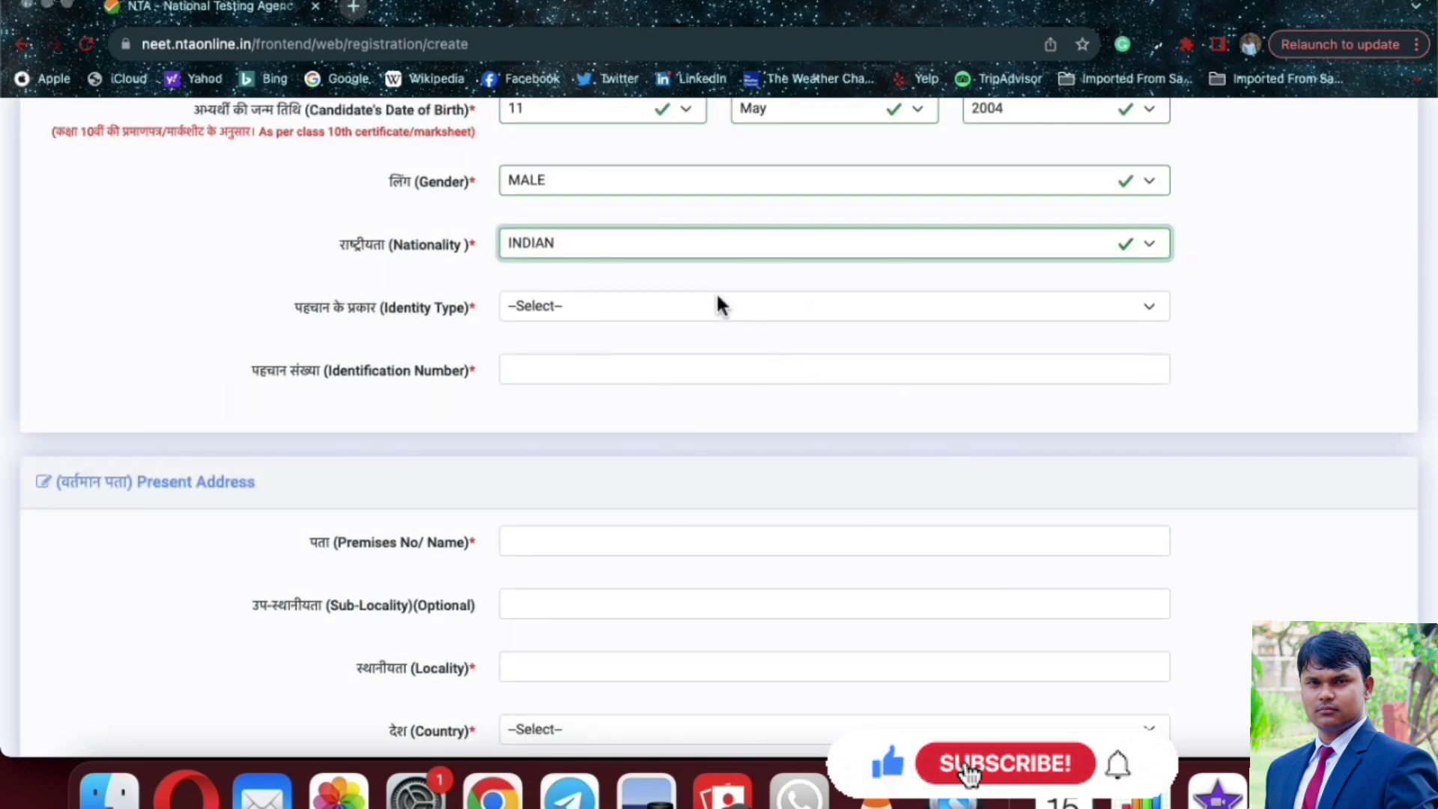
# Step: Choose PAN CARD as the identity type and enter the PAN identification number
pyautogui.click(721, 315)
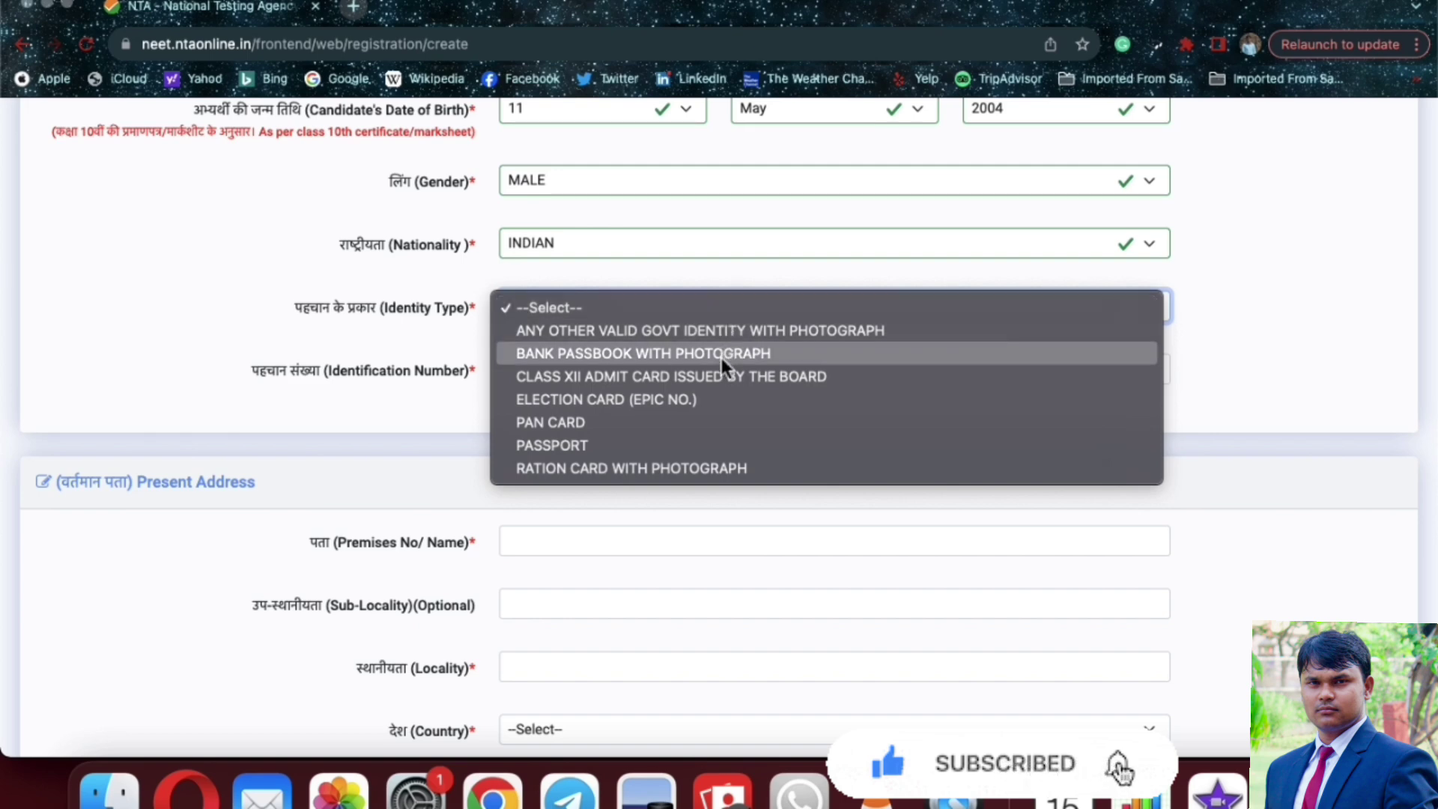
pyautogui.click(683, 424)
pyautogui.scroll(-1, 682, 421)
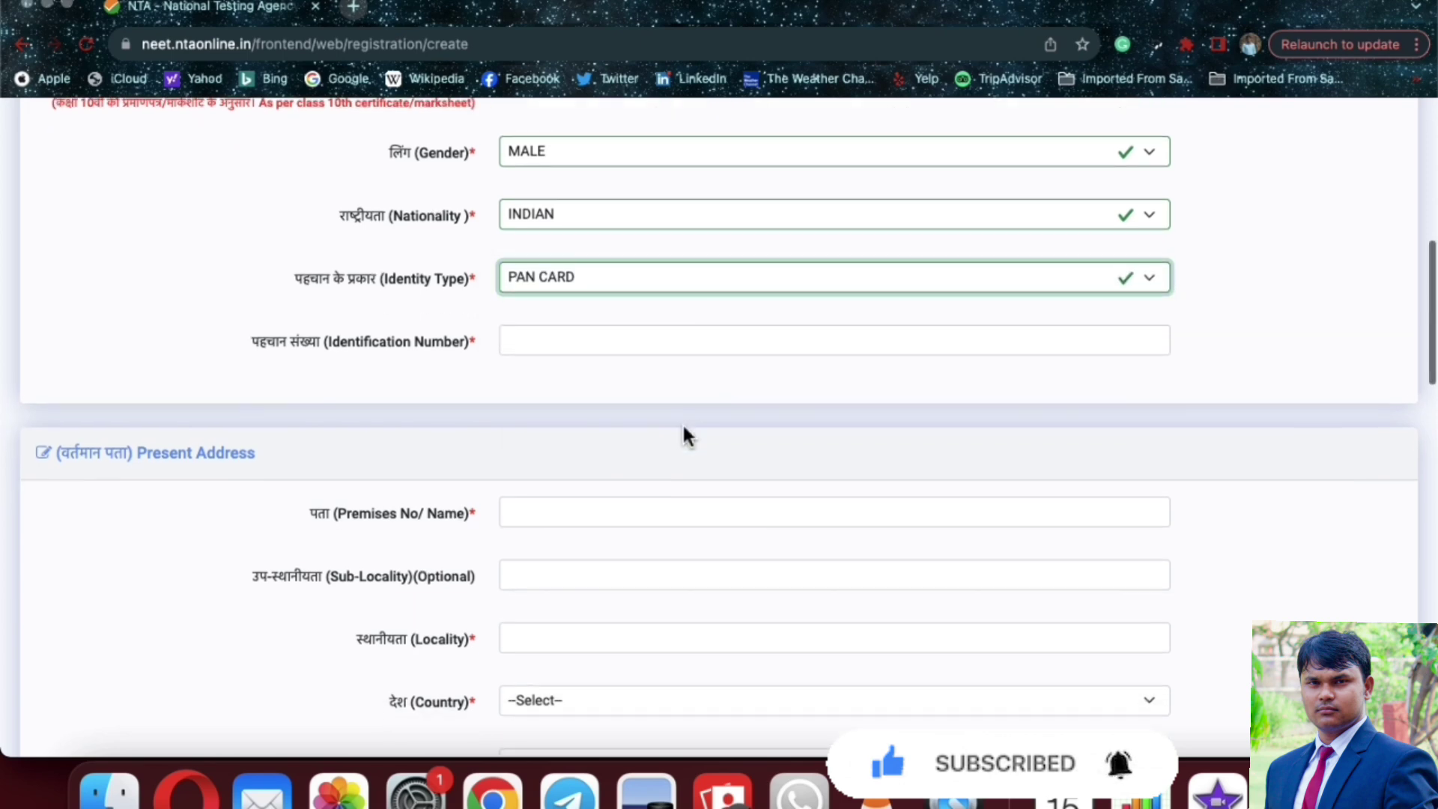
pyautogui.click(642, 340)
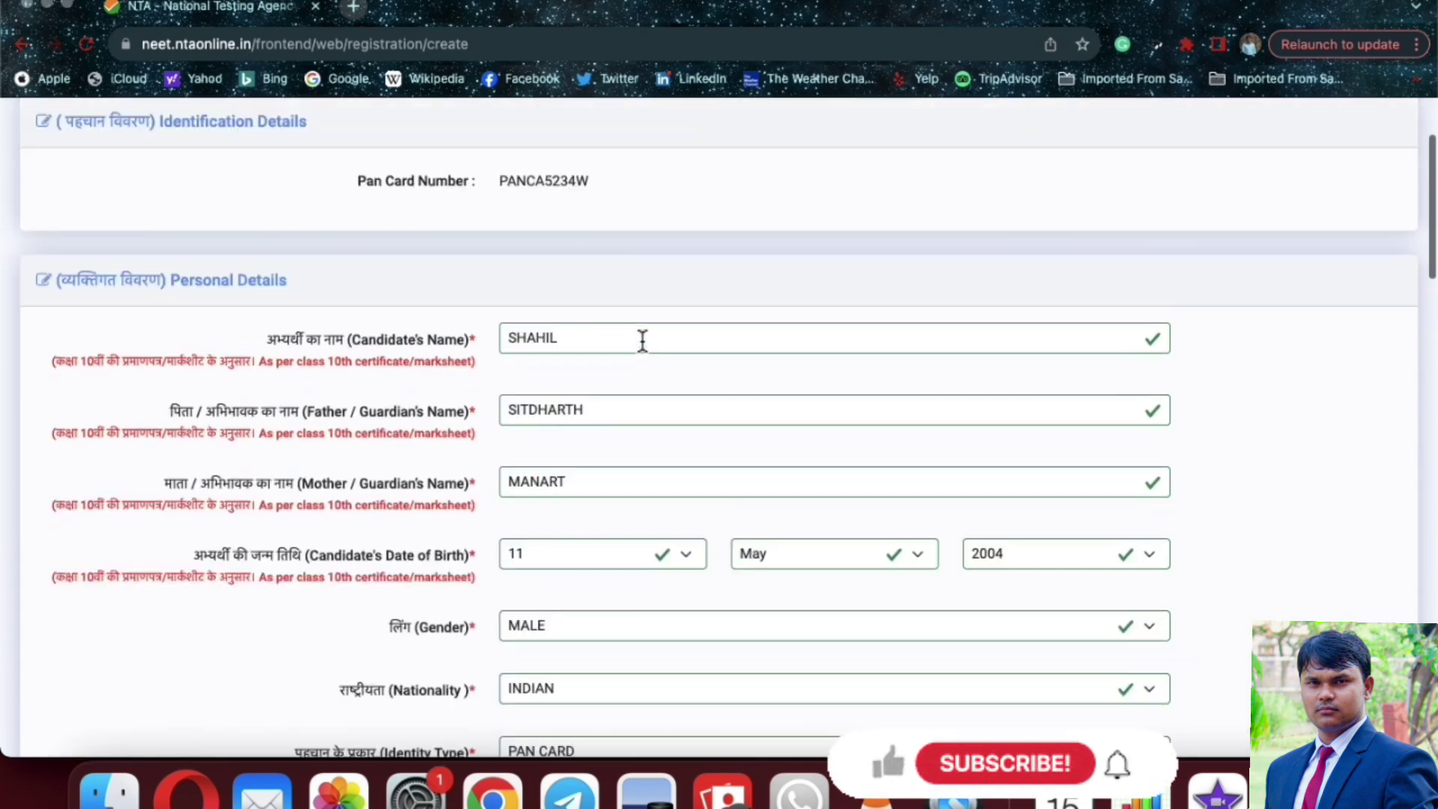
pyautogui.scroll(3, 639, 339)
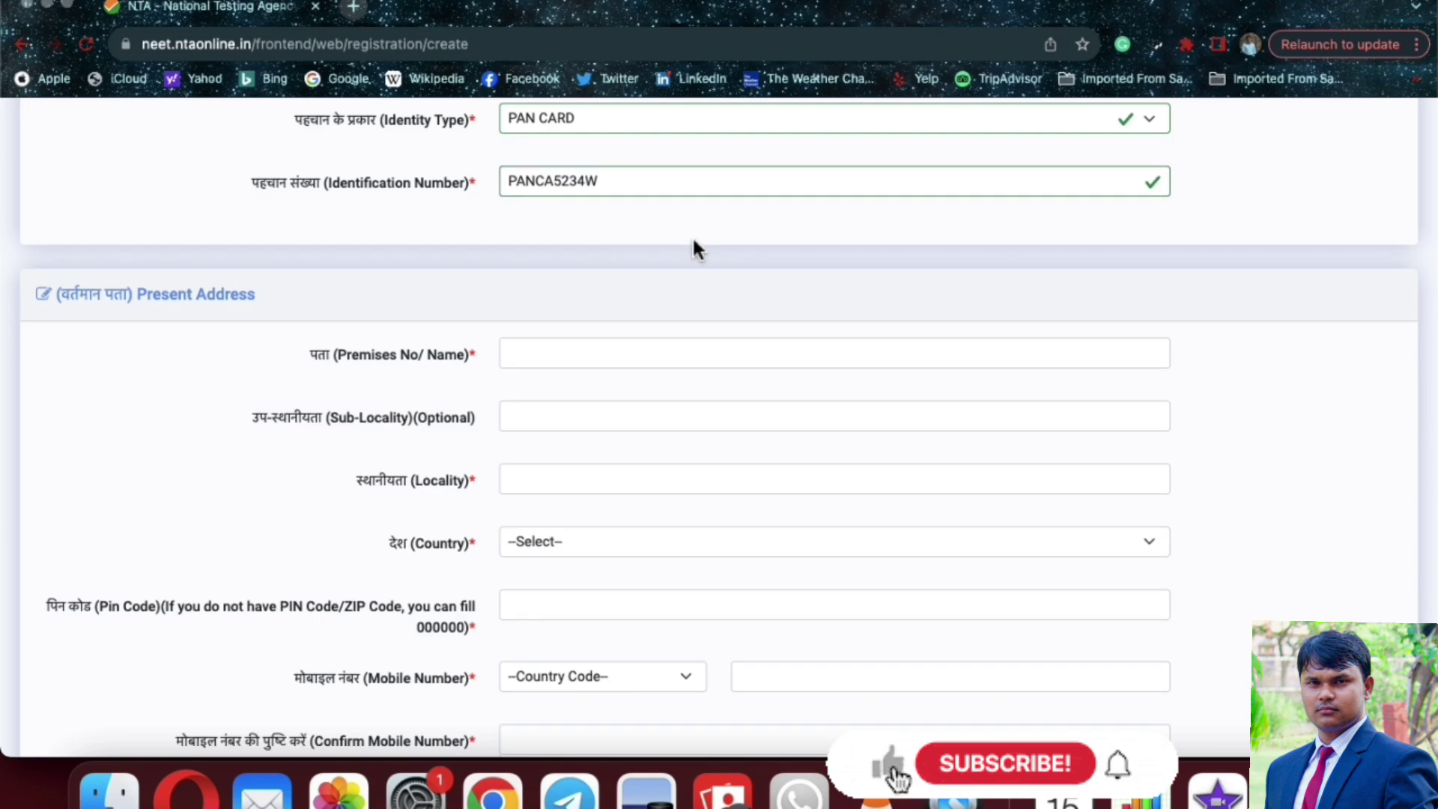
pyautogui.scroll(-3, 692, 247)
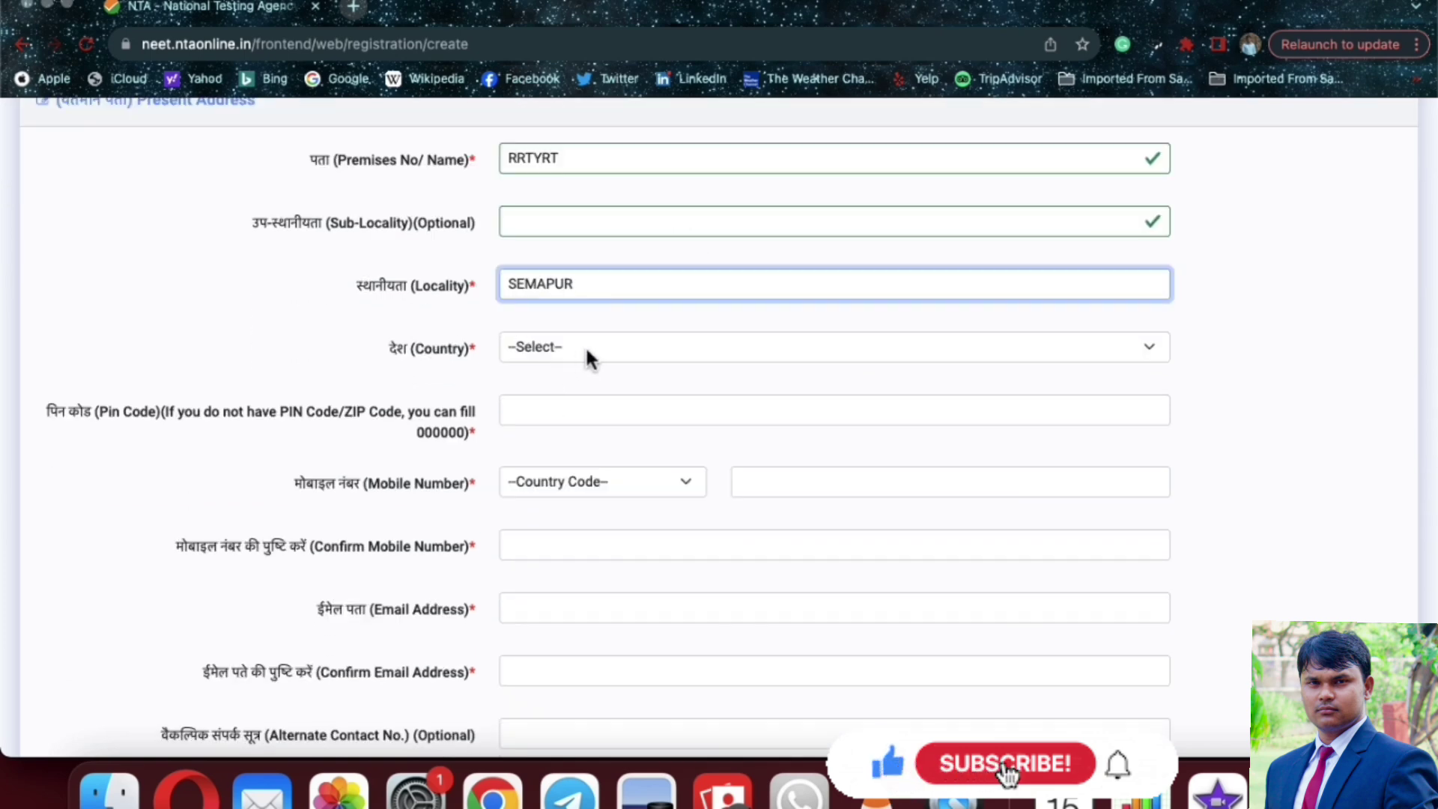
# Step: Set the present address country to INDIA and the state to BIHAR
pyautogui.click(587, 349)
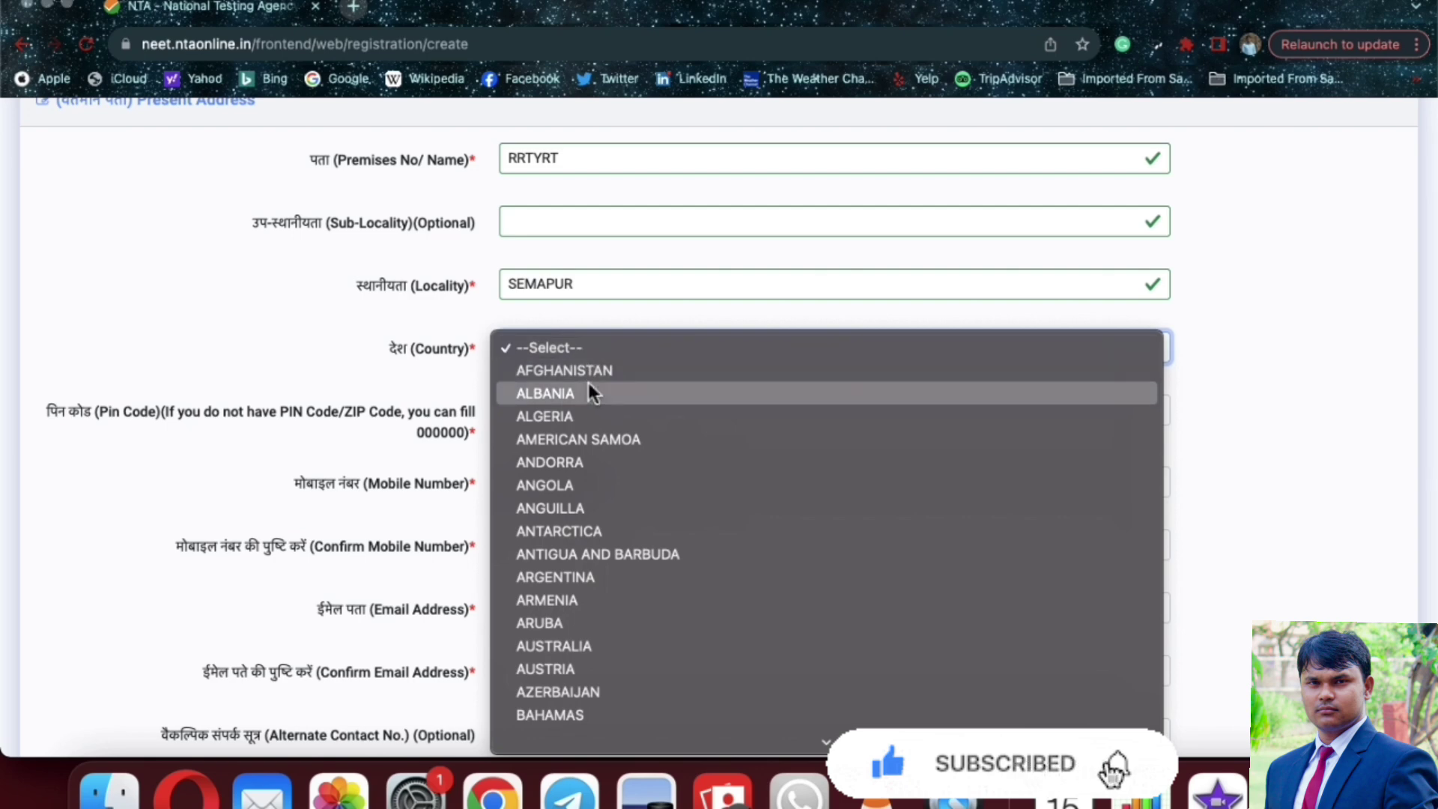
pyautogui.press('i')
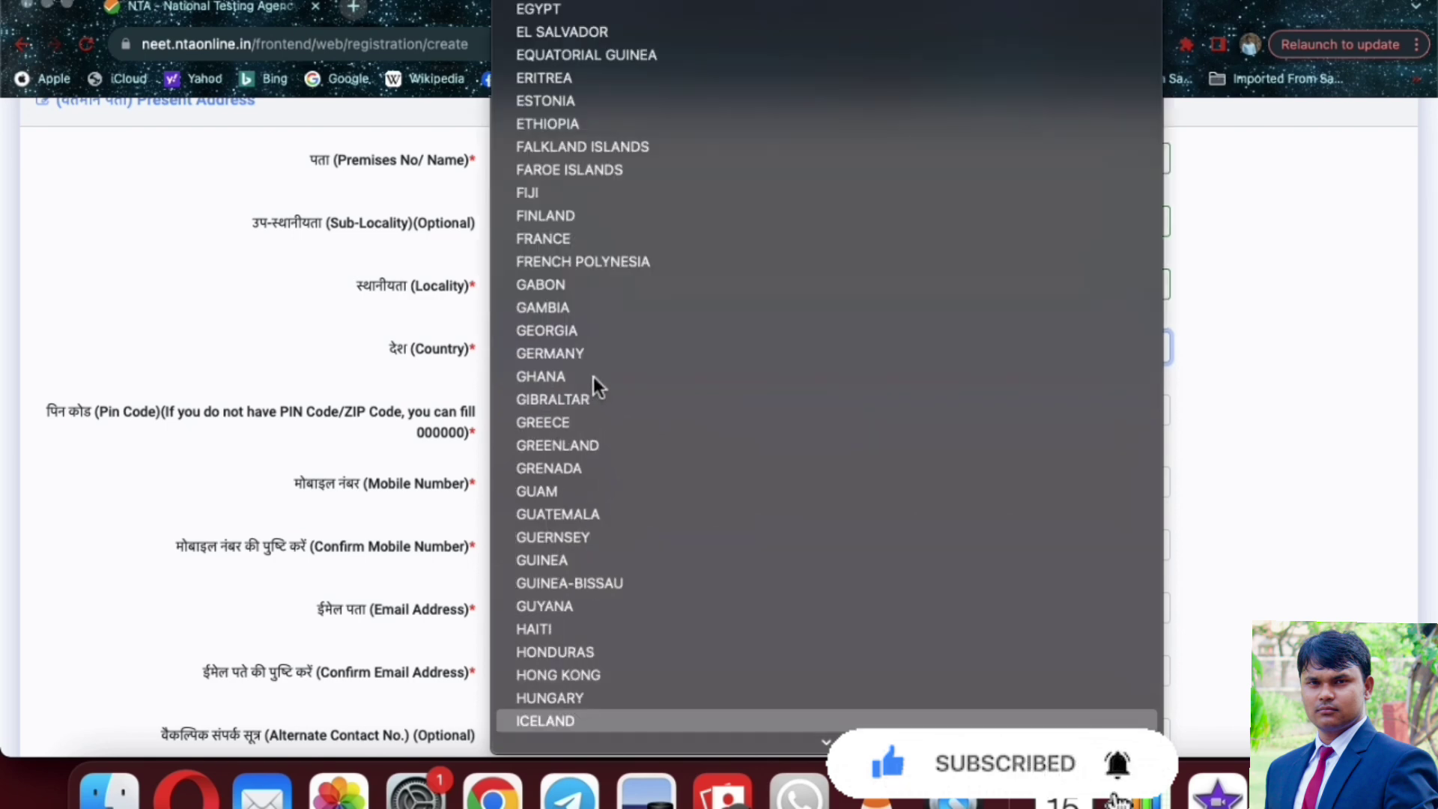
pyautogui.press('n')
pyautogui.press('Escape')
pyautogui.scroll(-1, 591, 375)
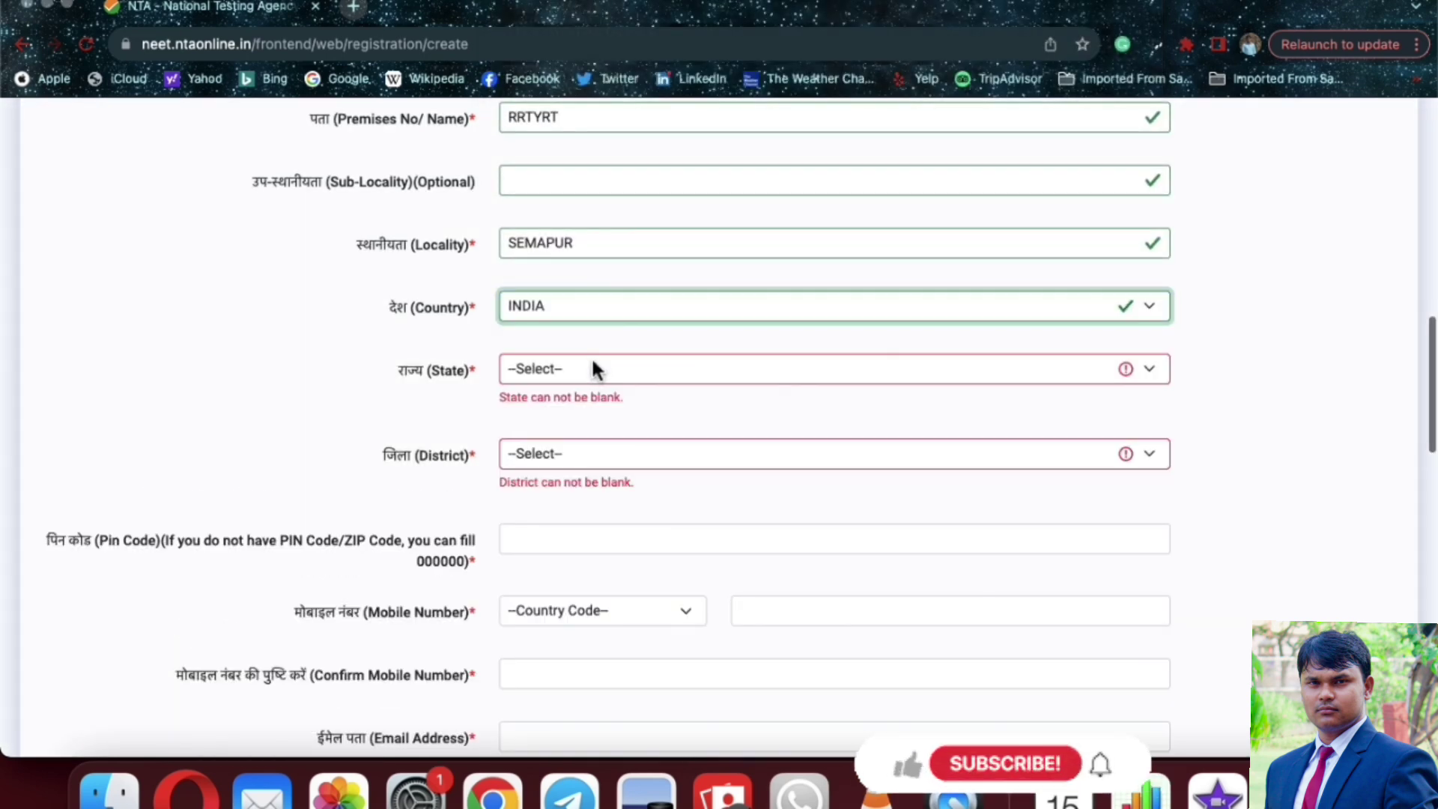
pyautogui.scroll(-1, 608, 323)
pyautogui.click(608, 322)
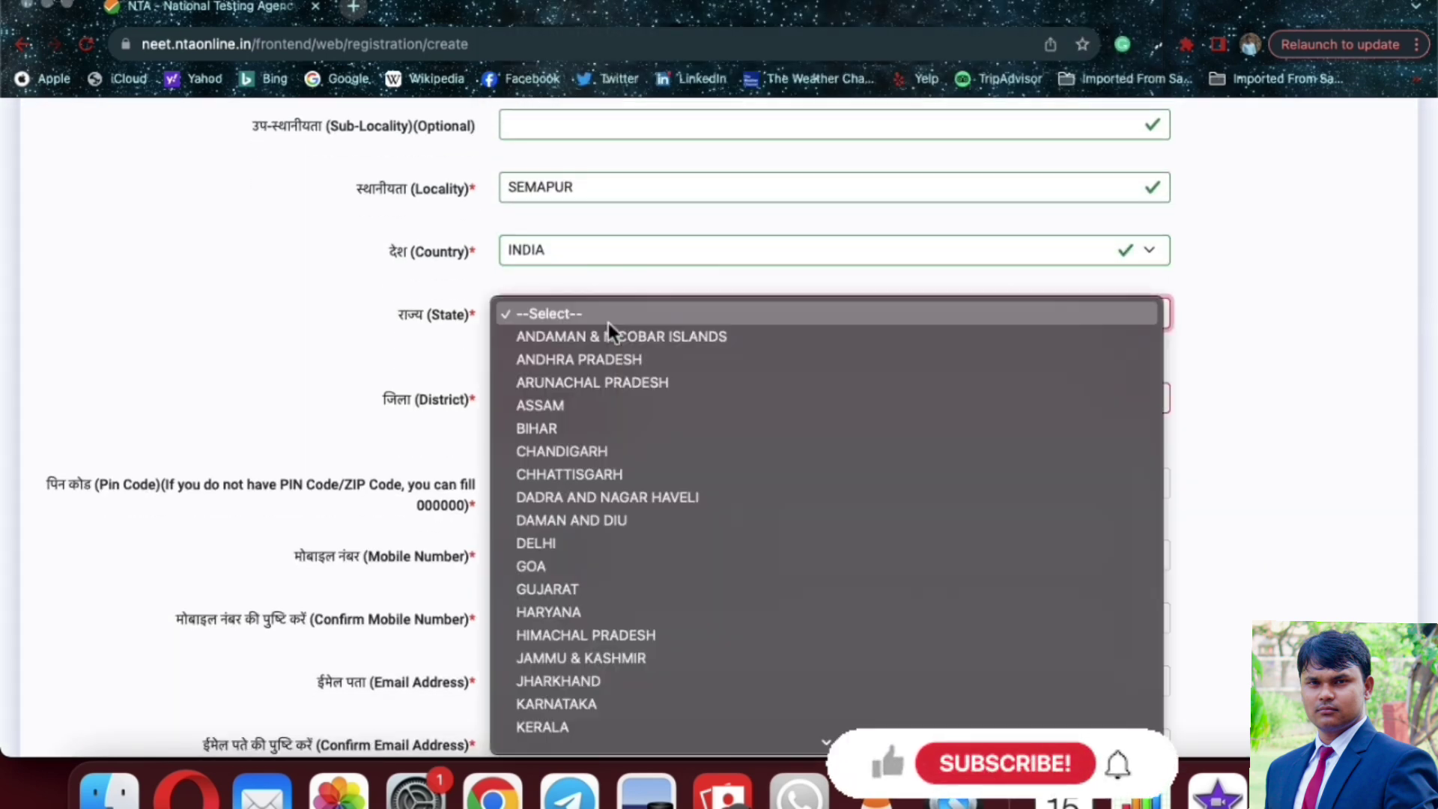
pyautogui.click(583, 431)
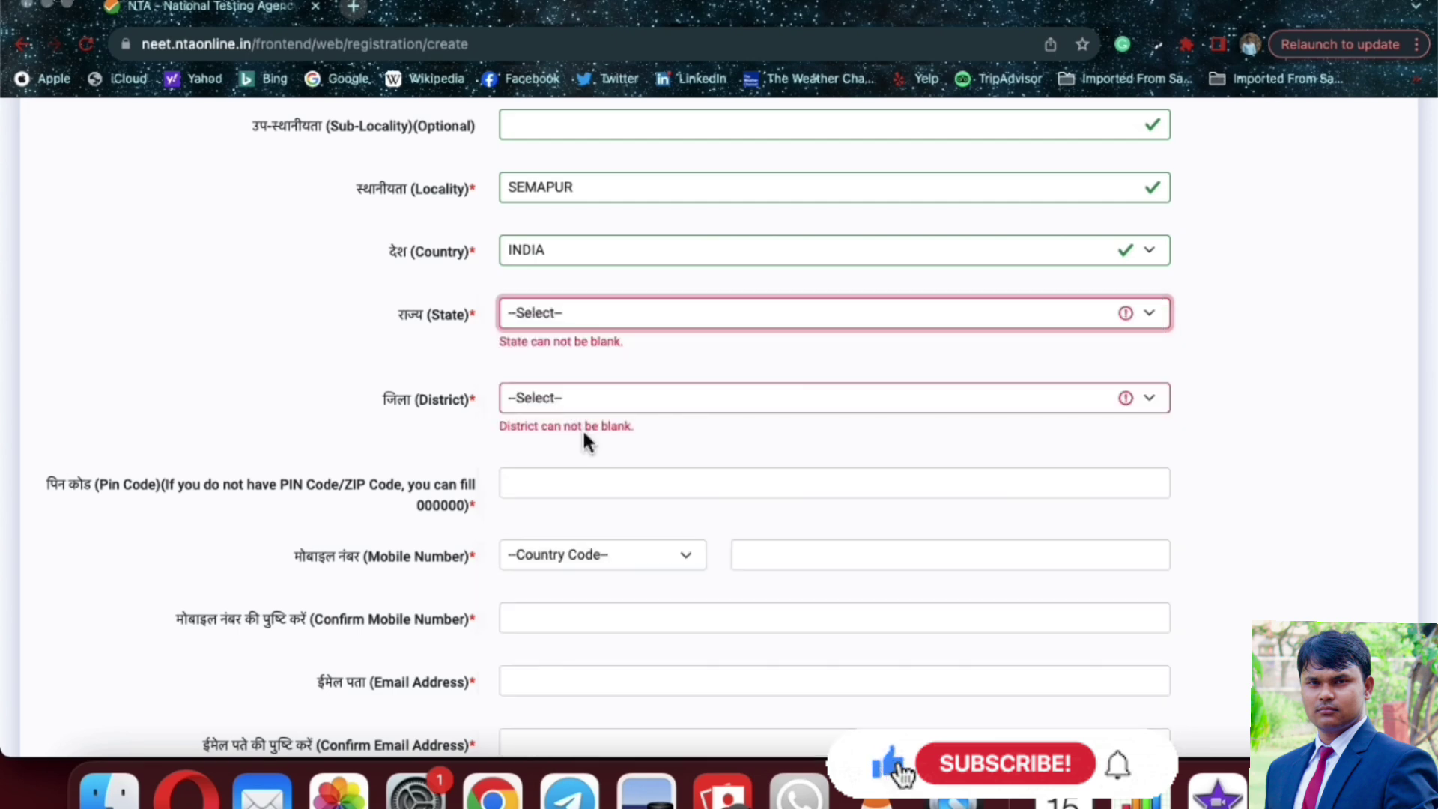
pyautogui.scroll(-2, 582, 435)
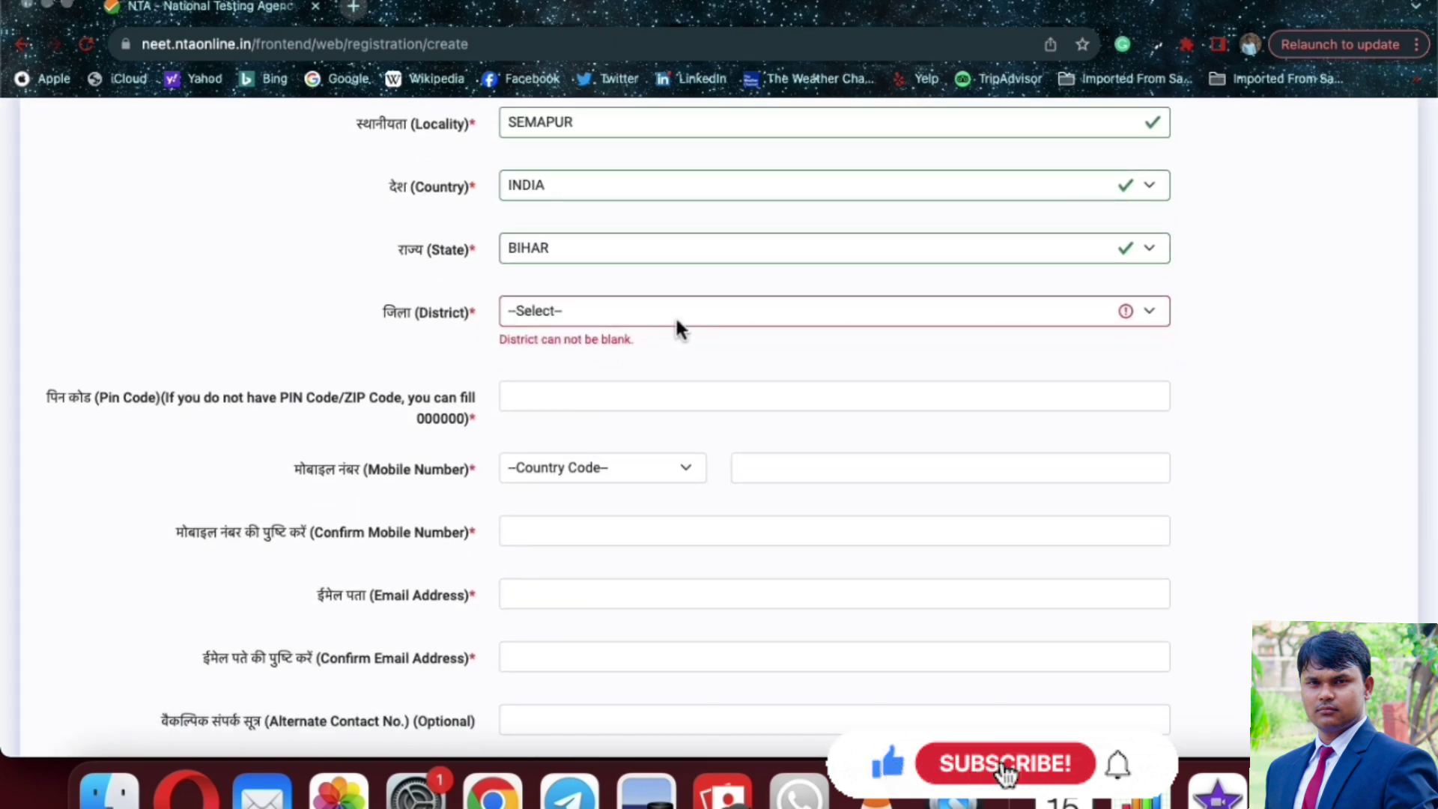
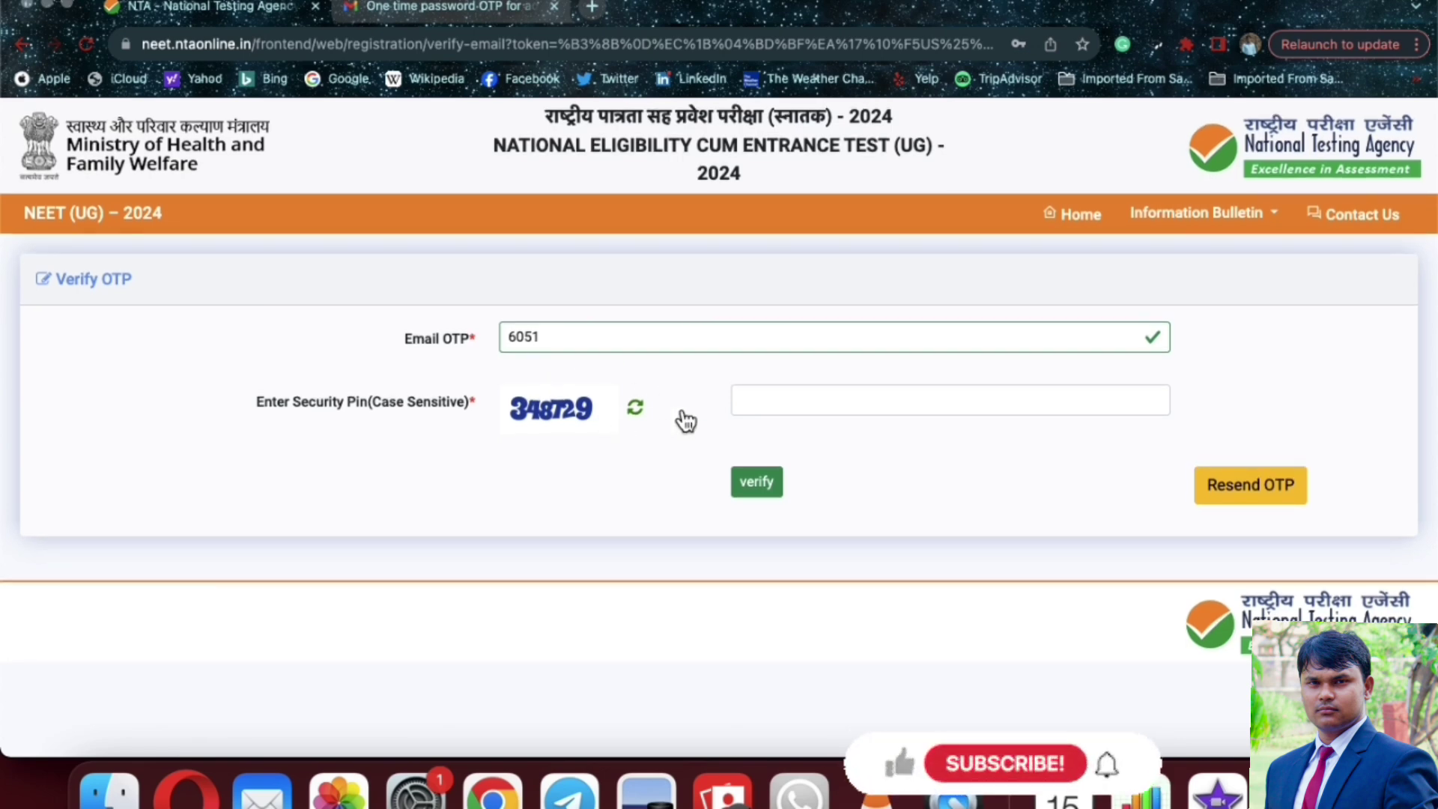
# Step: Enter the security pin, verify the account, and acknowledge the account-verified message
pyautogui.click(767, 404)
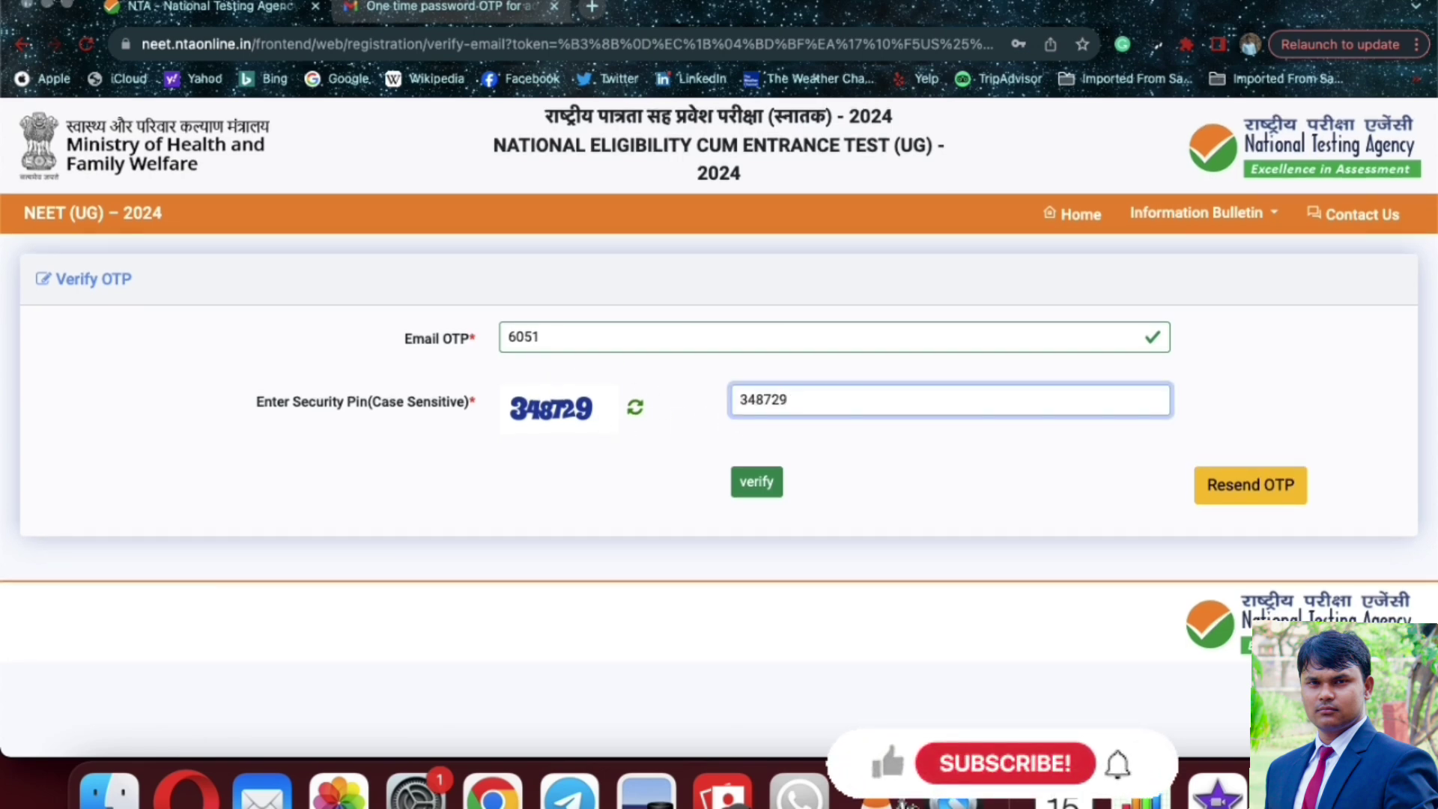
pyautogui.click(765, 487)
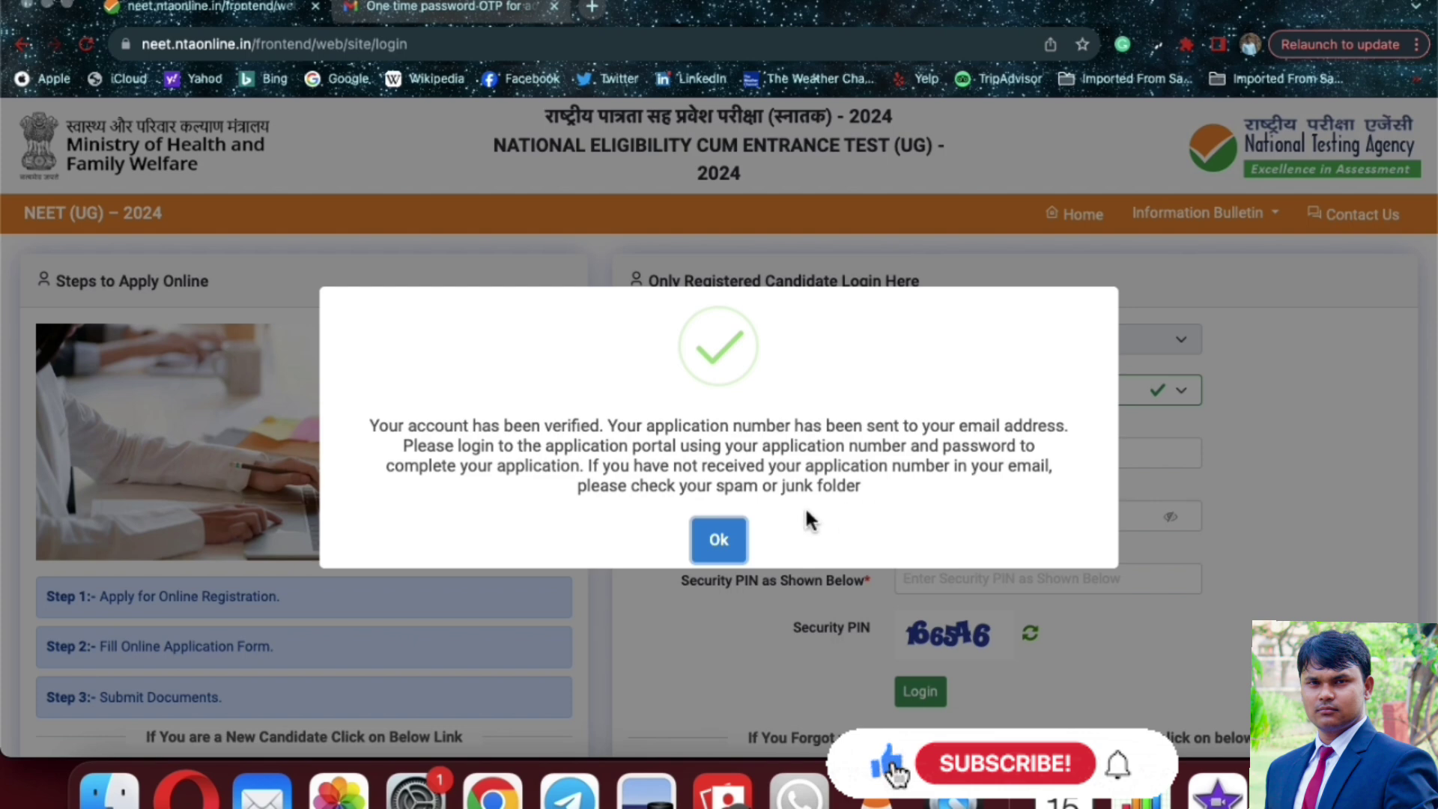
pyautogui.click(720, 549)
pyautogui.click(1015, 456)
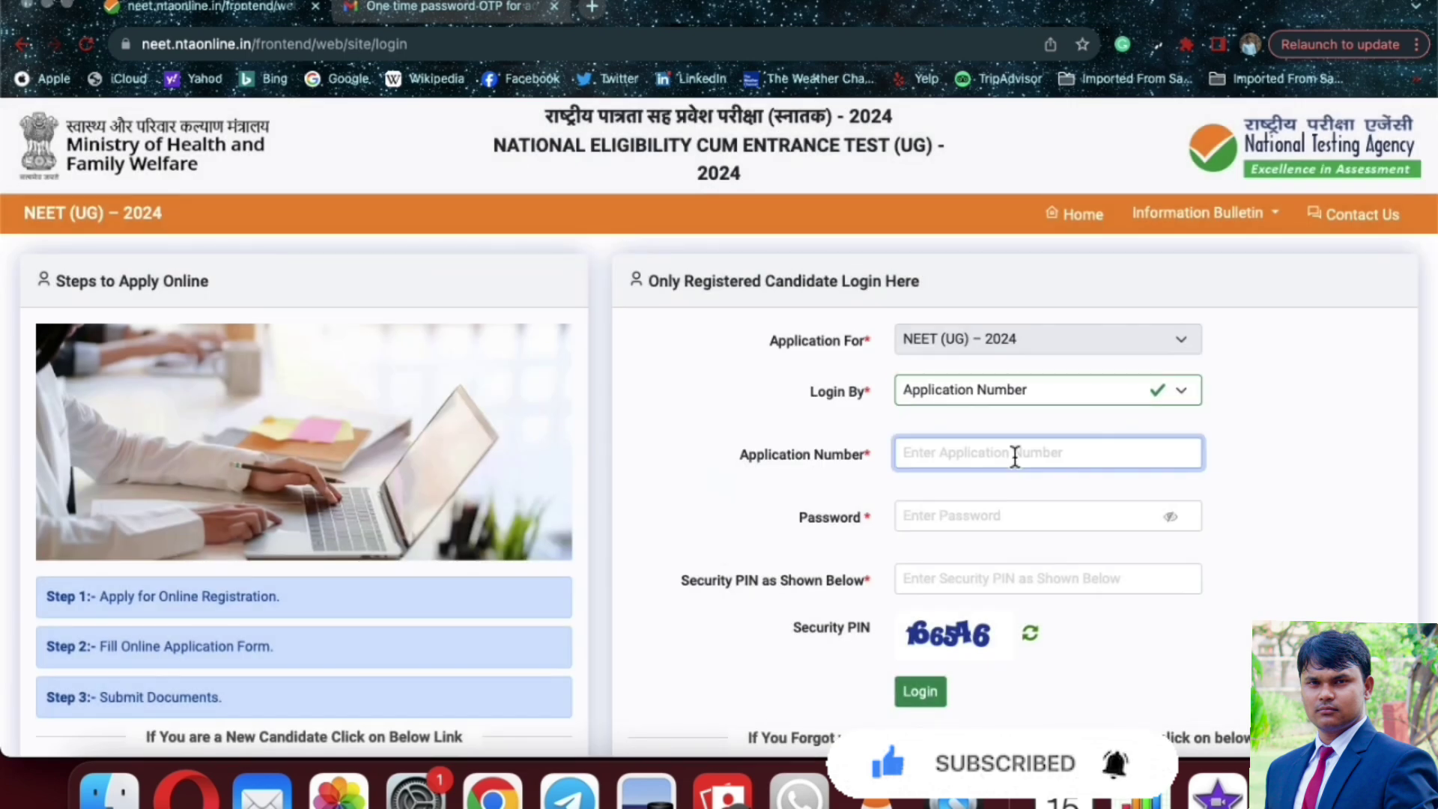
# Step: Open the NEET (UG) - 2024 Registration Confirmation email in Gmail to find the application number
pyautogui.click(482, 10)
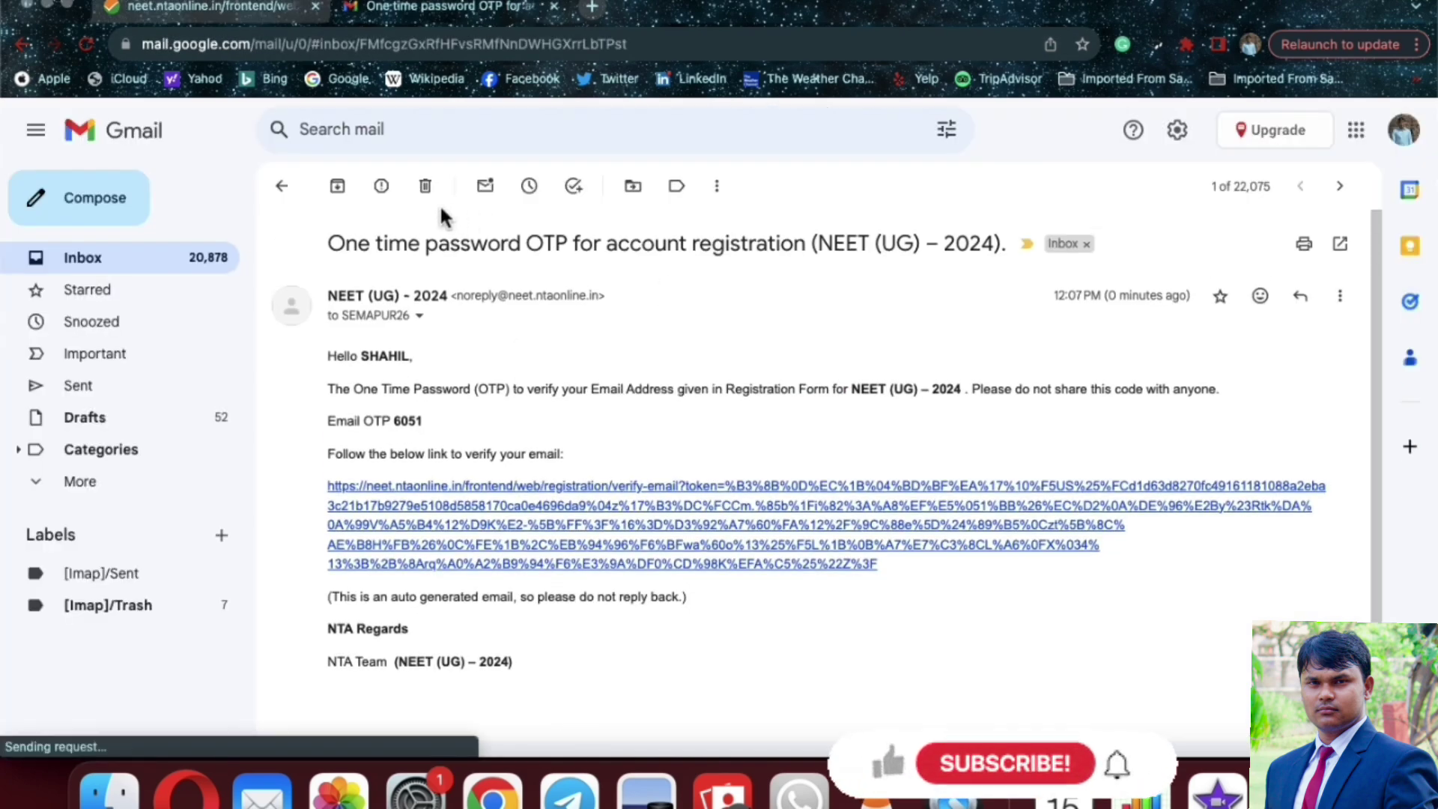
pyautogui.click(283, 187)
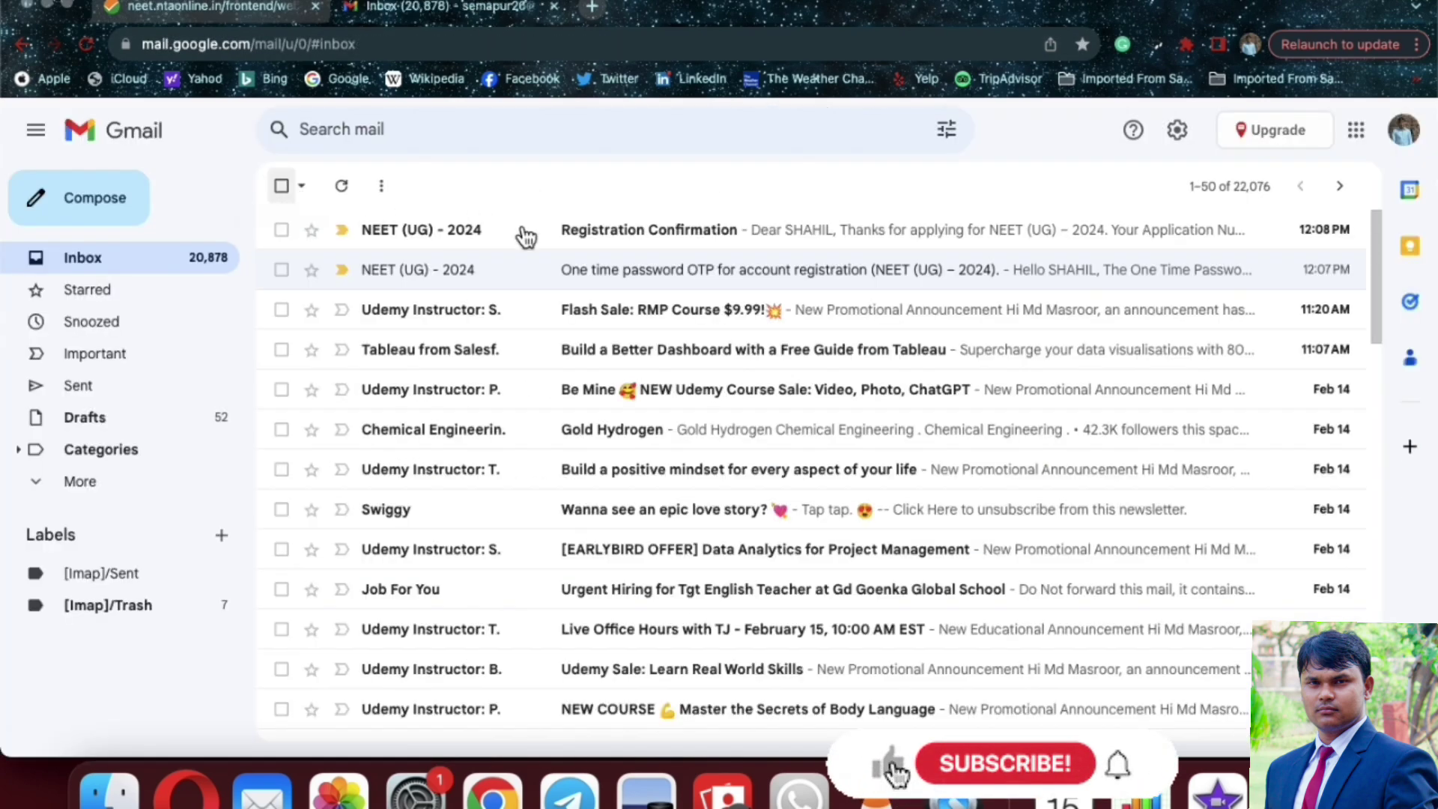
pyautogui.click(591, 238)
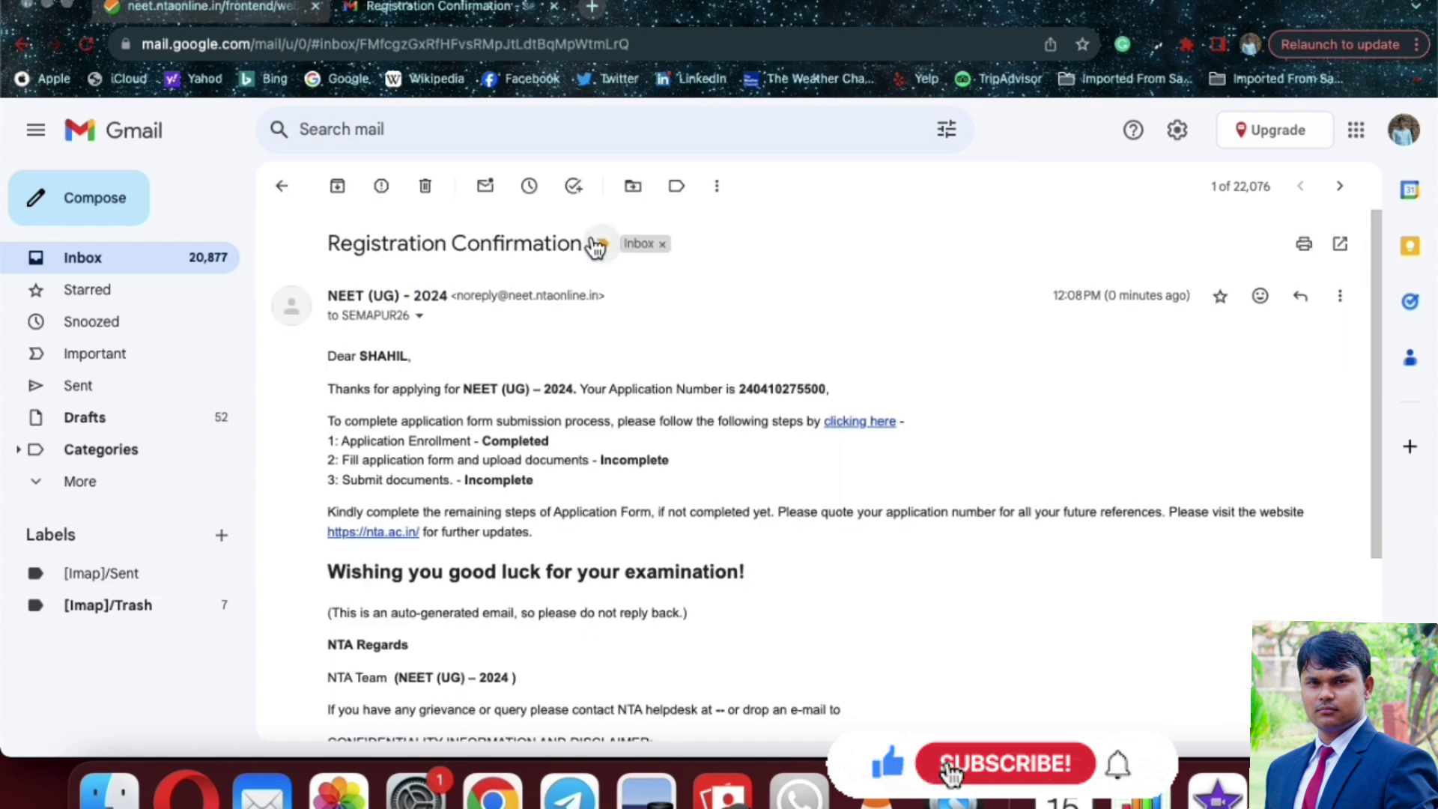
pyautogui.scroll(-2, 706, 418)
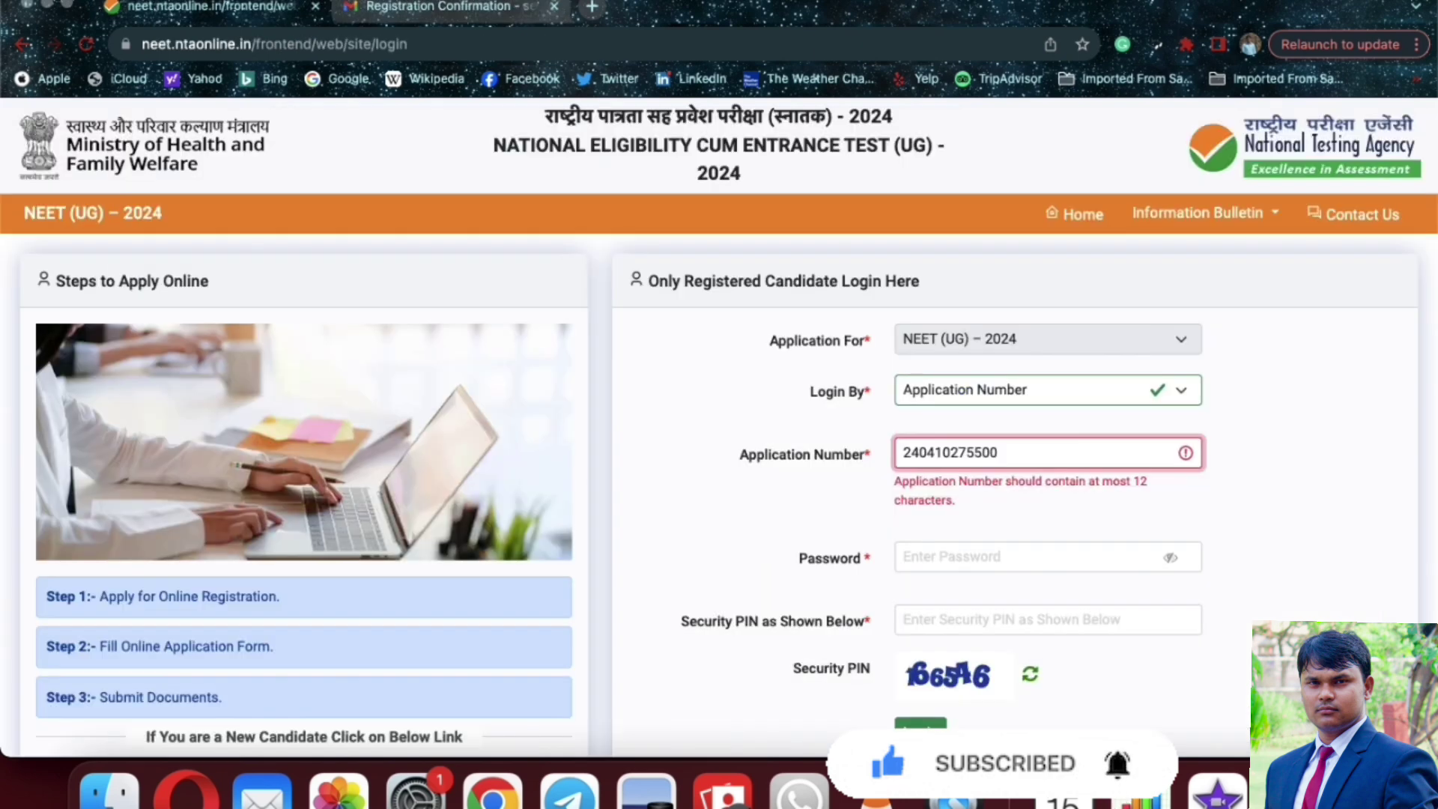
# Step: Finish entering the application number and paste the saved account password
pyautogui.click(1195, 496)
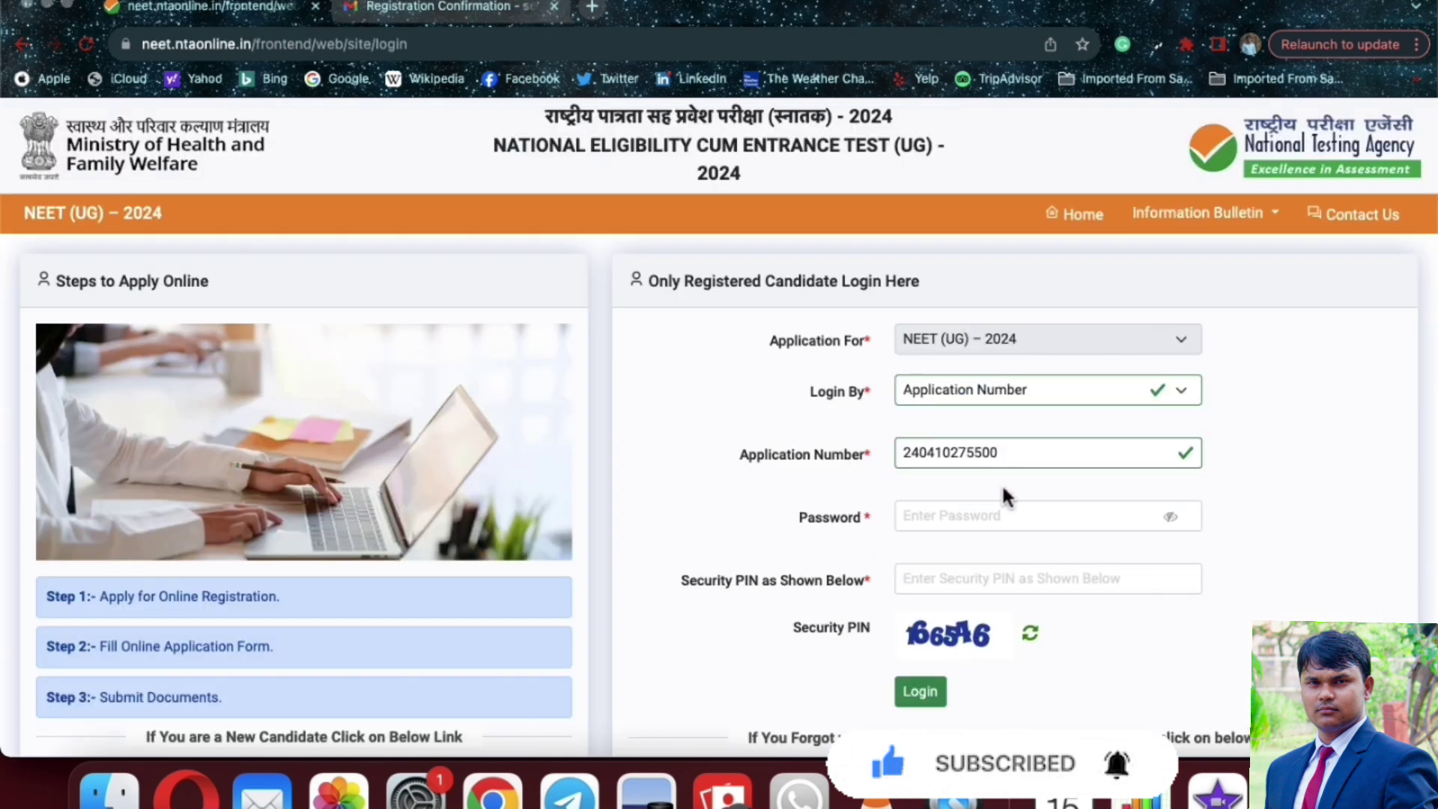
pyautogui.click(930, 515)
pyautogui.press('super+v')
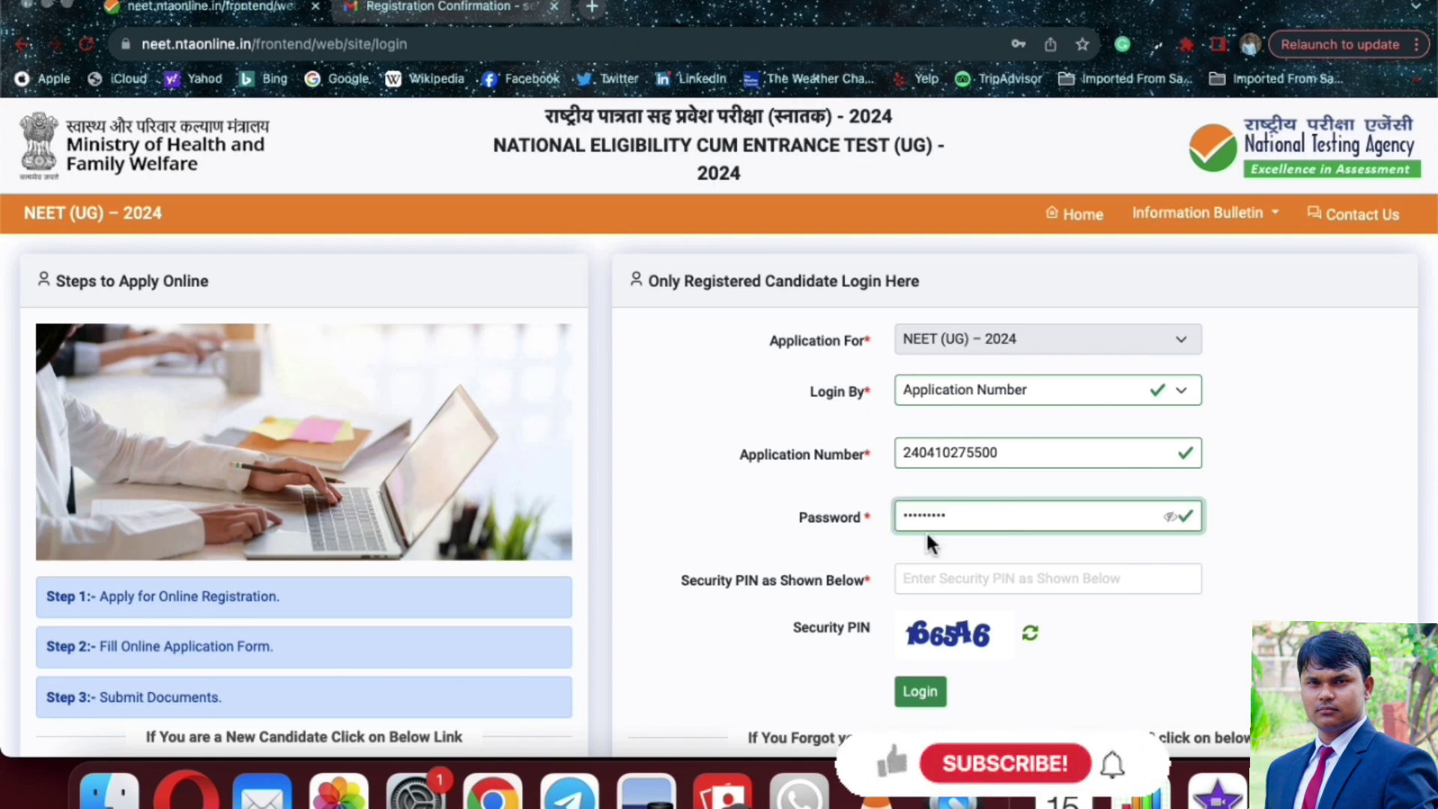
pyautogui.scroll(-1, 952, 533)
pyautogui.scroll(-2, 951, 532)
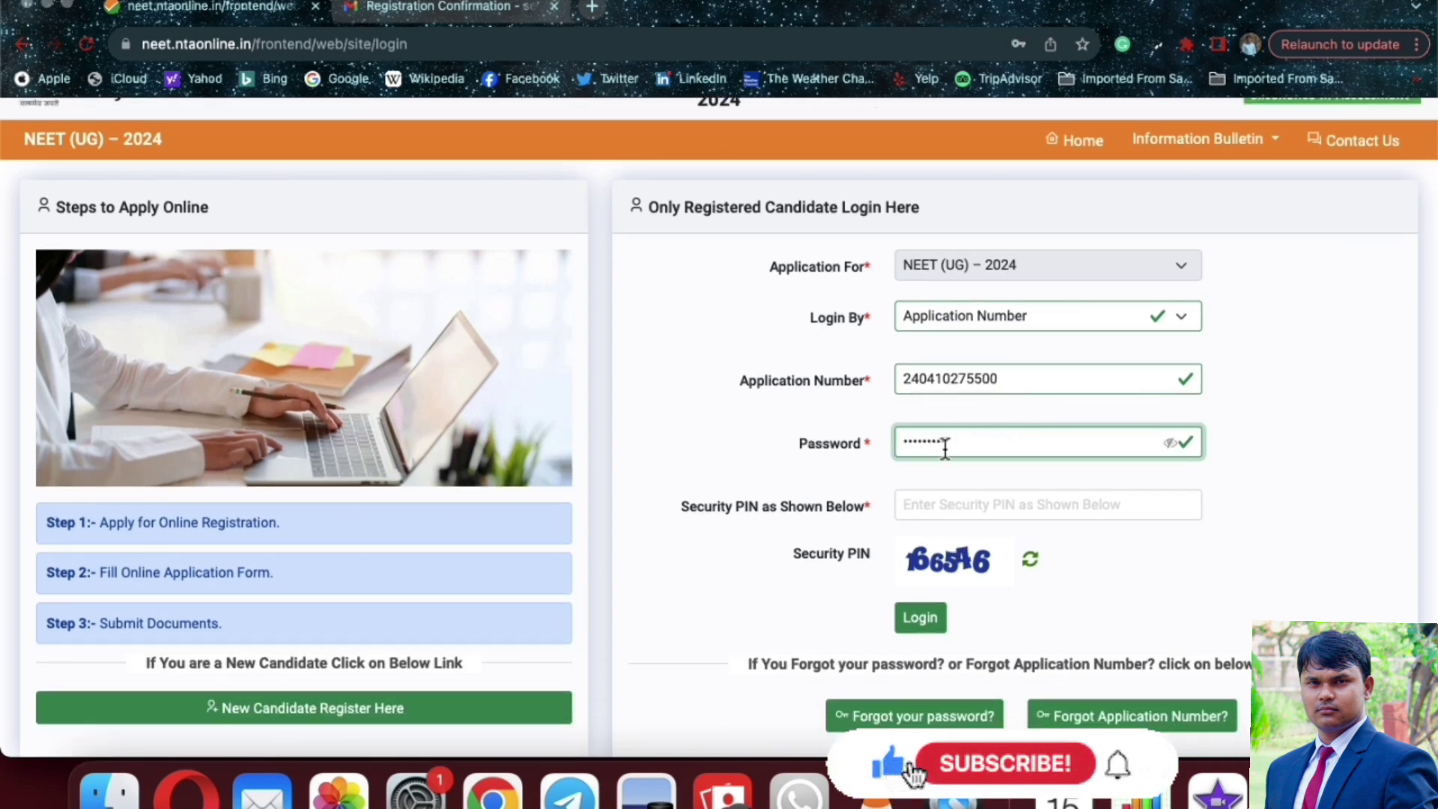
pyautogui.scroll(-1, 1068, 480)
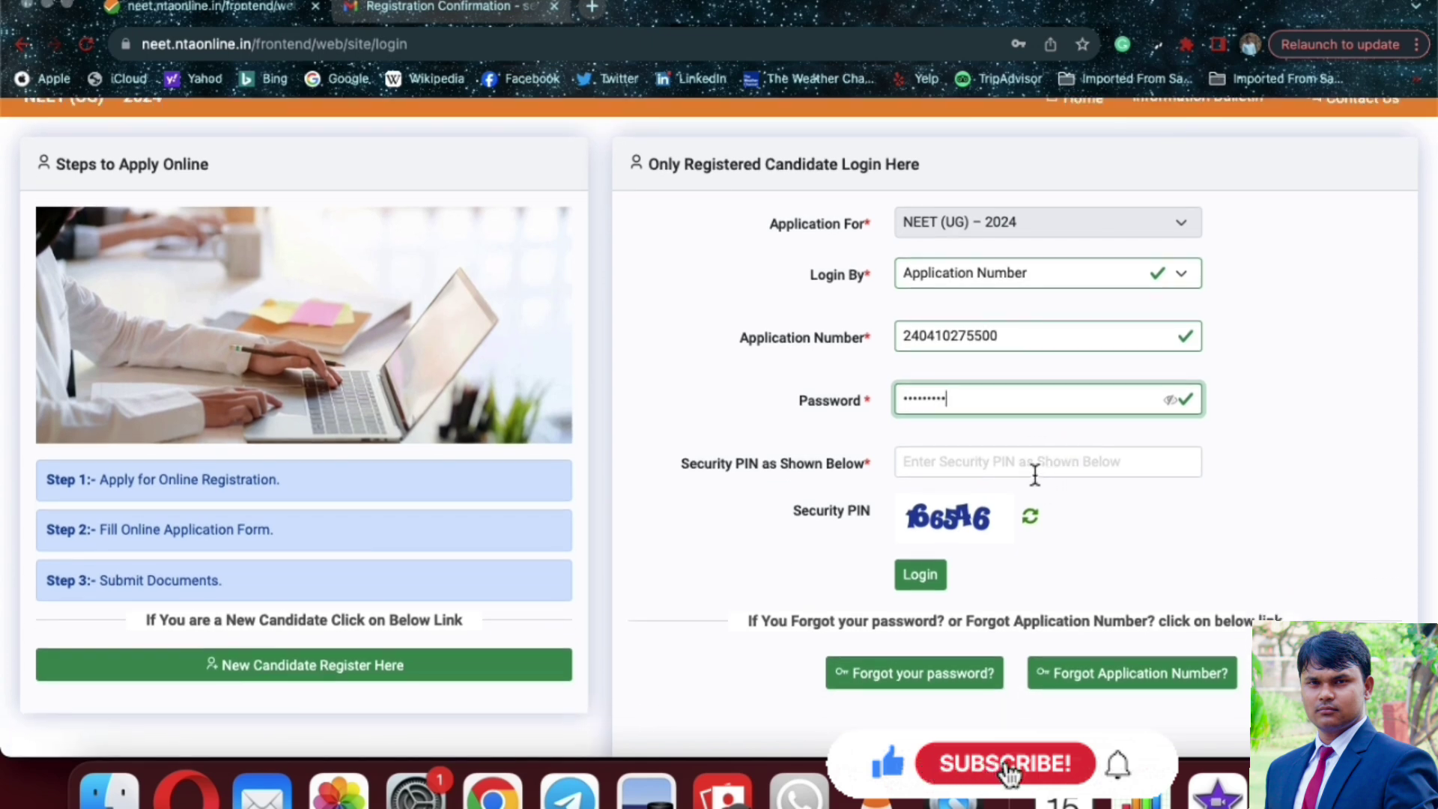
# Step: Enter the security PIN and log in to the candidate dashboard
pyautogui.click(1033, 464)
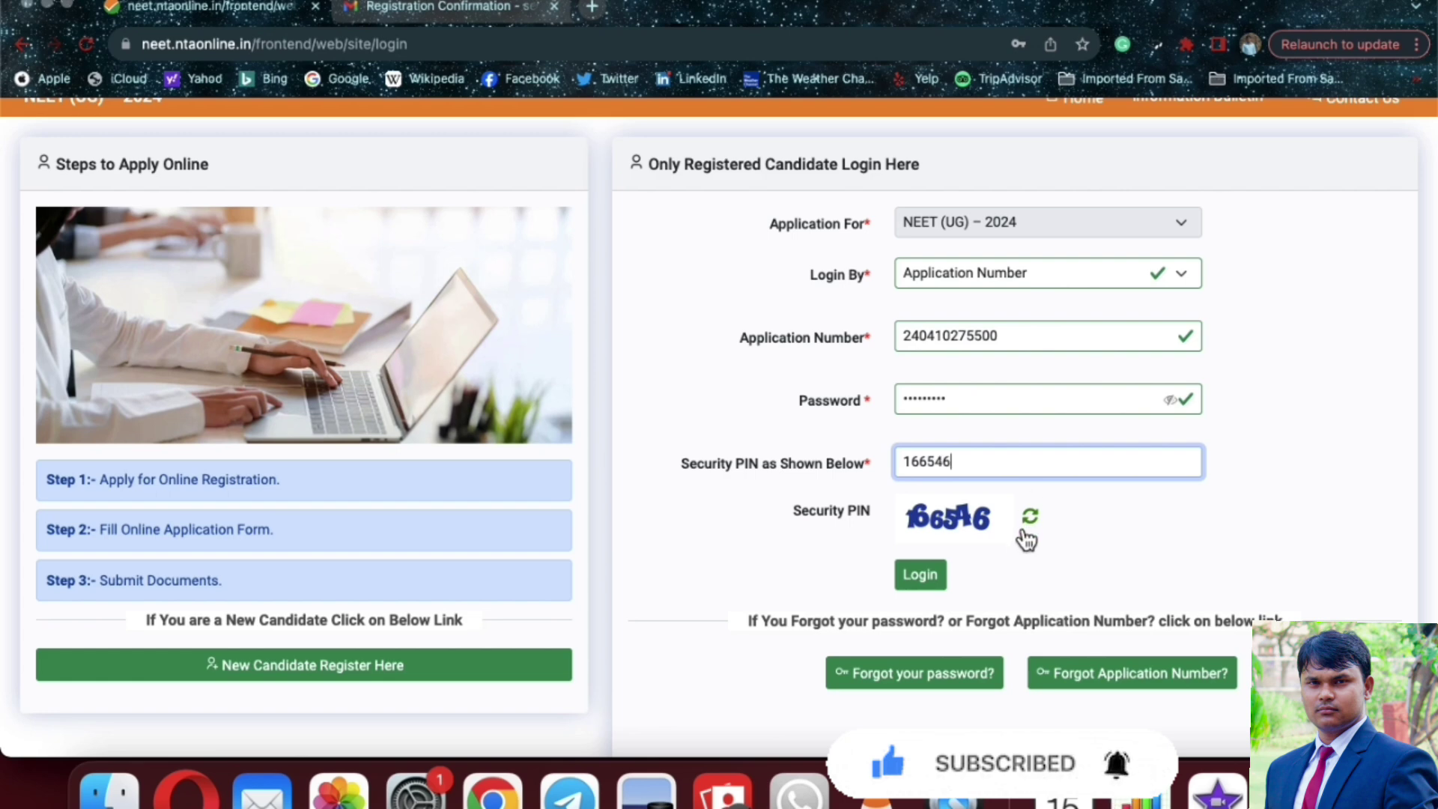
pyautogui.click(921, 584)
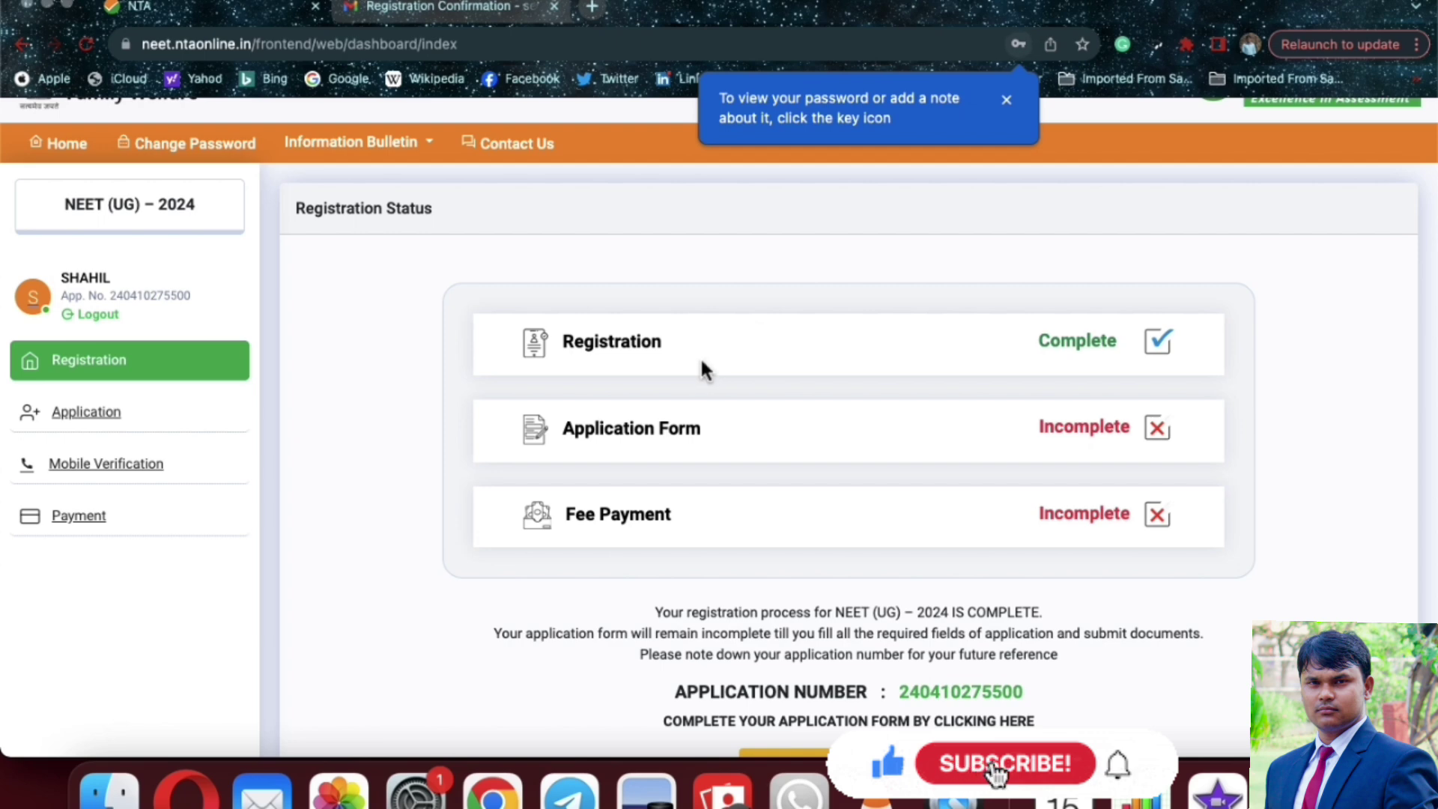
pyautogui.scroll(-5, 1050, 541)
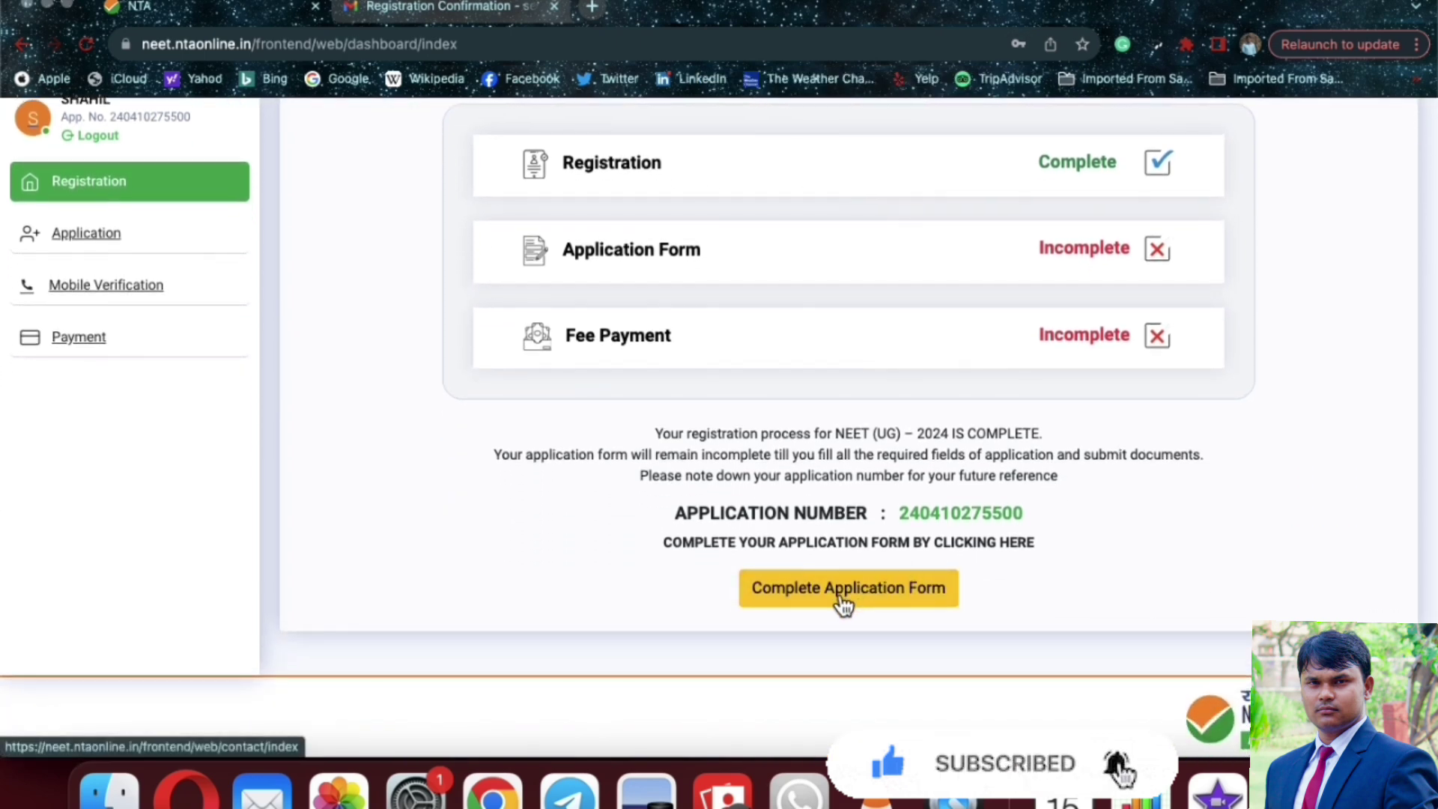
# Step: Open the application form to continue the Contact Details section
pyautogui.click(845, 589)
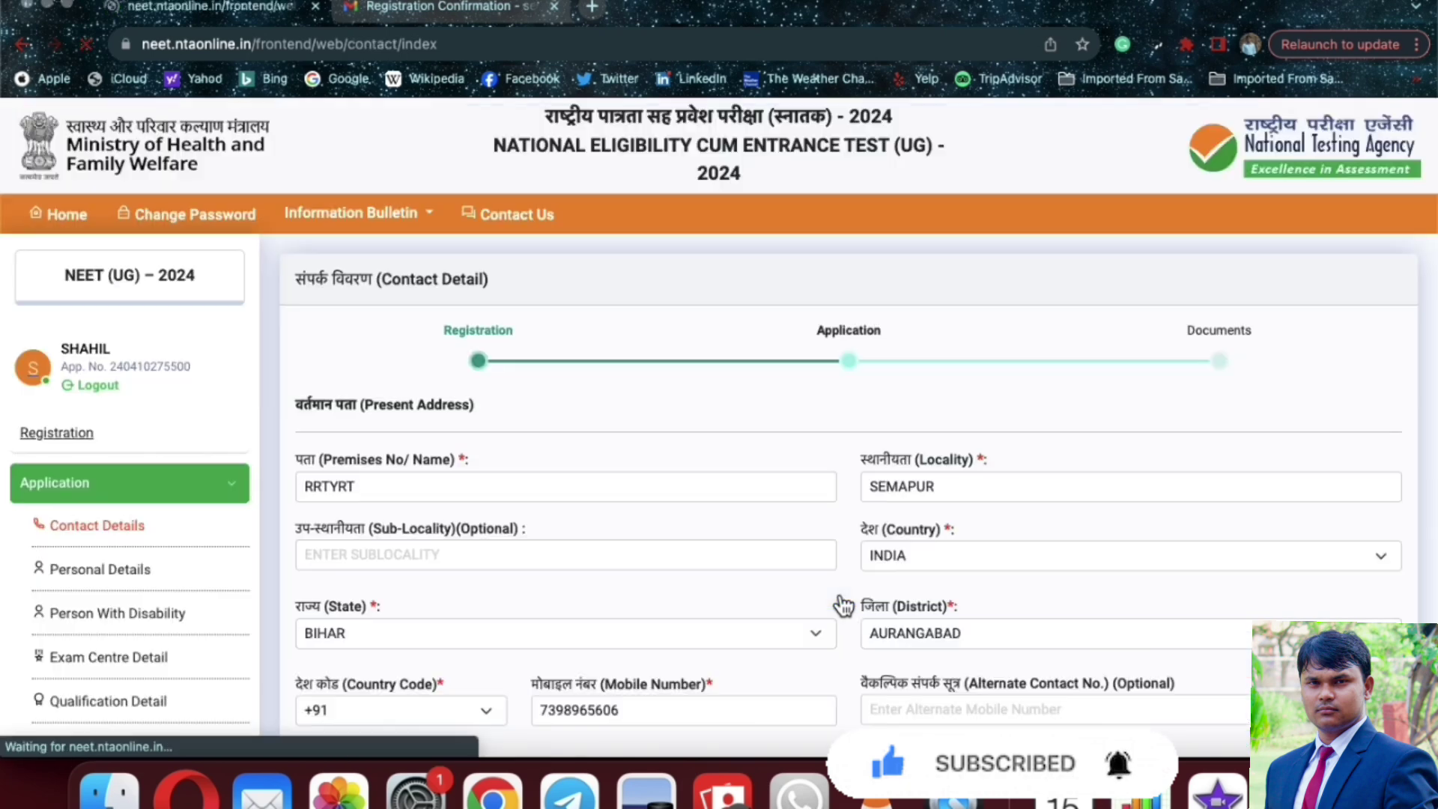
pyautogui.scroll(-3, 839, 604)
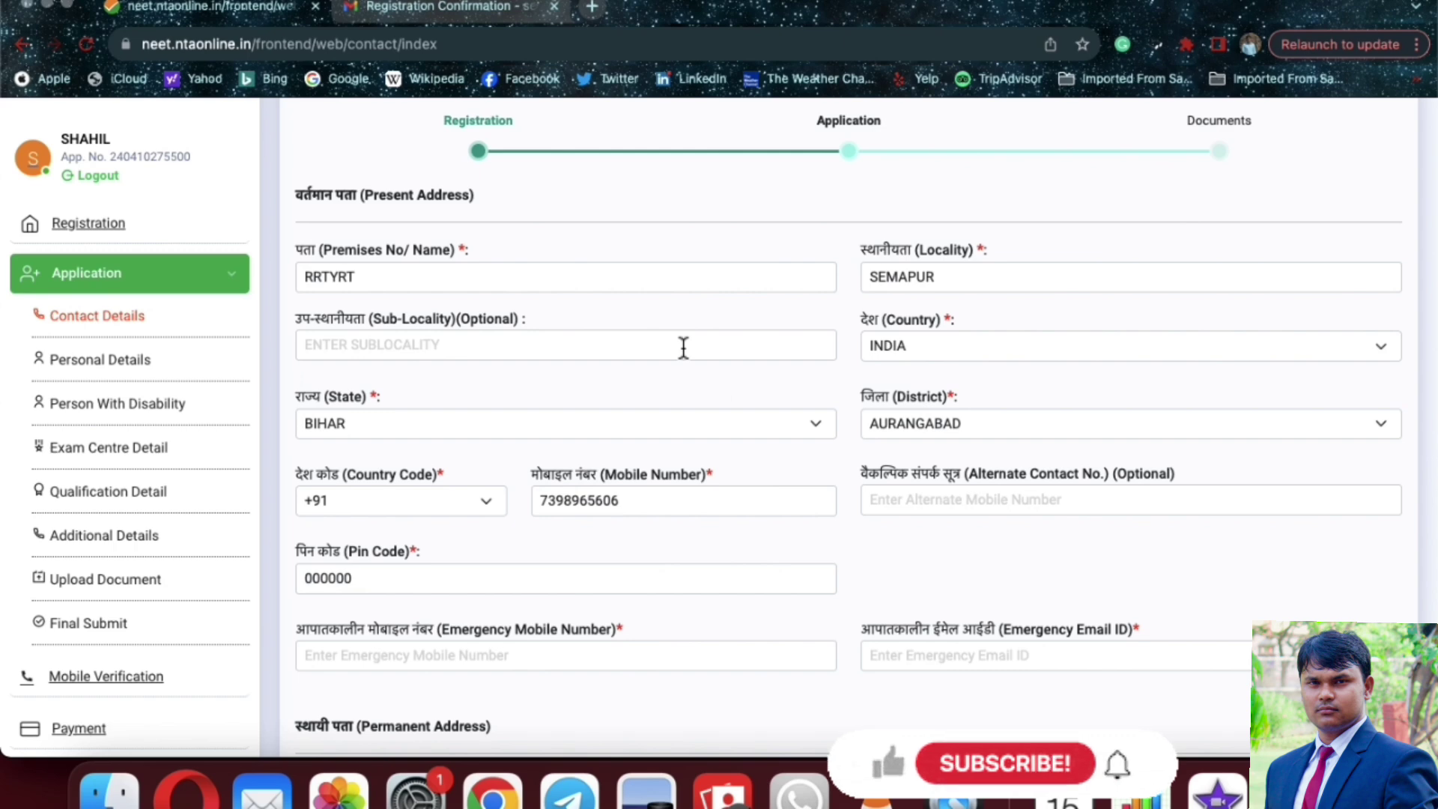
pyautogui.scroll(-5, 683, 349)
pyautogui.scroll(2, 683, 349)
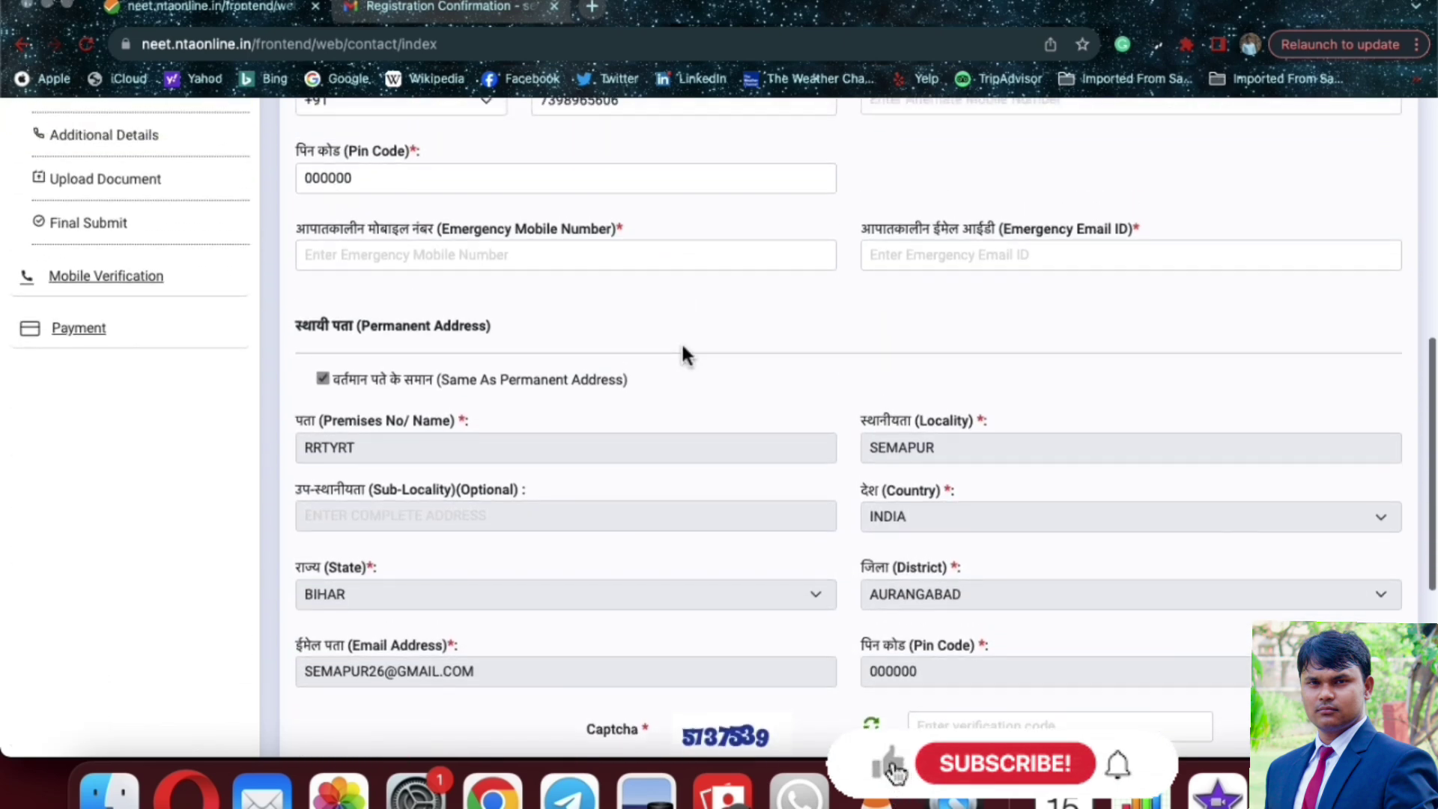
pyautogui.scroll(-6, 683, 353)
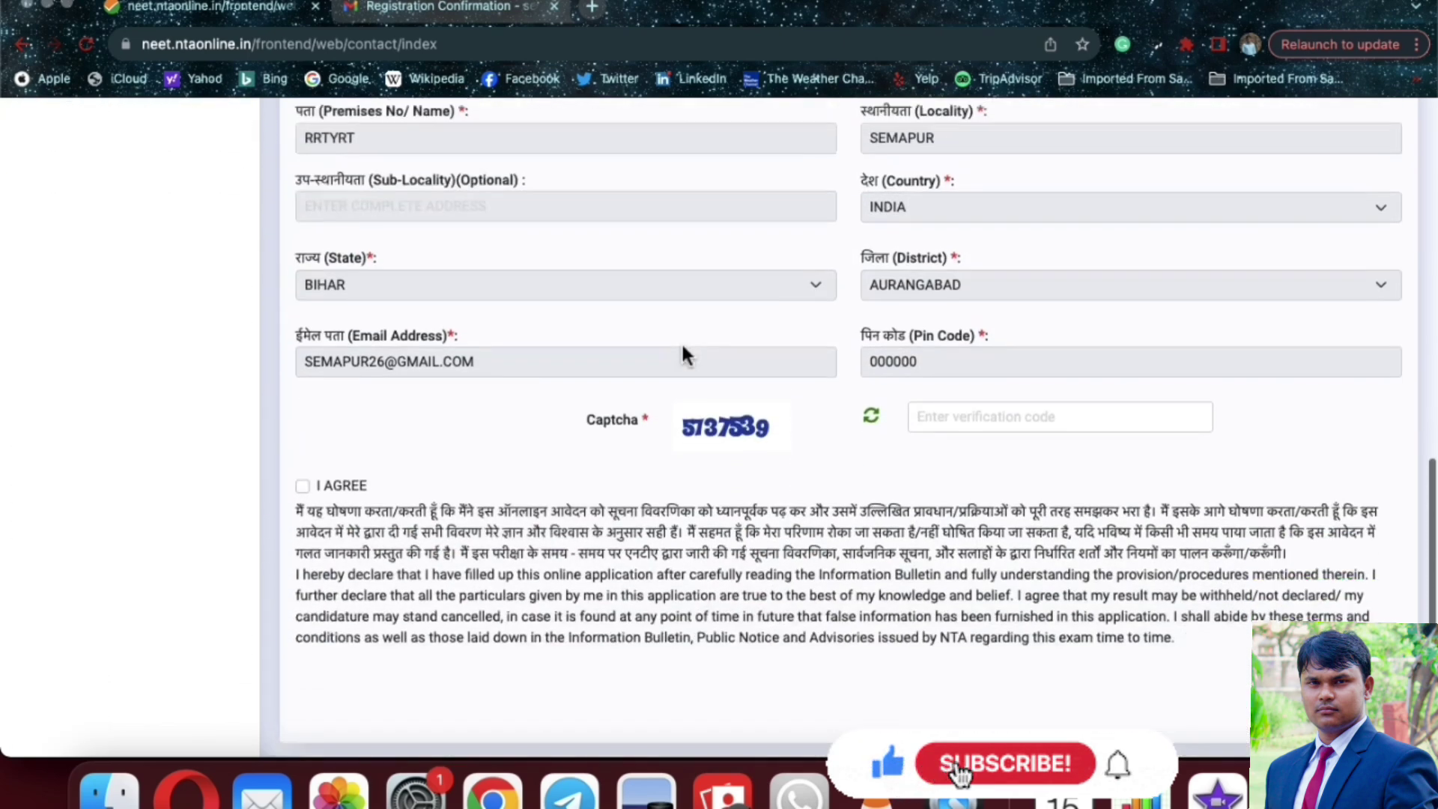
pyautogui.scroll(2, 489, 253)
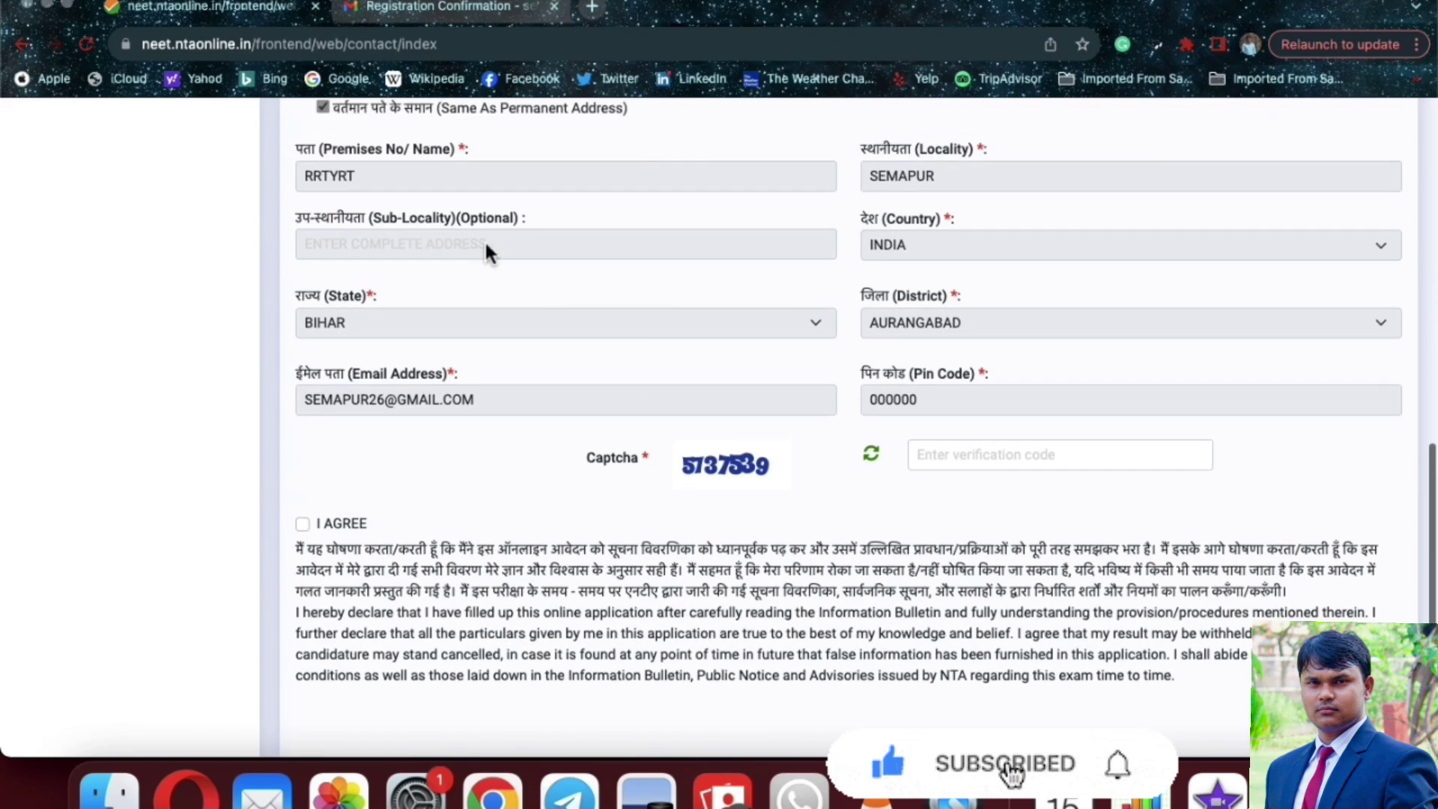
pyautogui.scroll(-2, 484, 250)
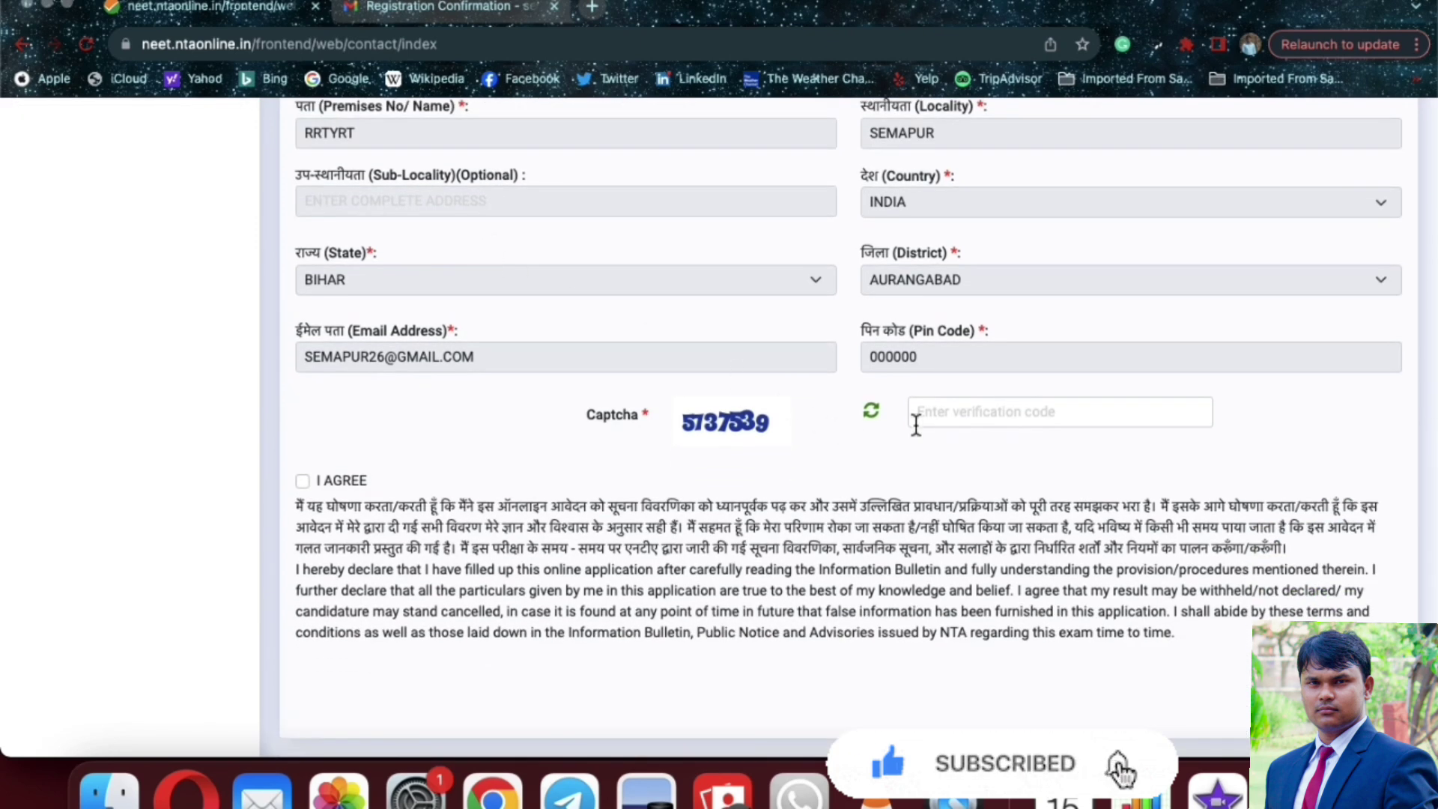
# Step: Enter the captcha code, accept the declaration, and try saving the contact details
pyautogui.click(961, 417)
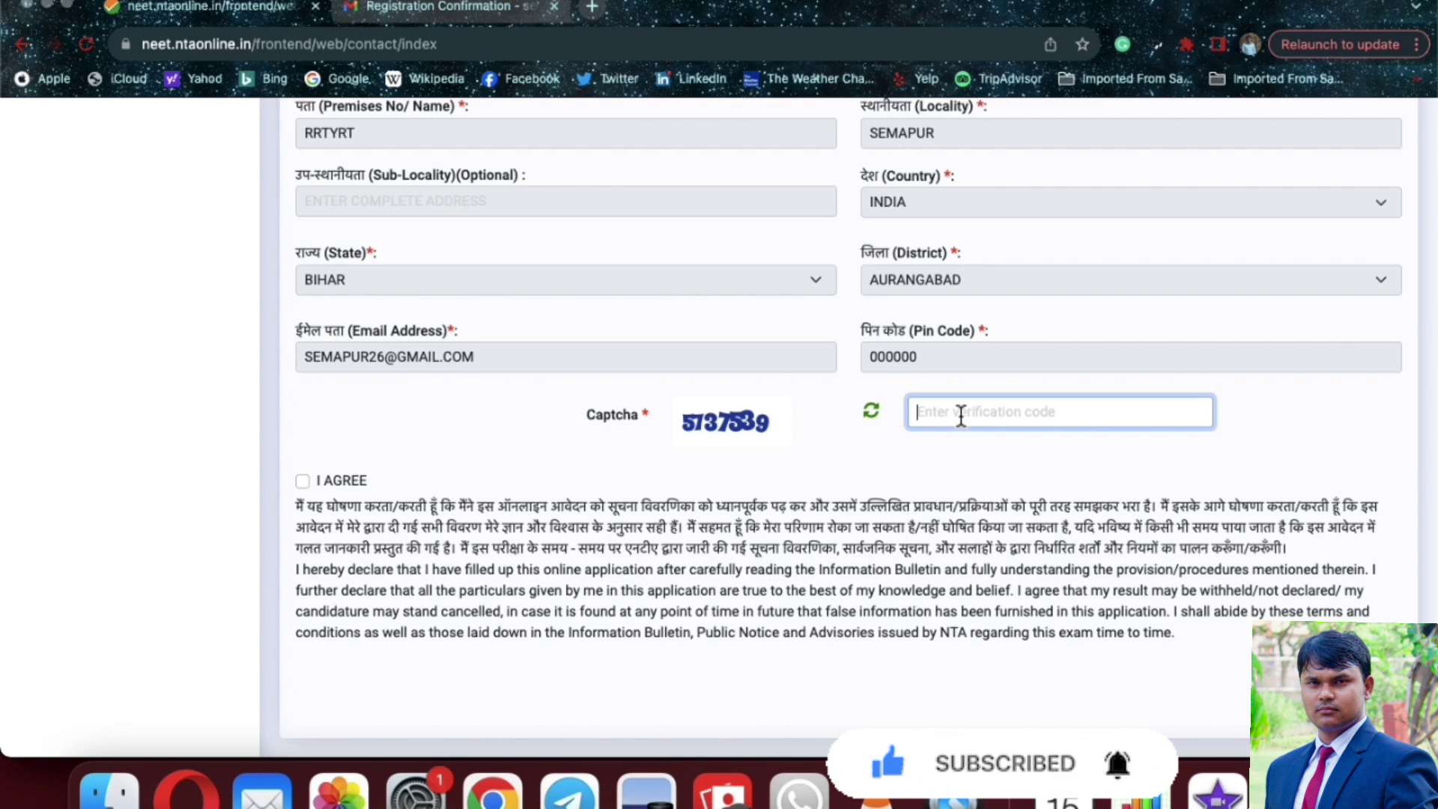
pyautogui.write('5737539')
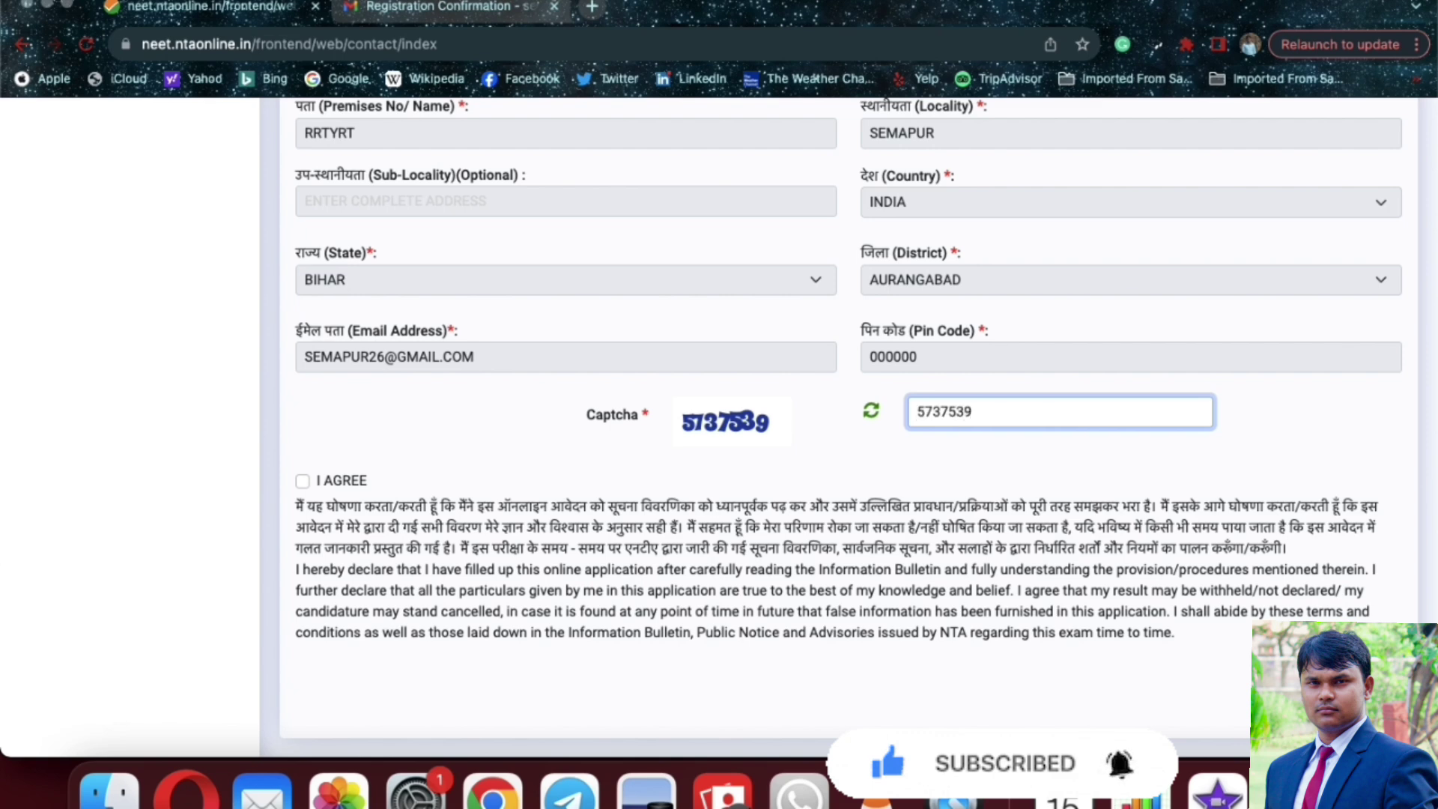
pyautogui.scroll(-1, 962, 408)
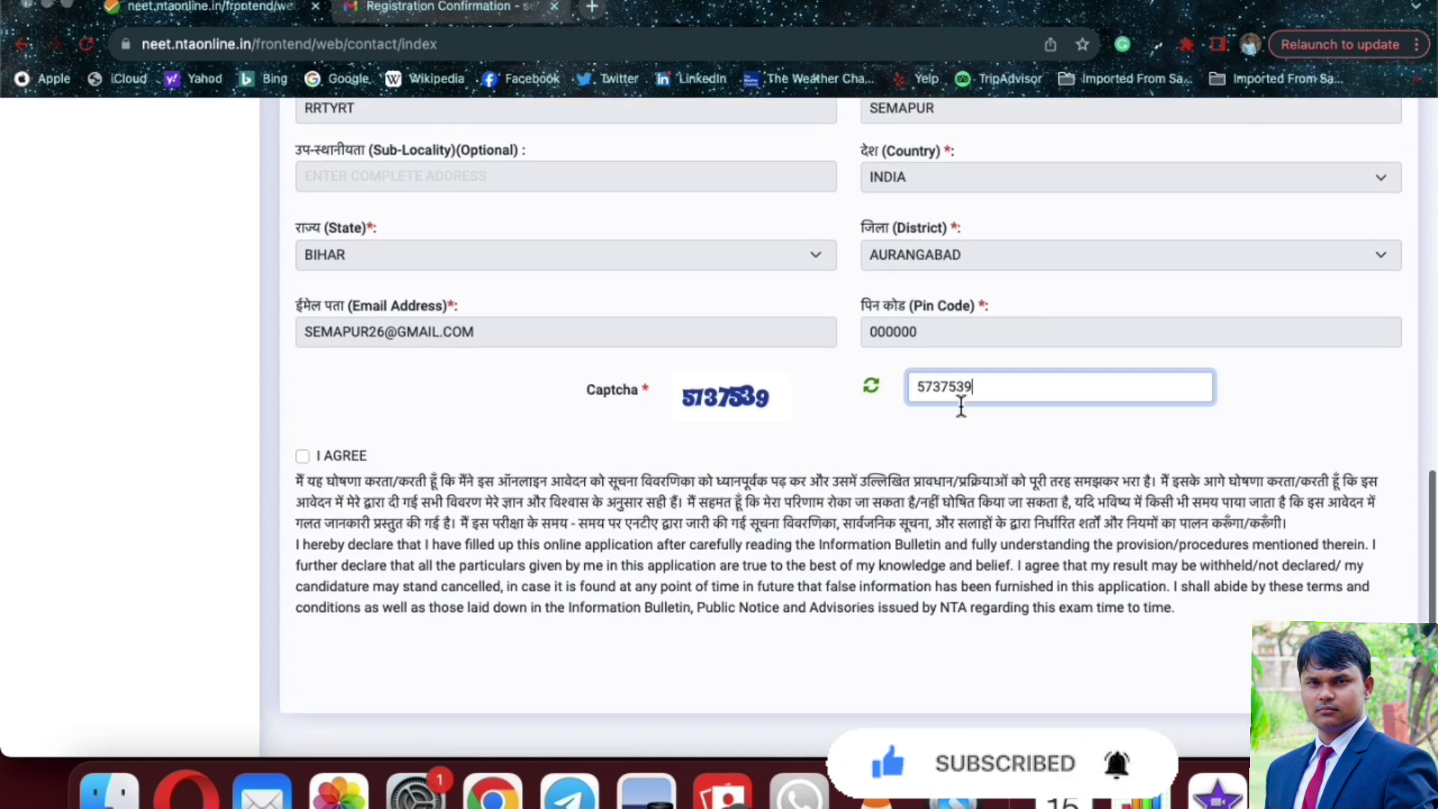
pyautogui.click(303, 456)
pyautogui.scroll(3, 622, 477)
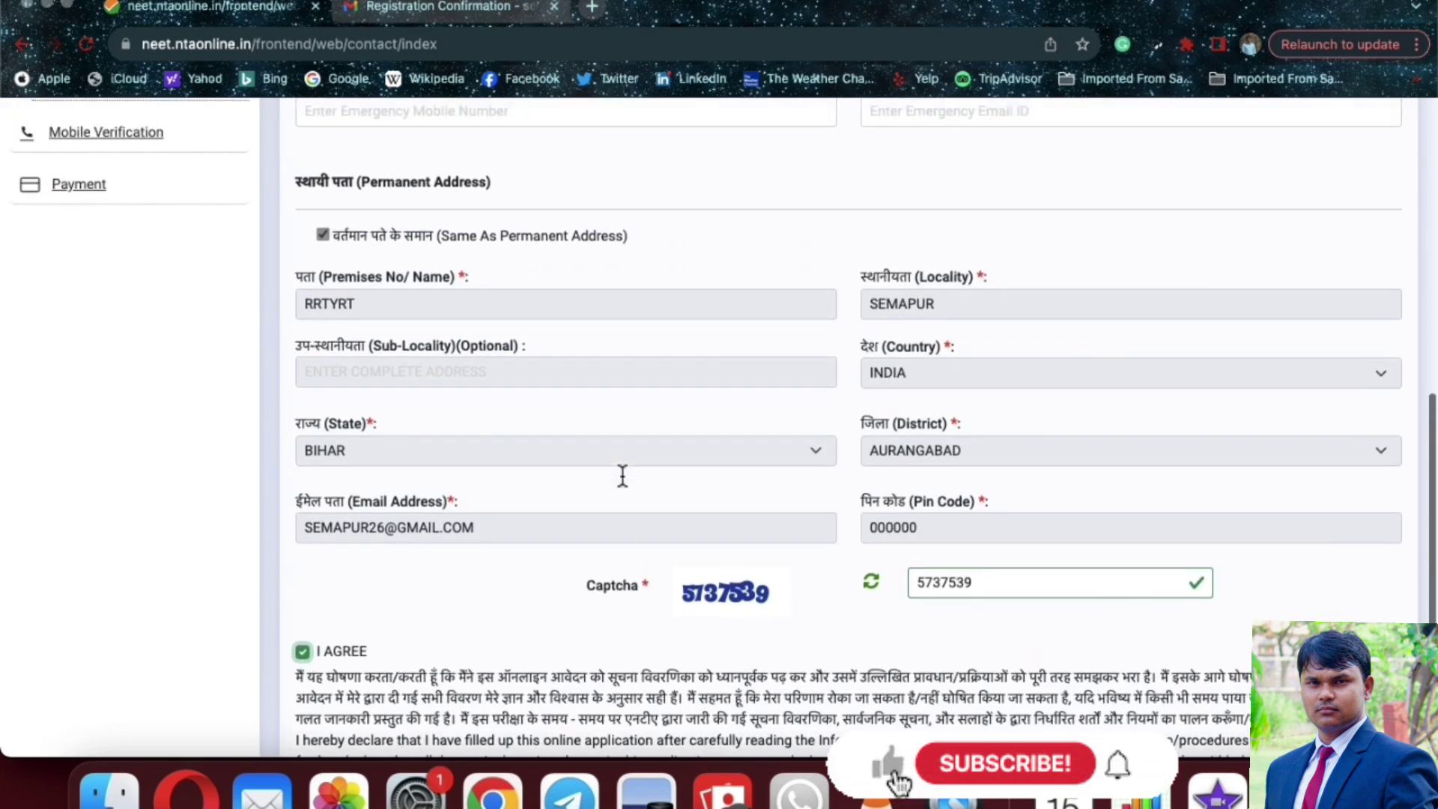
pyautogui.scroll(10, 622, 477)
pyautogui.scroll(-15, 622, 479)
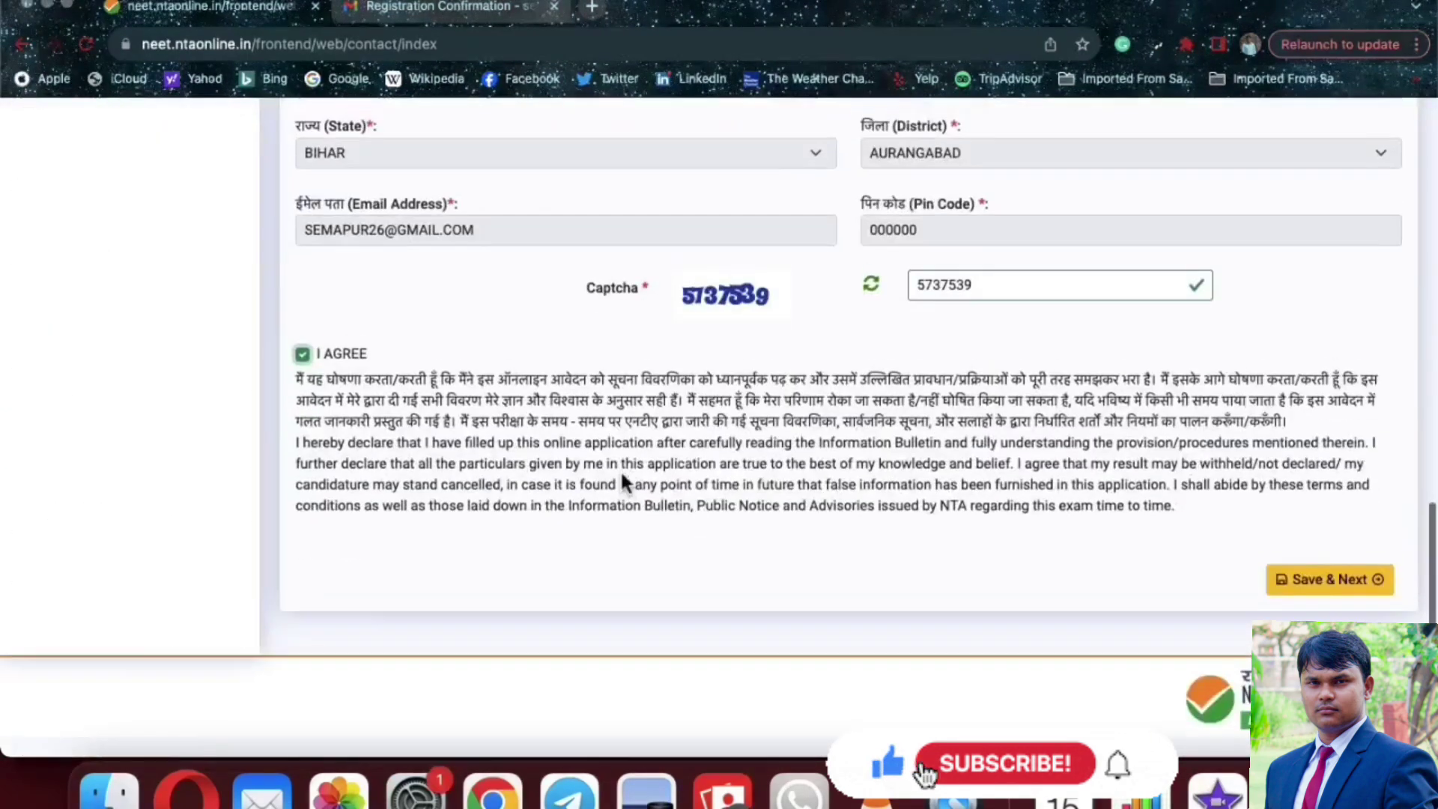
pyautogui.scroll(1, 622, 475)
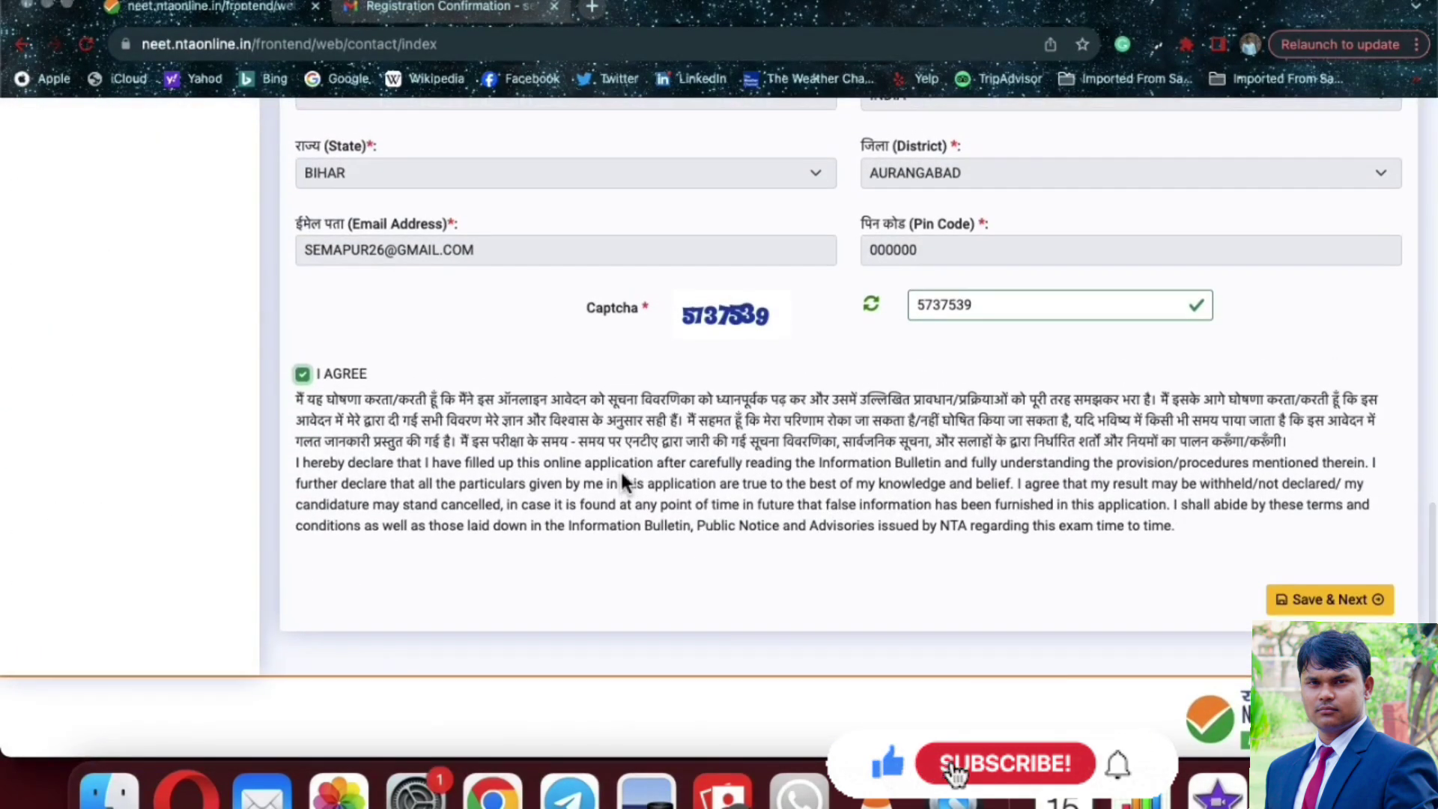
pyautogui.click(1335, 603)
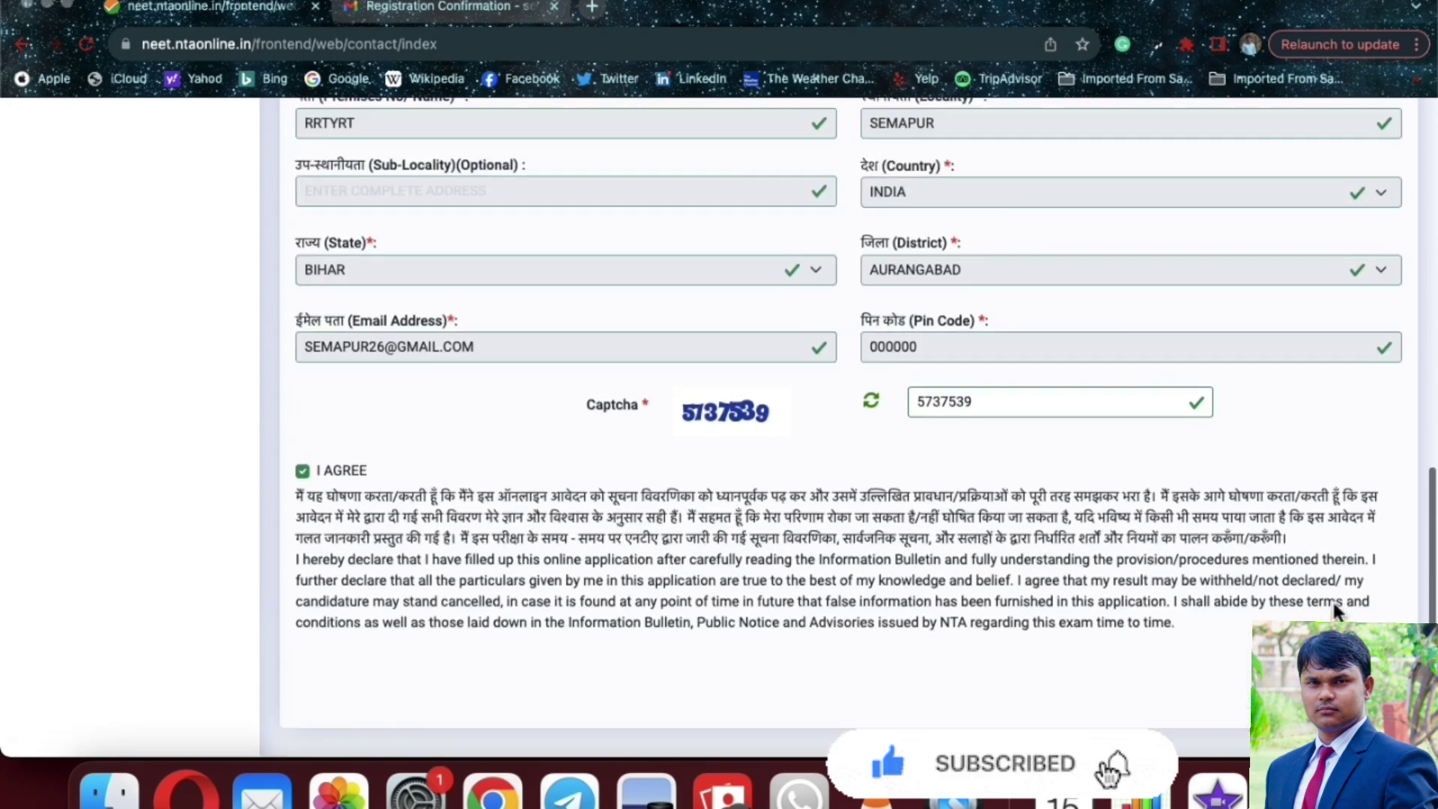
pyautogui.scroll(3, 1332, 599)
pyautogui.scroll(4, 1332, 599)
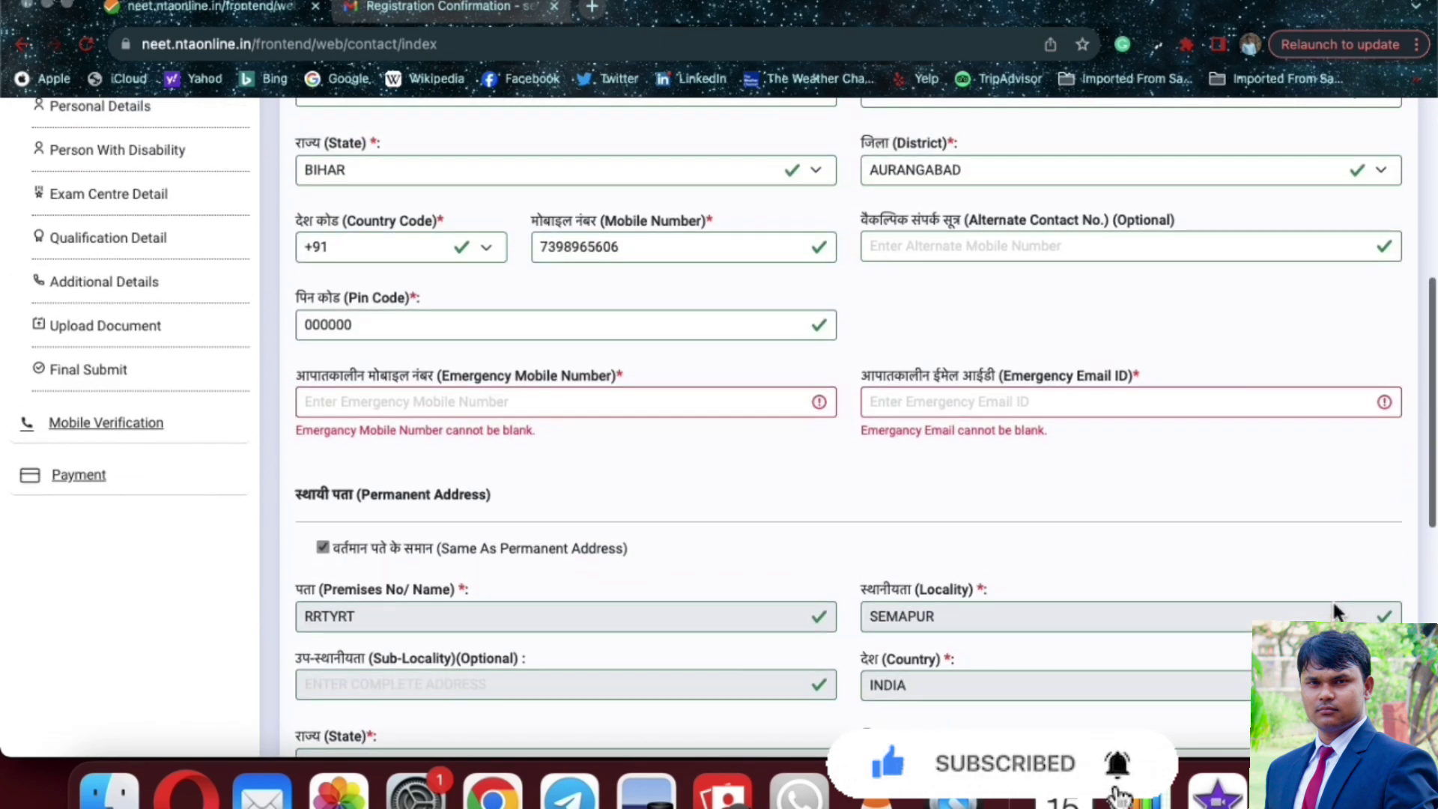
# Step: Fill in the emergency mobile number and emergency e-mail ID so both validate
pyautogui.click(368, 409)
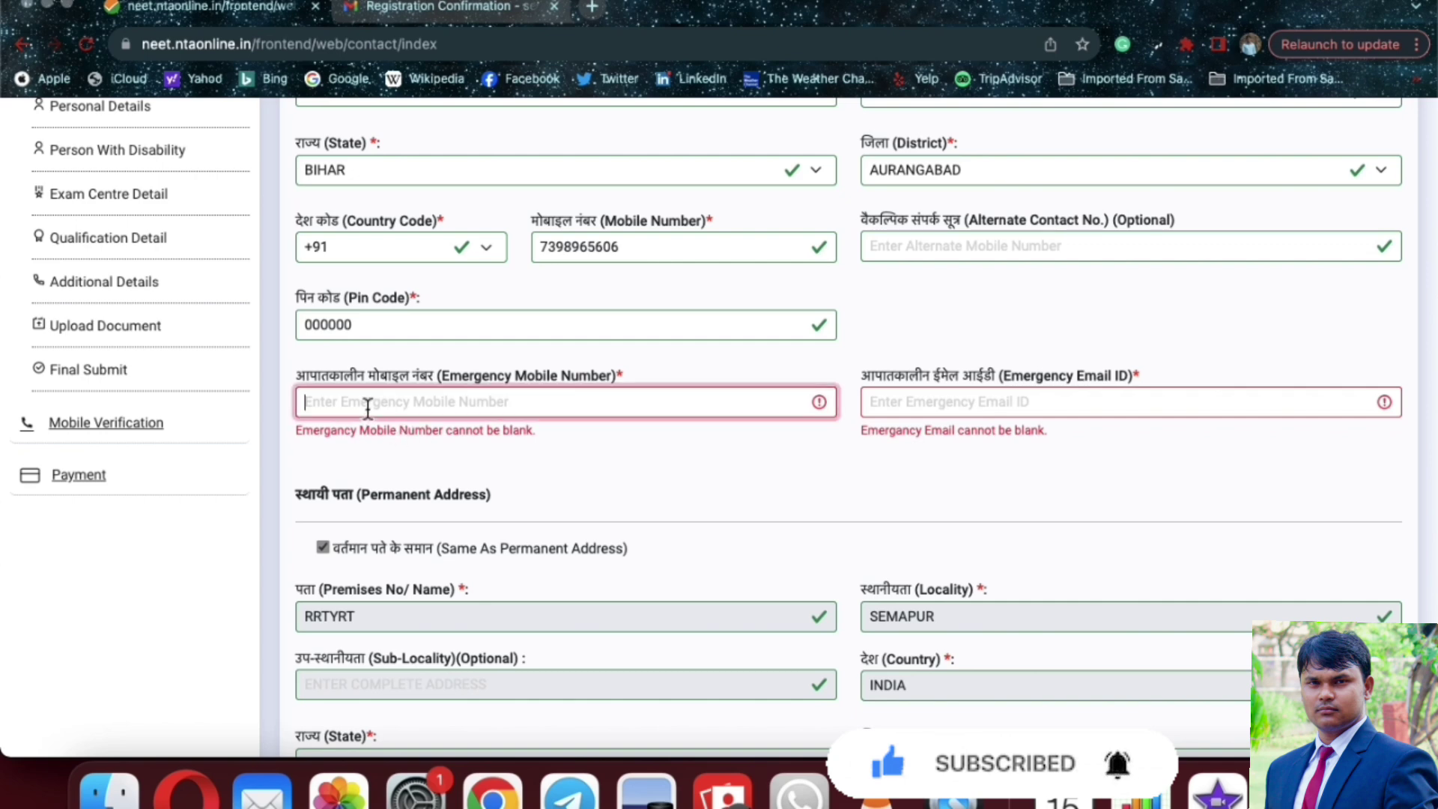
pyautogui.scroll(1, 368, 408)
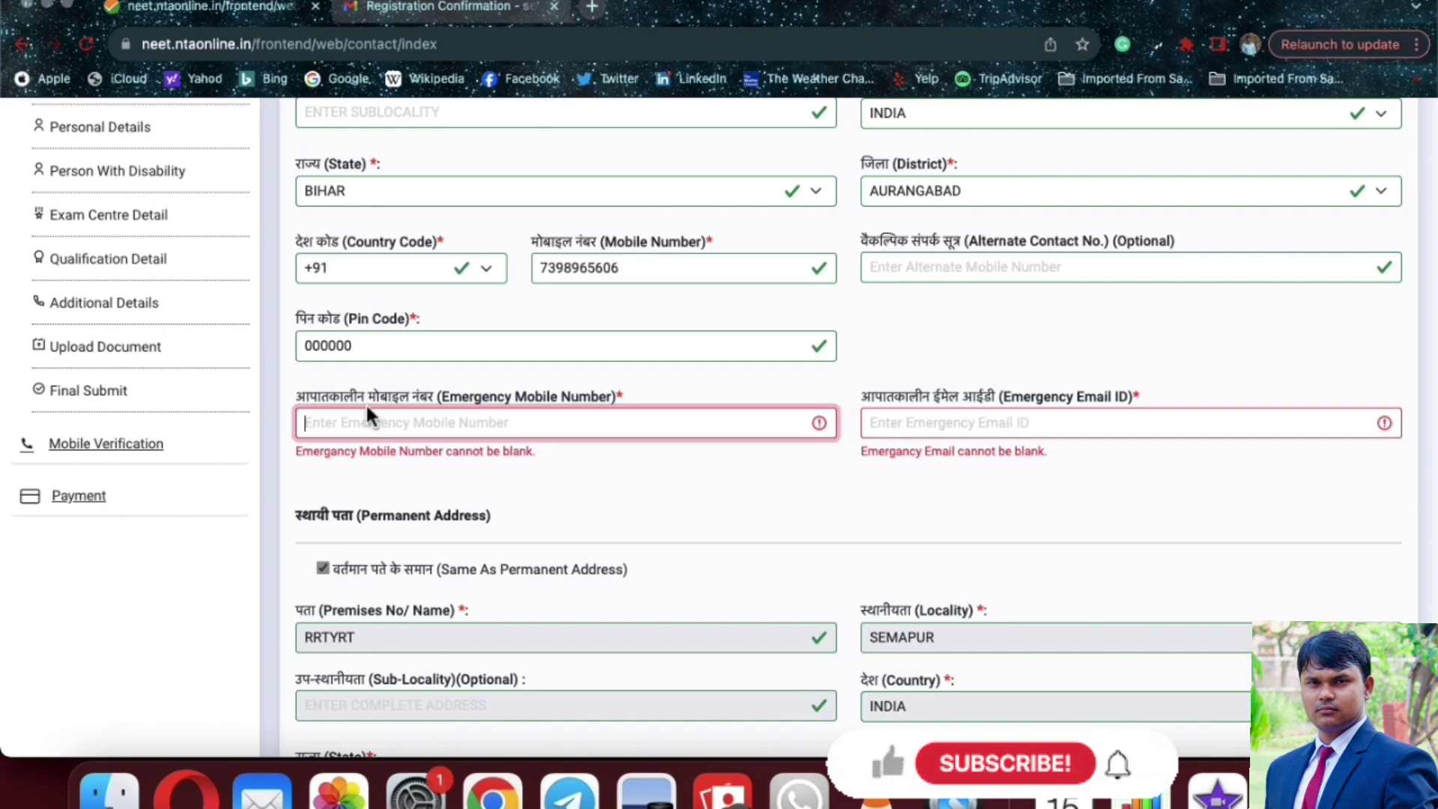
pyautogui.scroll(1, 367, 410)
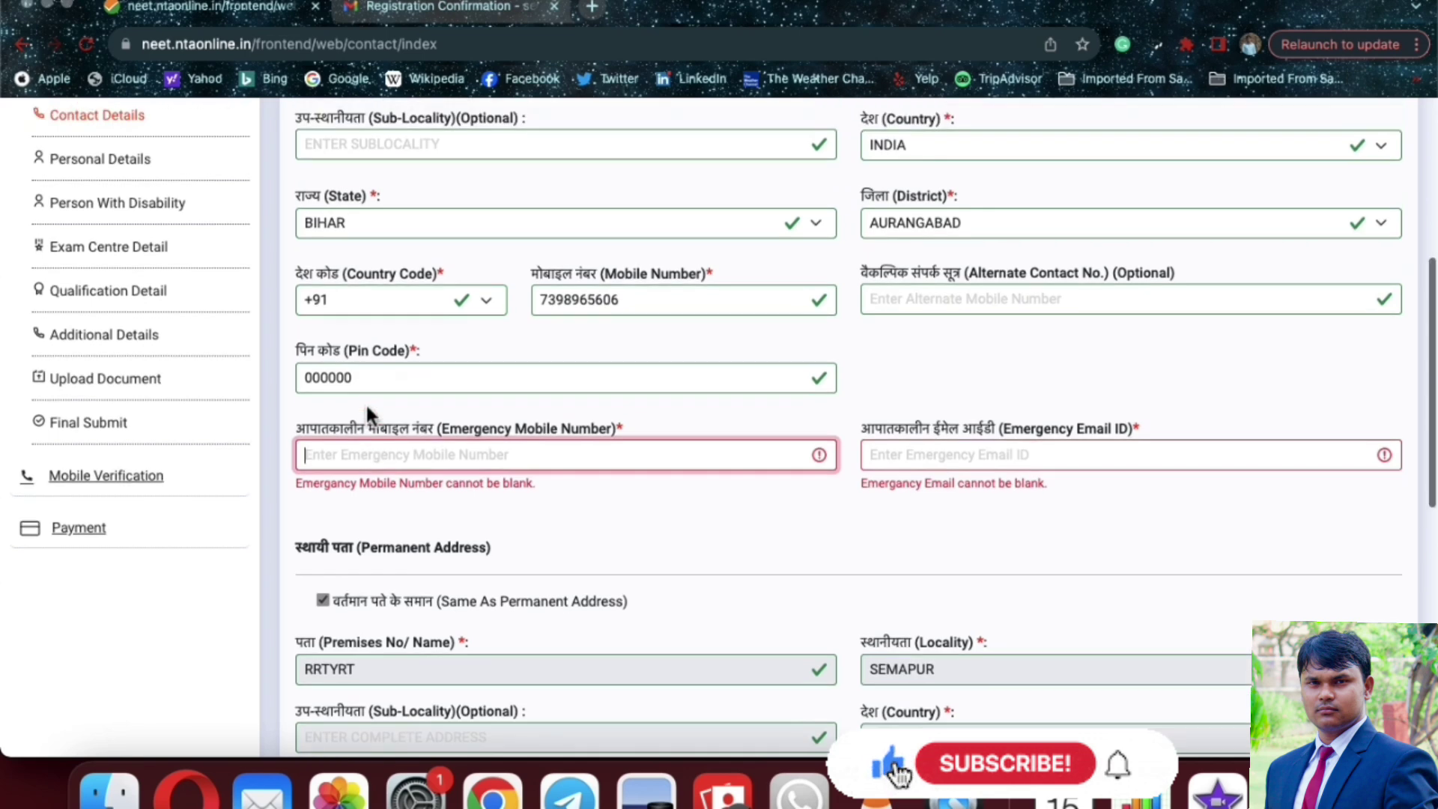
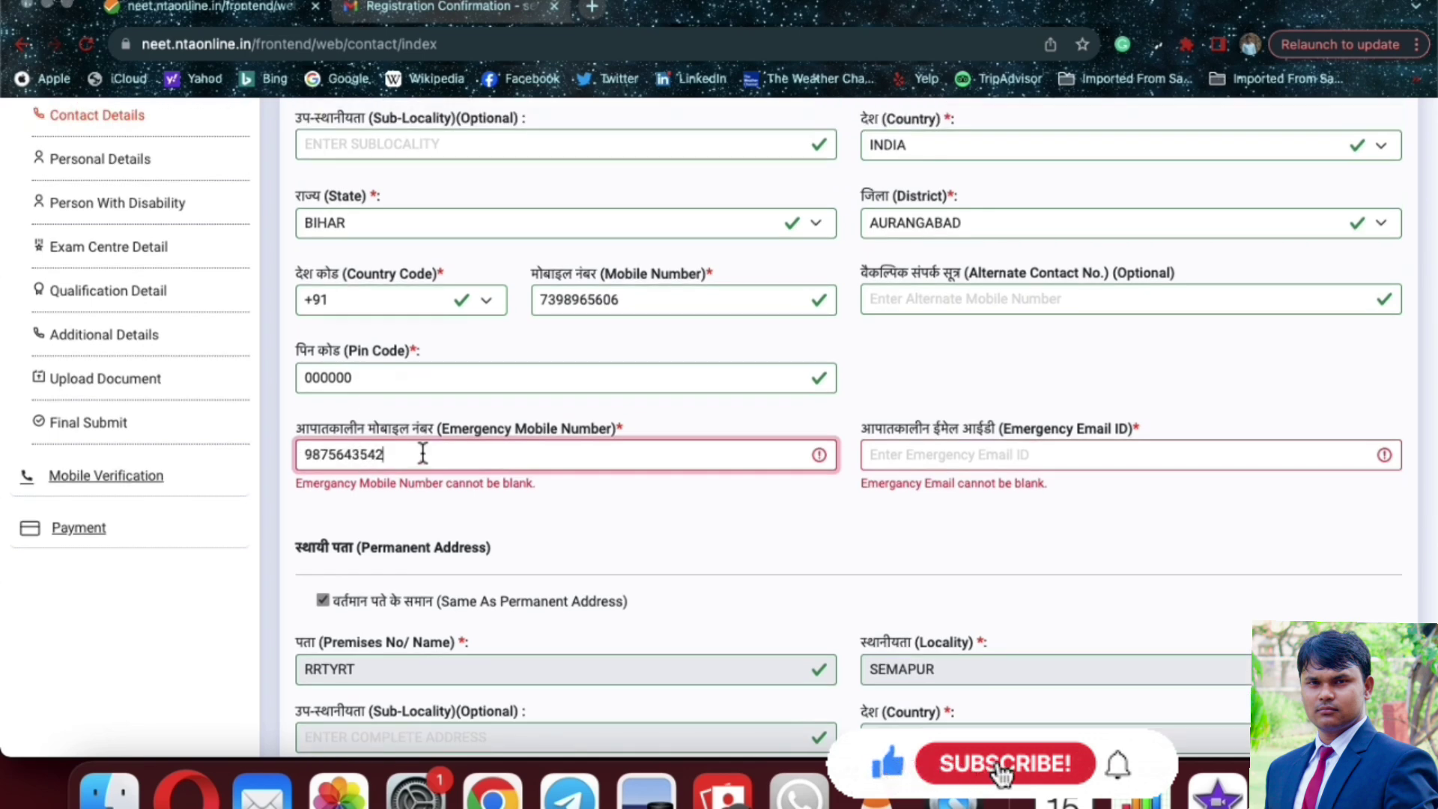
pyautogui.click(942, 461)
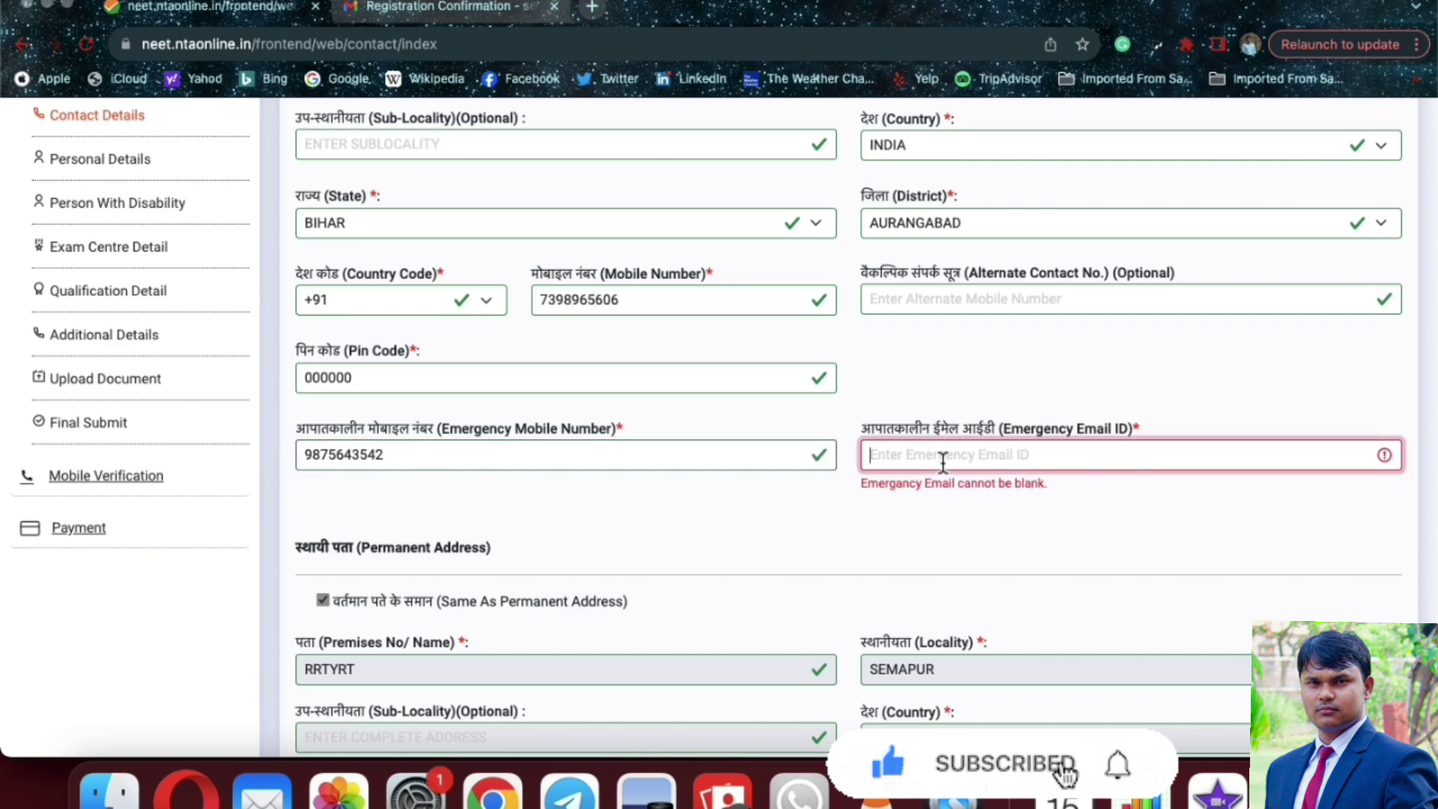
pyautogui.scroll(-2, 974, 468)
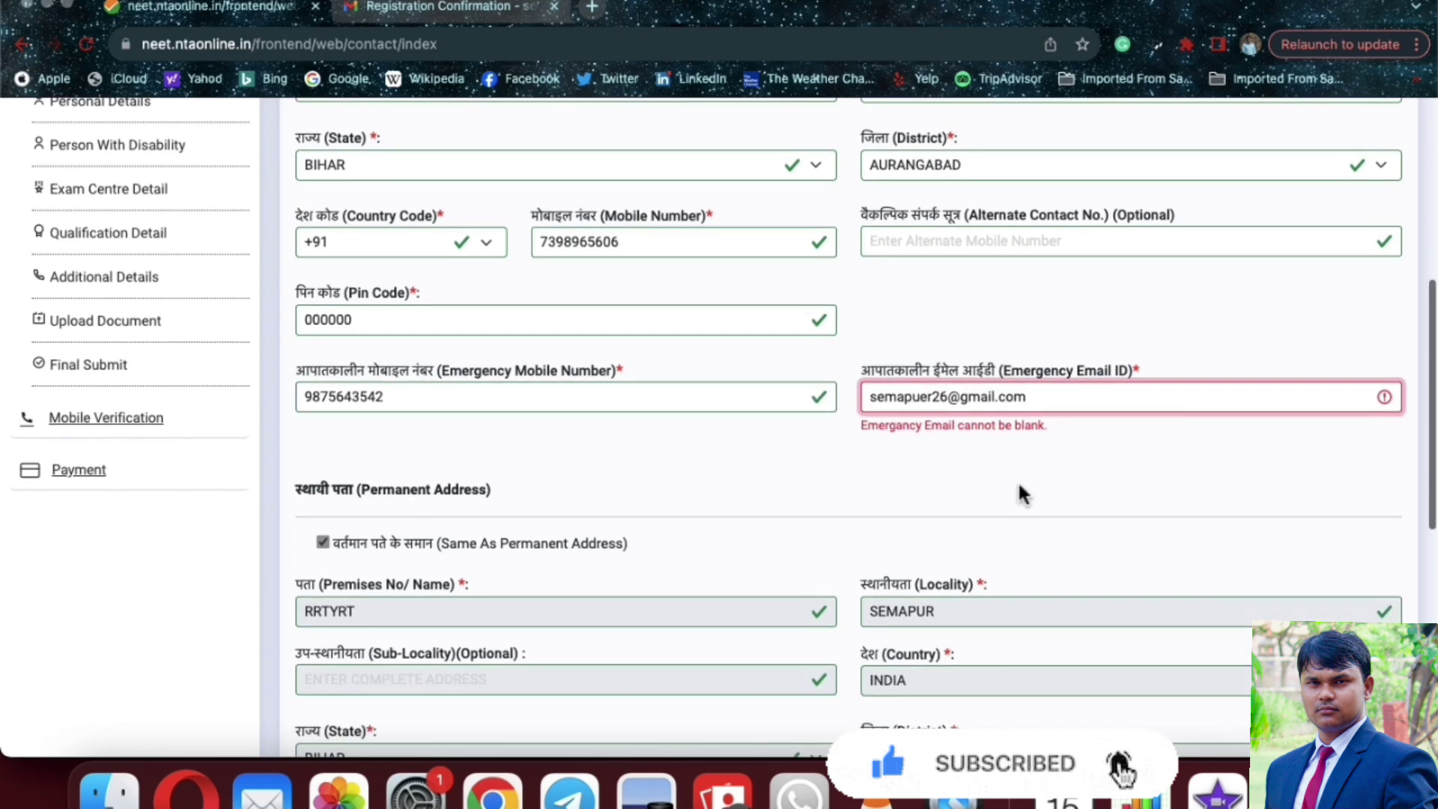
pyautogui.click(1235, 466)
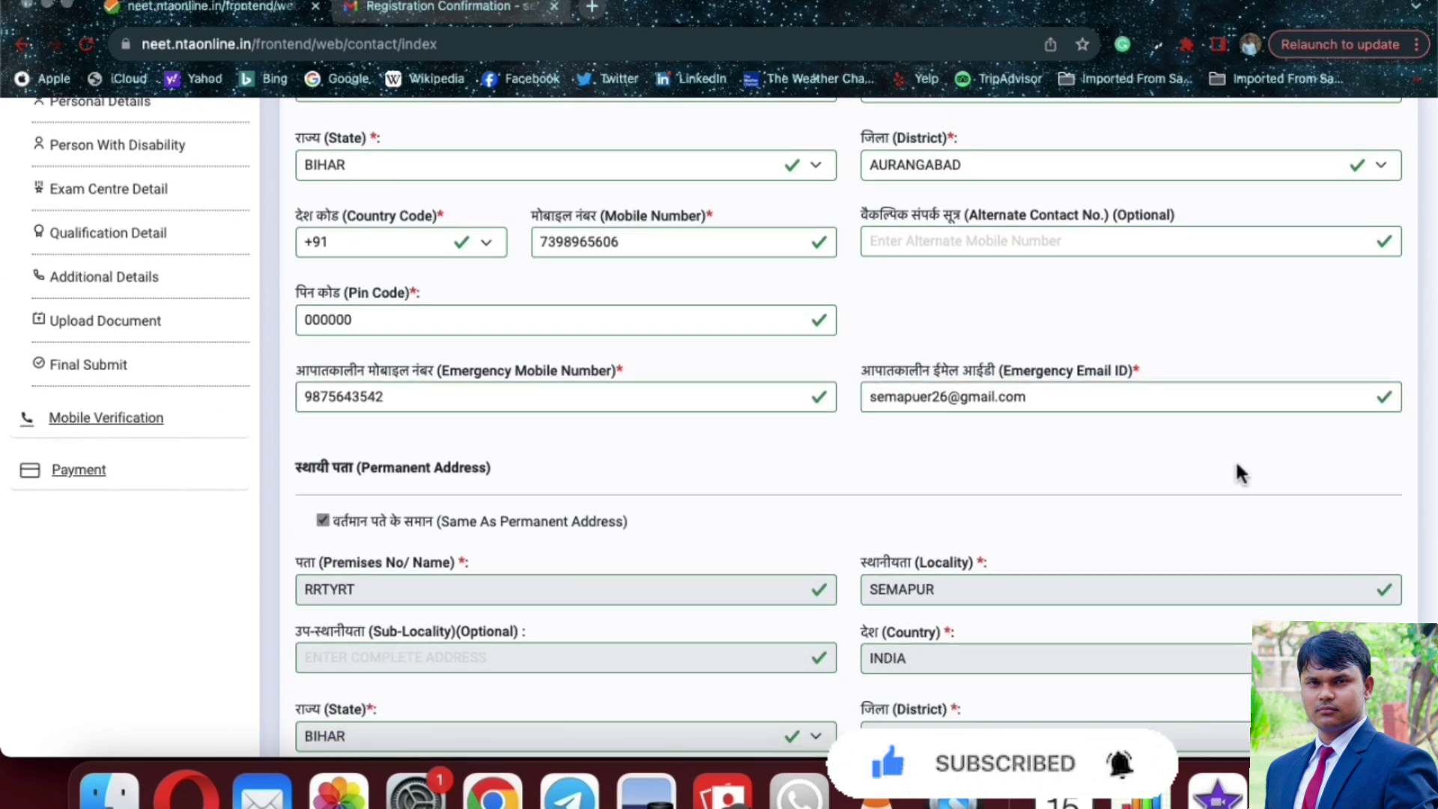
pyautogui.scroll(-1, 1237, 464)
pyautogui.scroll(-15, 1238, 465)
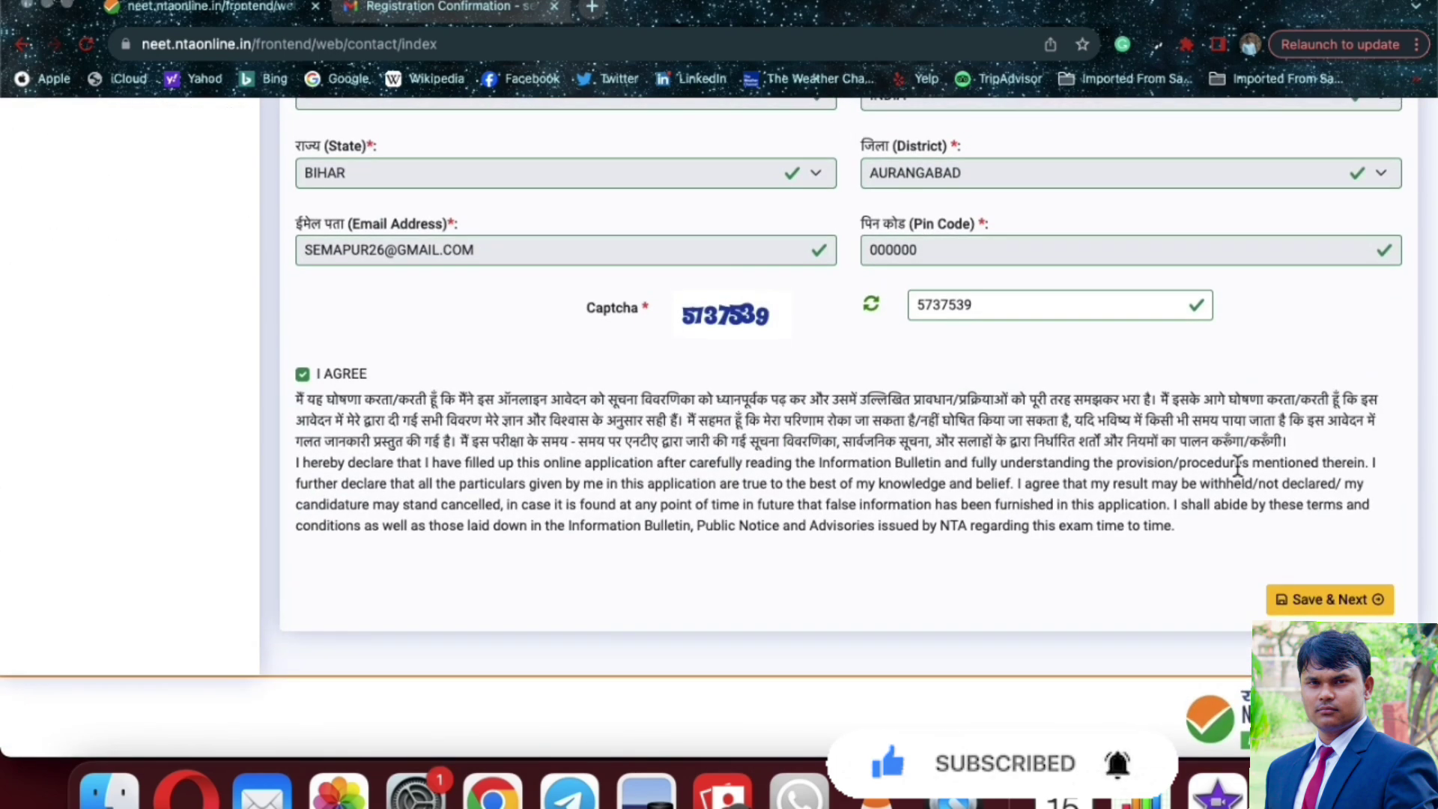
# Step: Save the contact details and confirm the saved message
pyautogui.click(1348, 601)
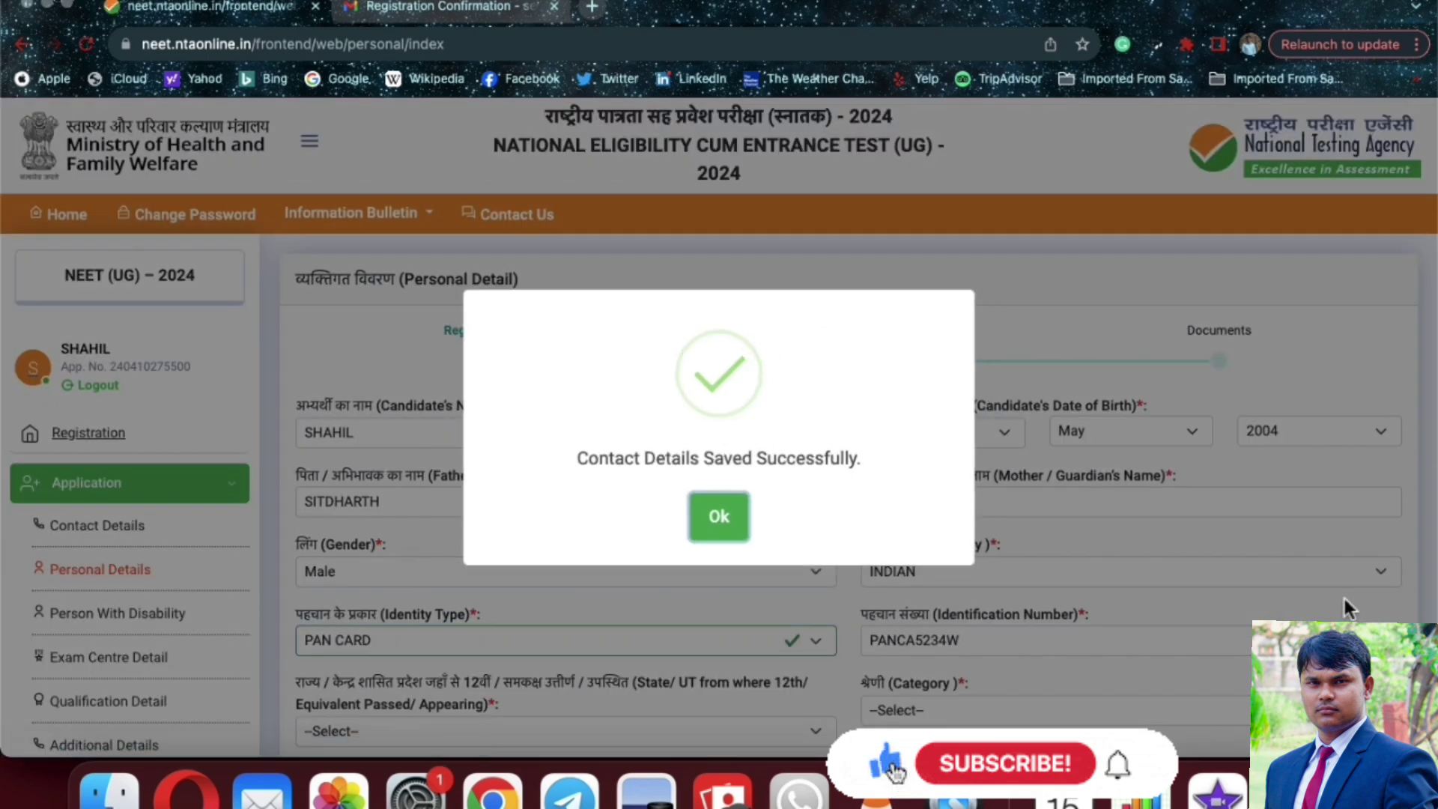
pyautogui.click(719, 516)
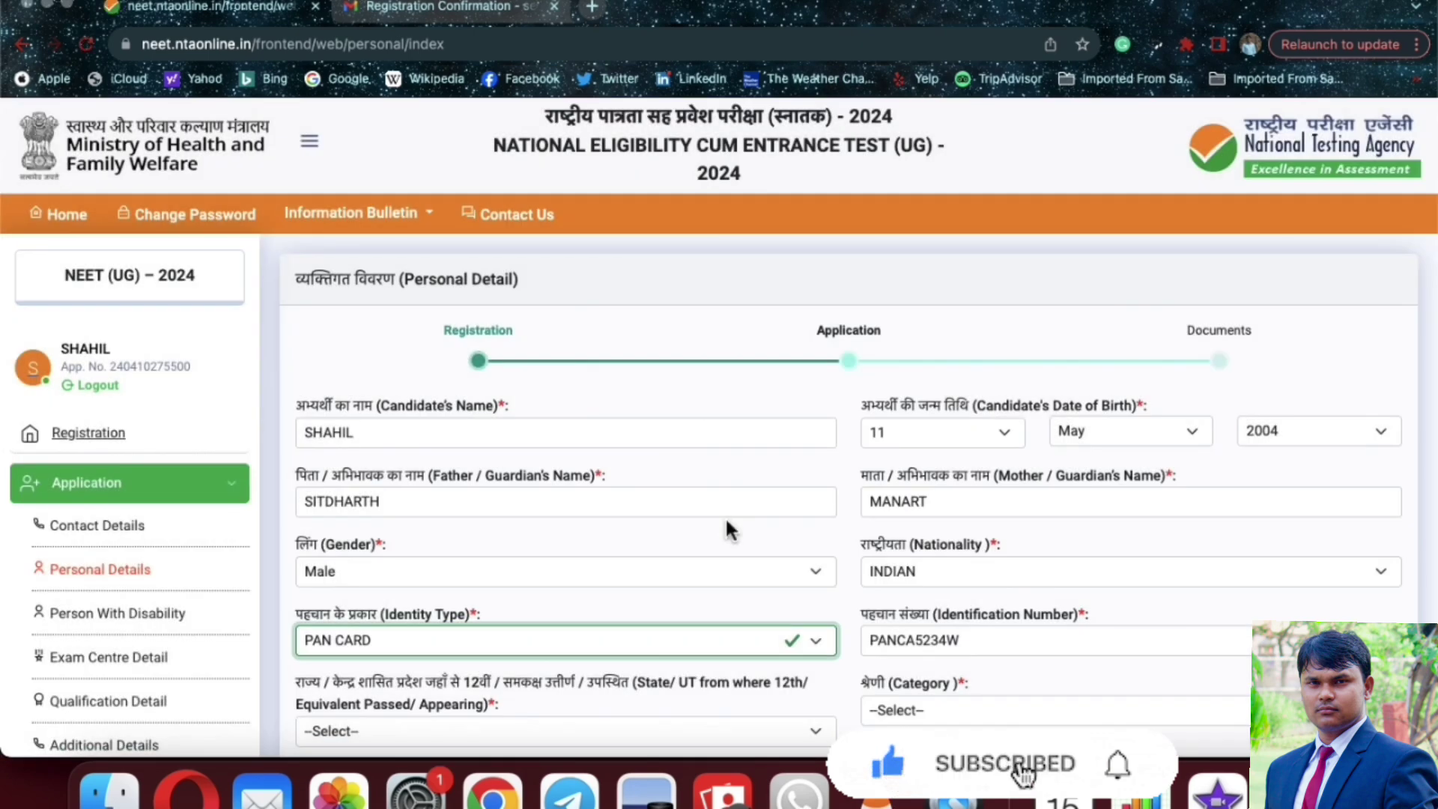
pyautogui.scroll(-3, 726, 523)
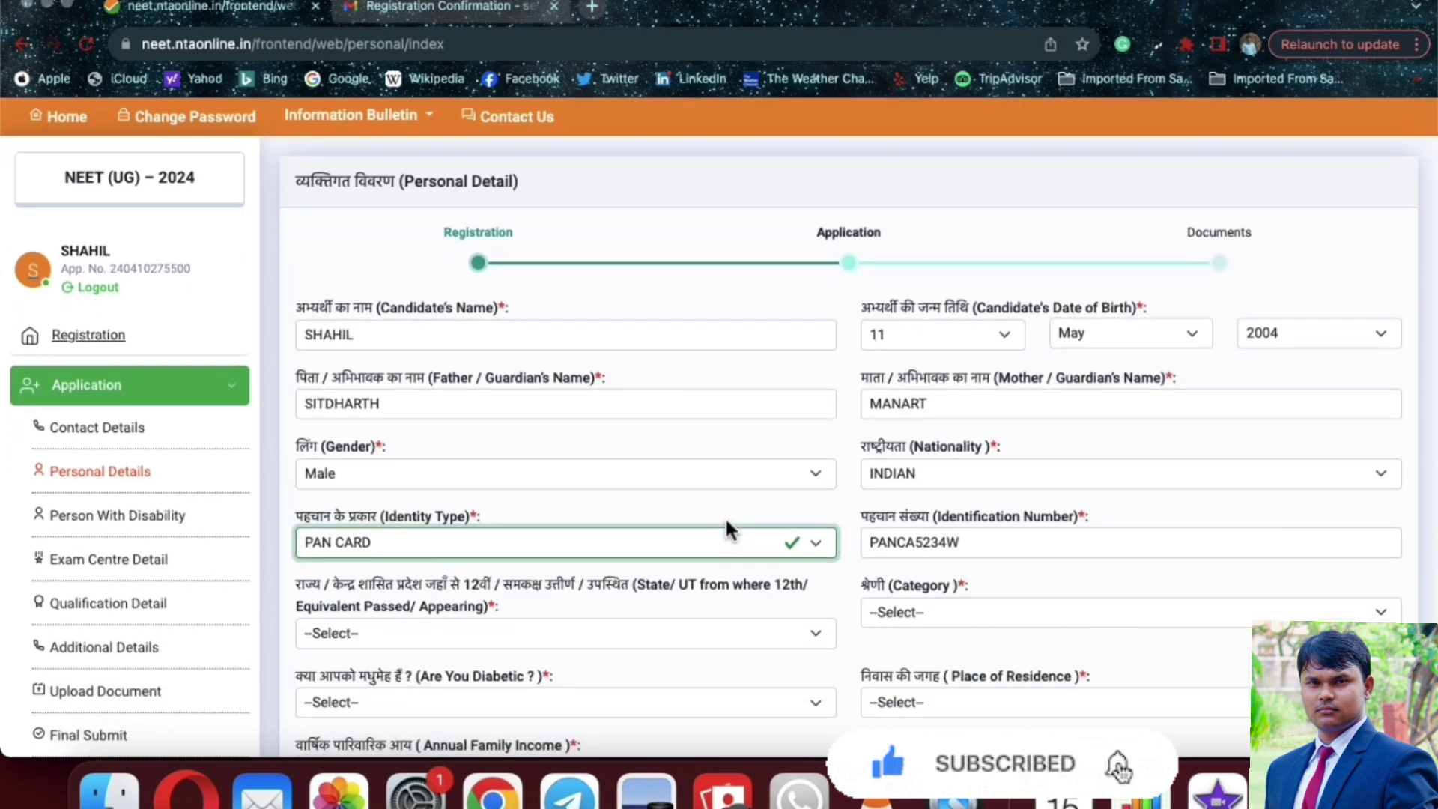
pyautogui.scroll(-10, 726, 520)
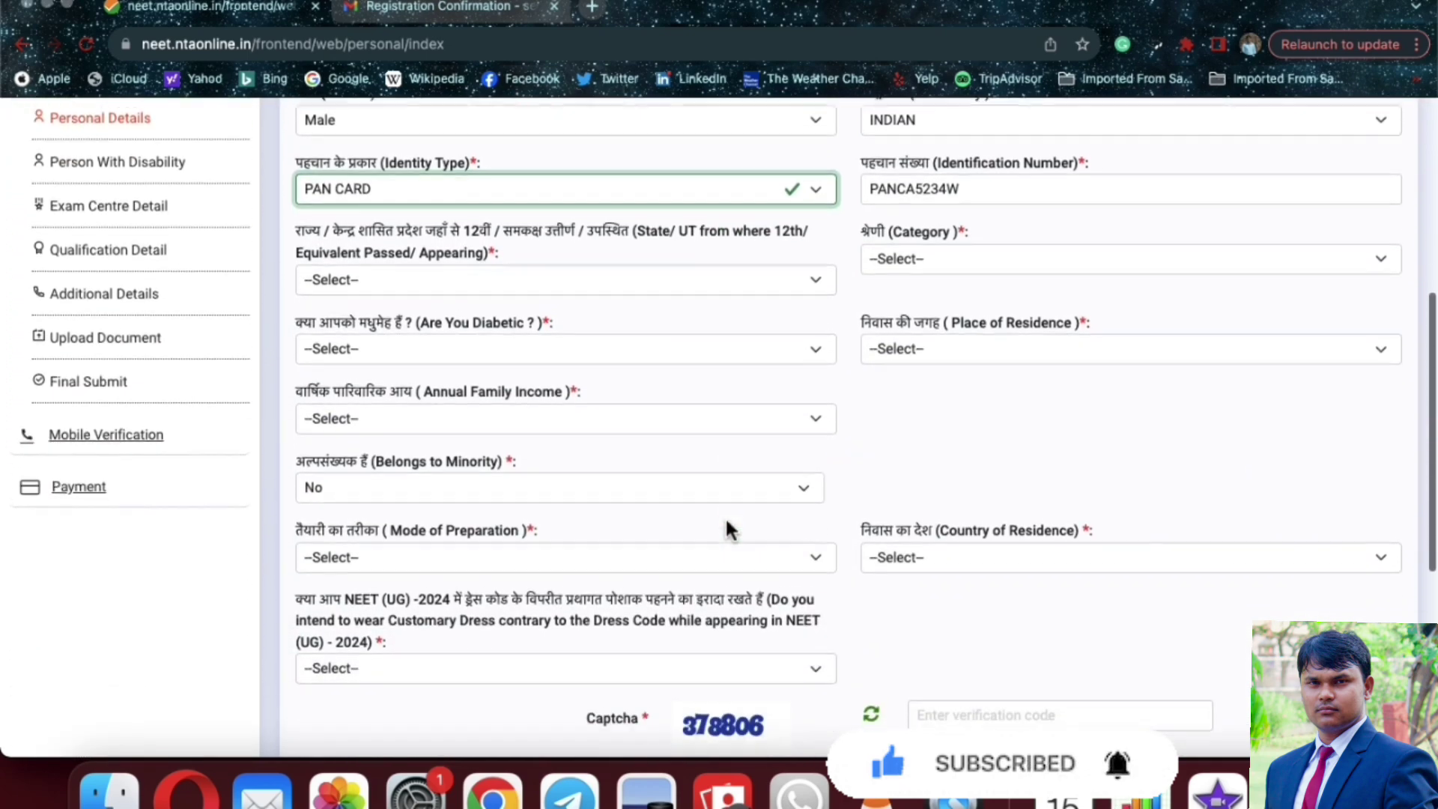
pyautogui.scroll(-5, 727, 521)
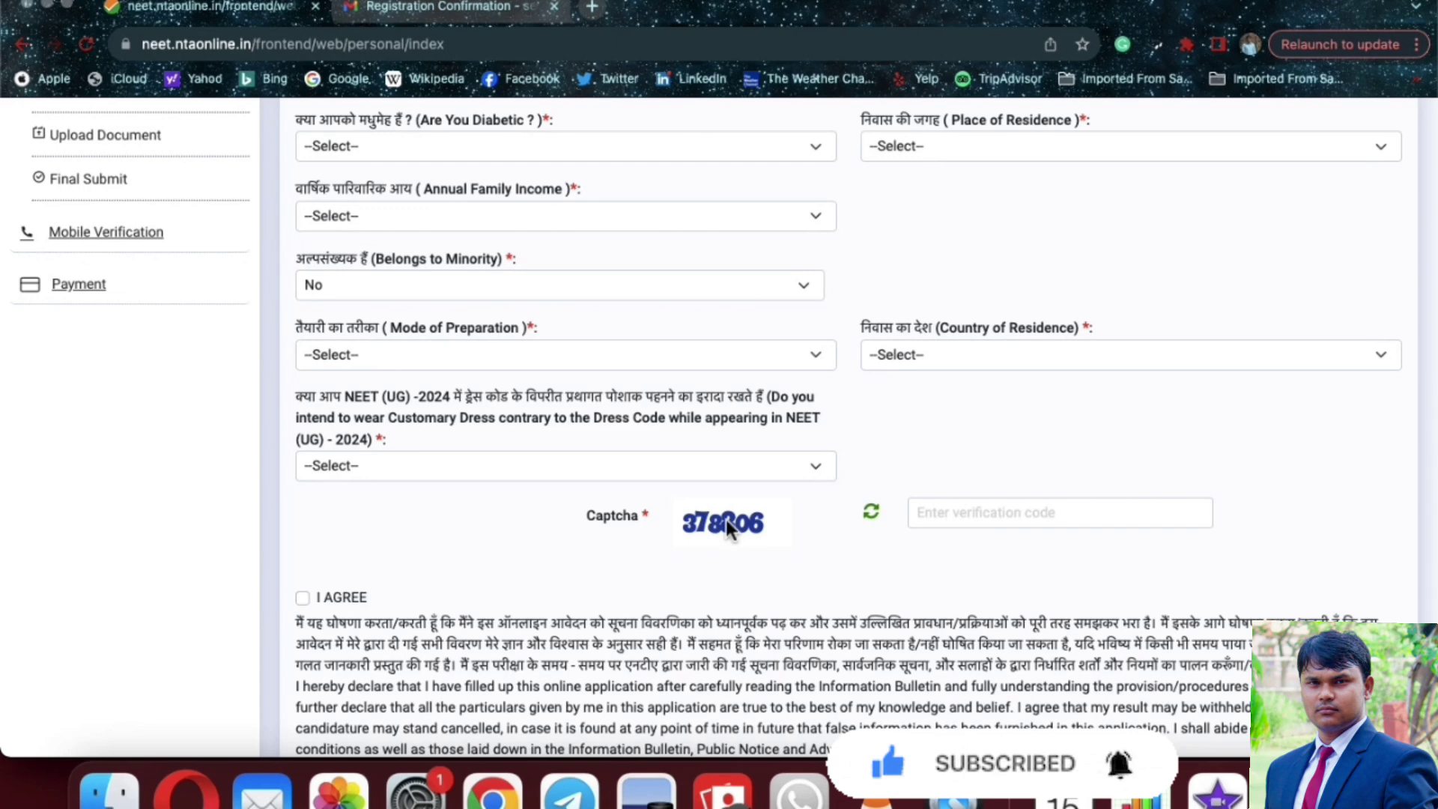
pyautogui.scroll(9, 726, 519)
# Step: Set the 12th-passed state to BIHAR and category to OBC-(NCL) As Per Central List
pyautogui.click(529, 407)
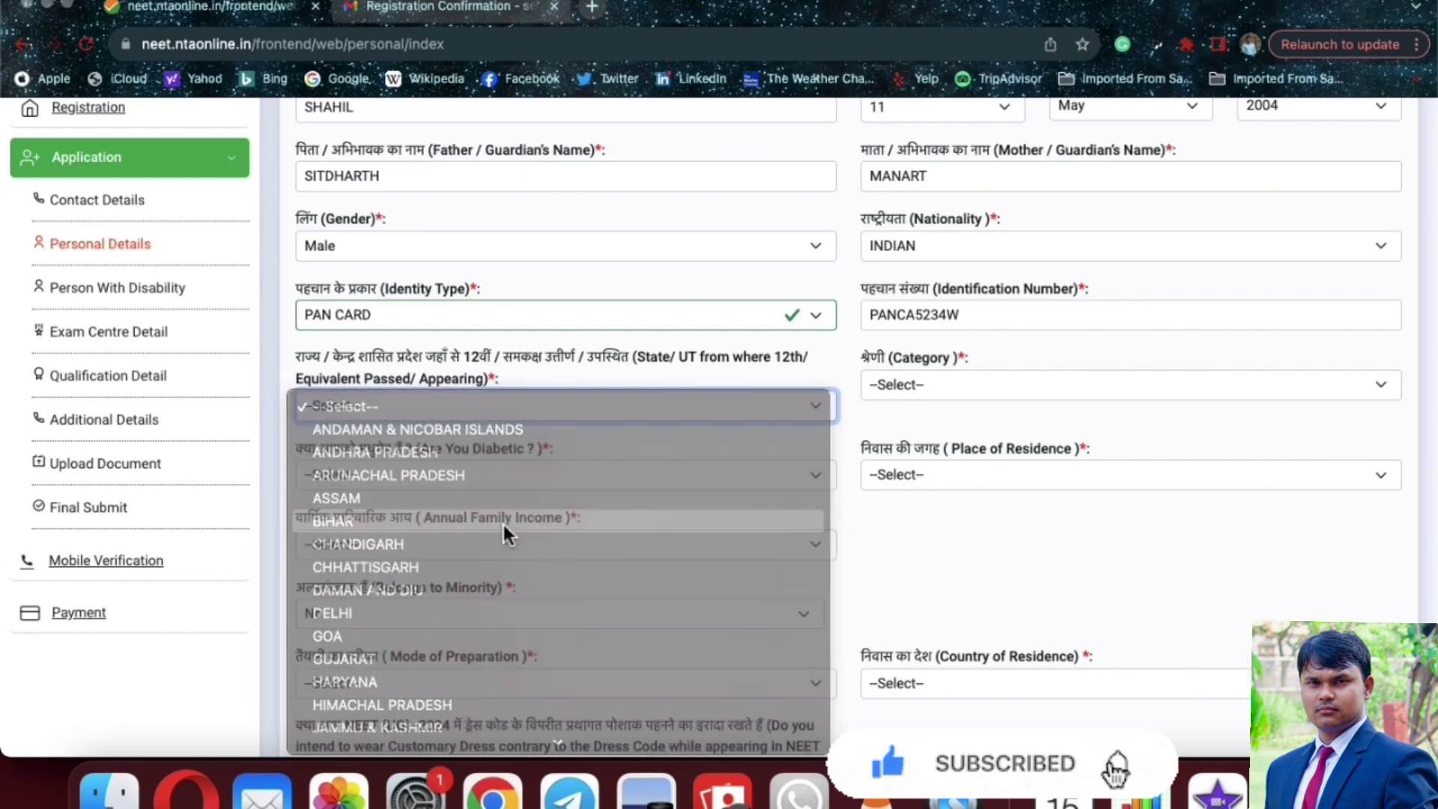
pyautogui.click(504, 524)
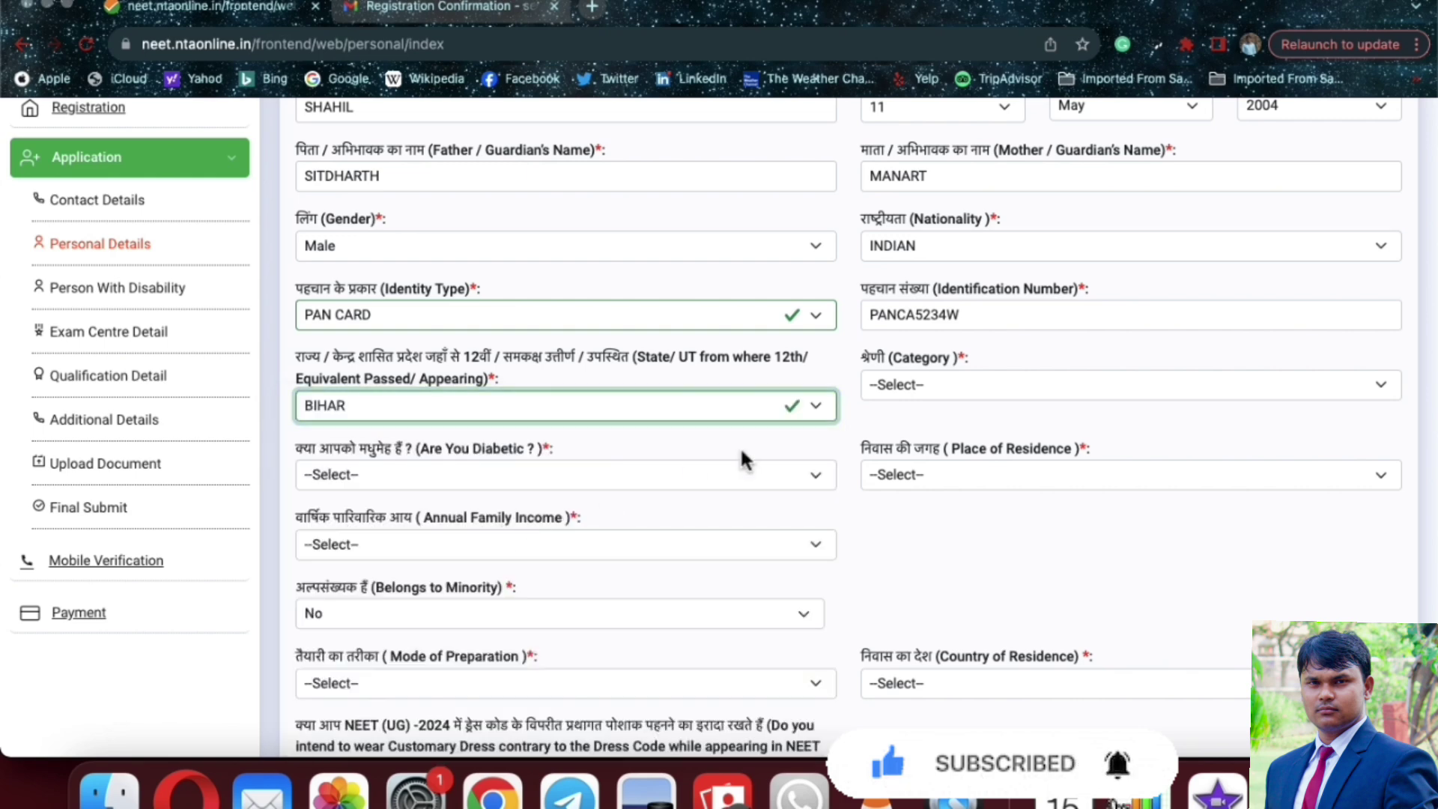
pyautogui.click(946, 393)
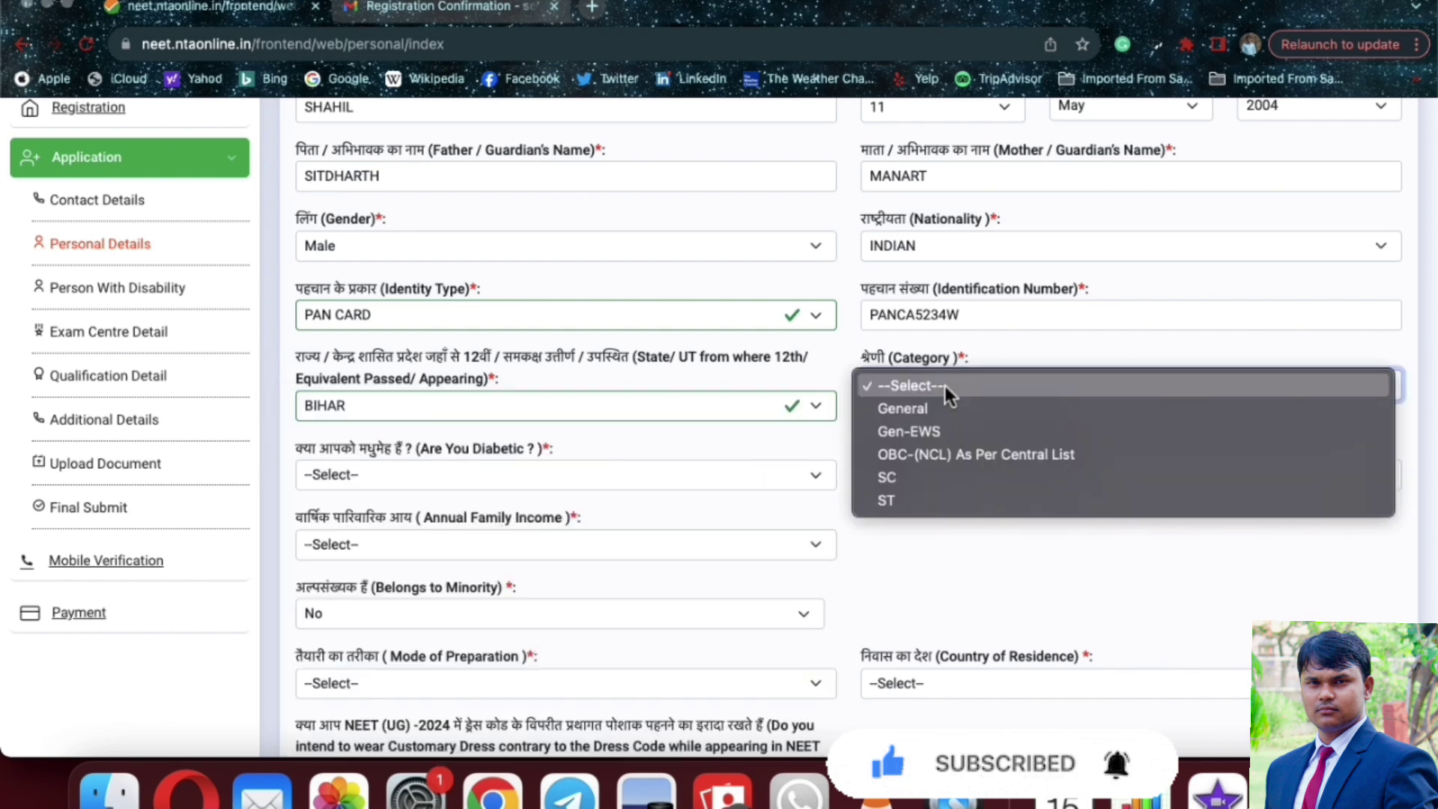
pyautogui.click(1009, 460)
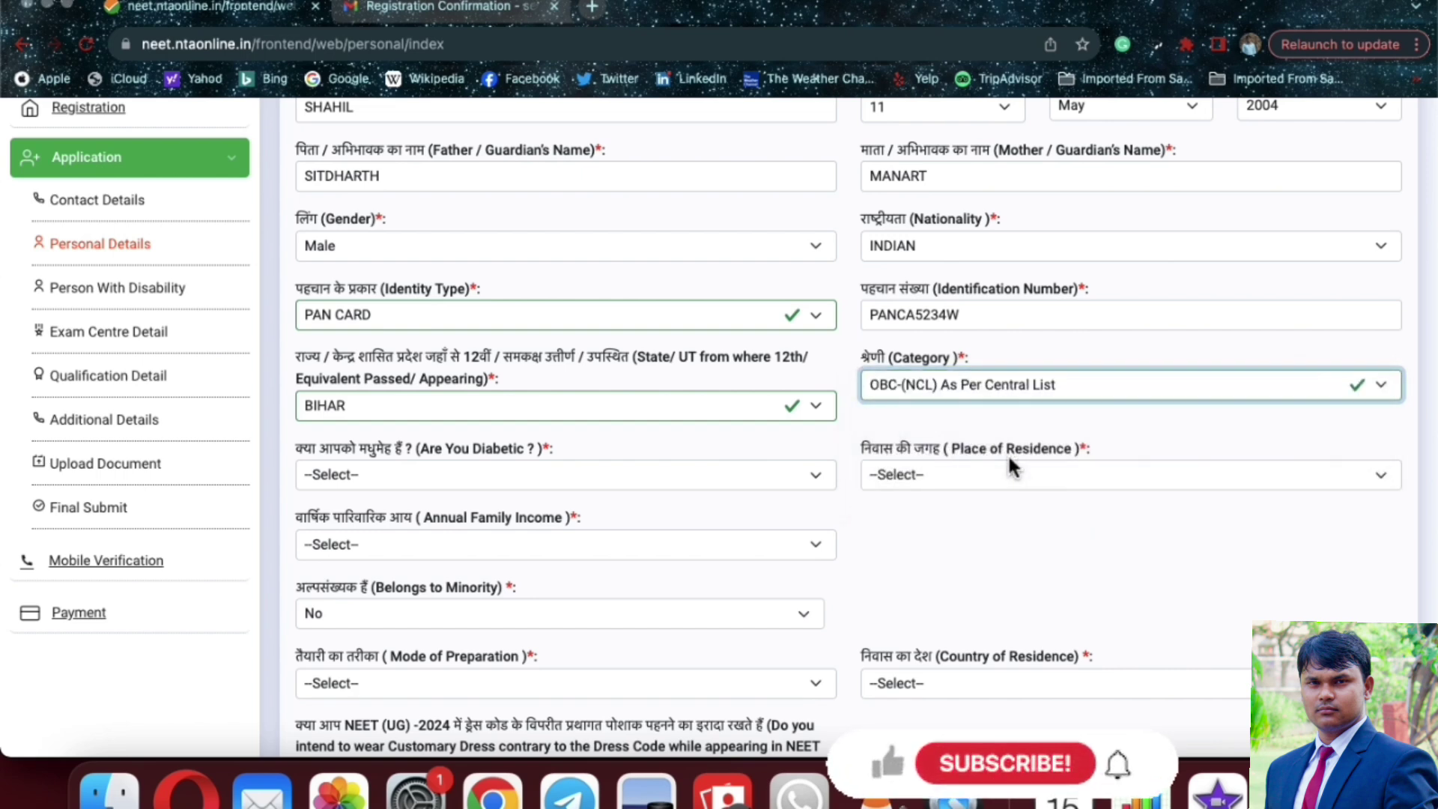
pyautogui.scroll(-2, 1010, 468)
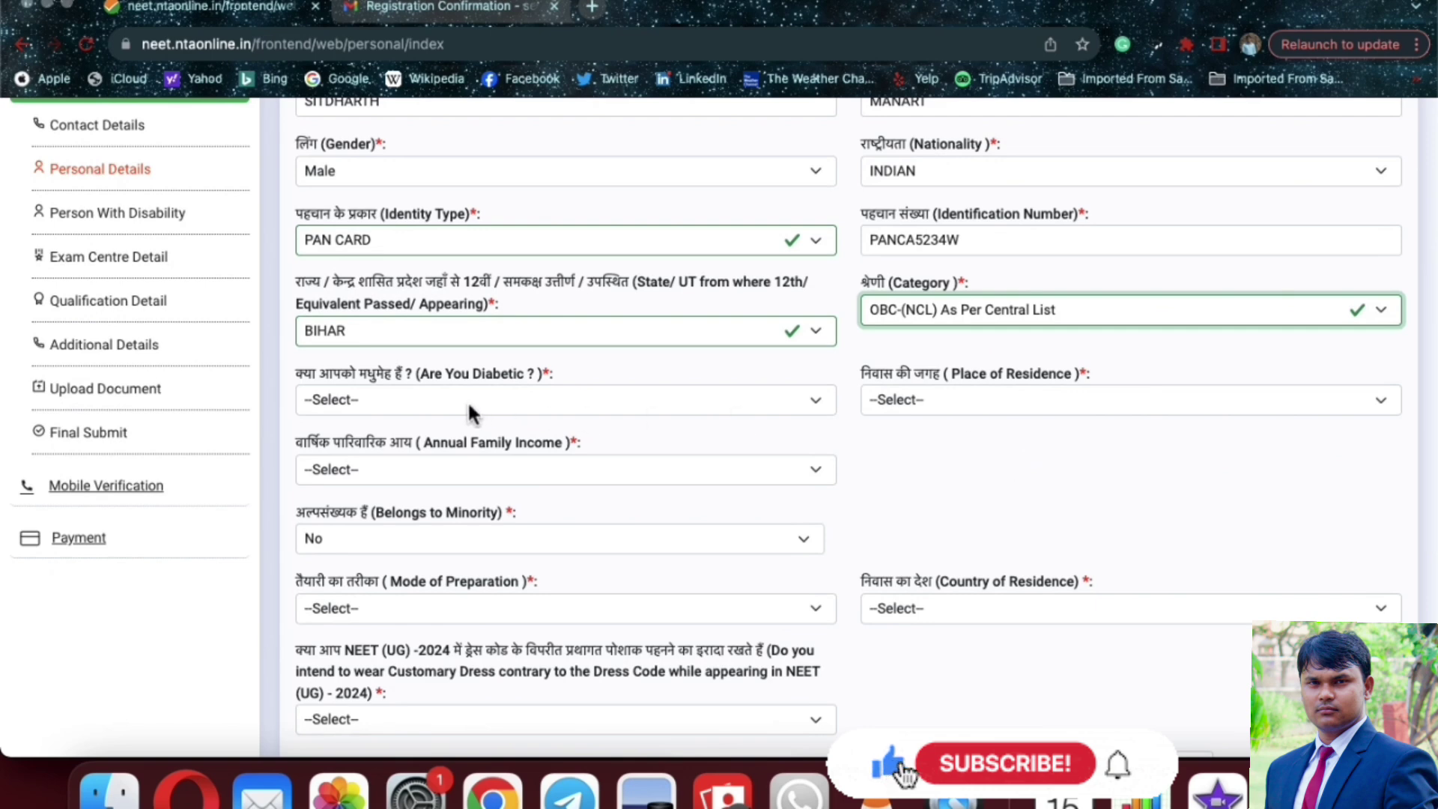
# Step: Set Diabetic to No and Place of Residence to Rural
pyautogui.click(437, 405)
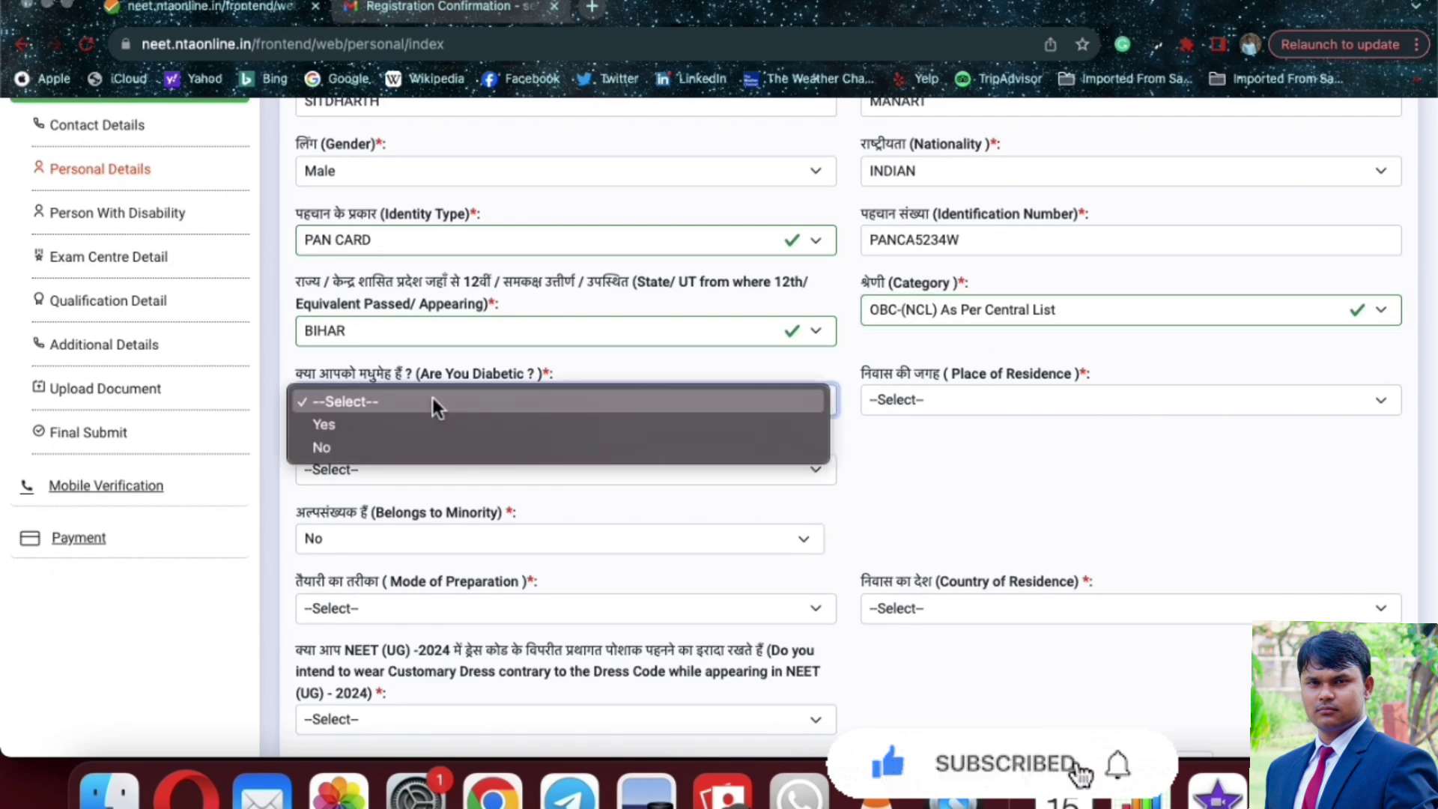
pyautogui.click(461, 450)
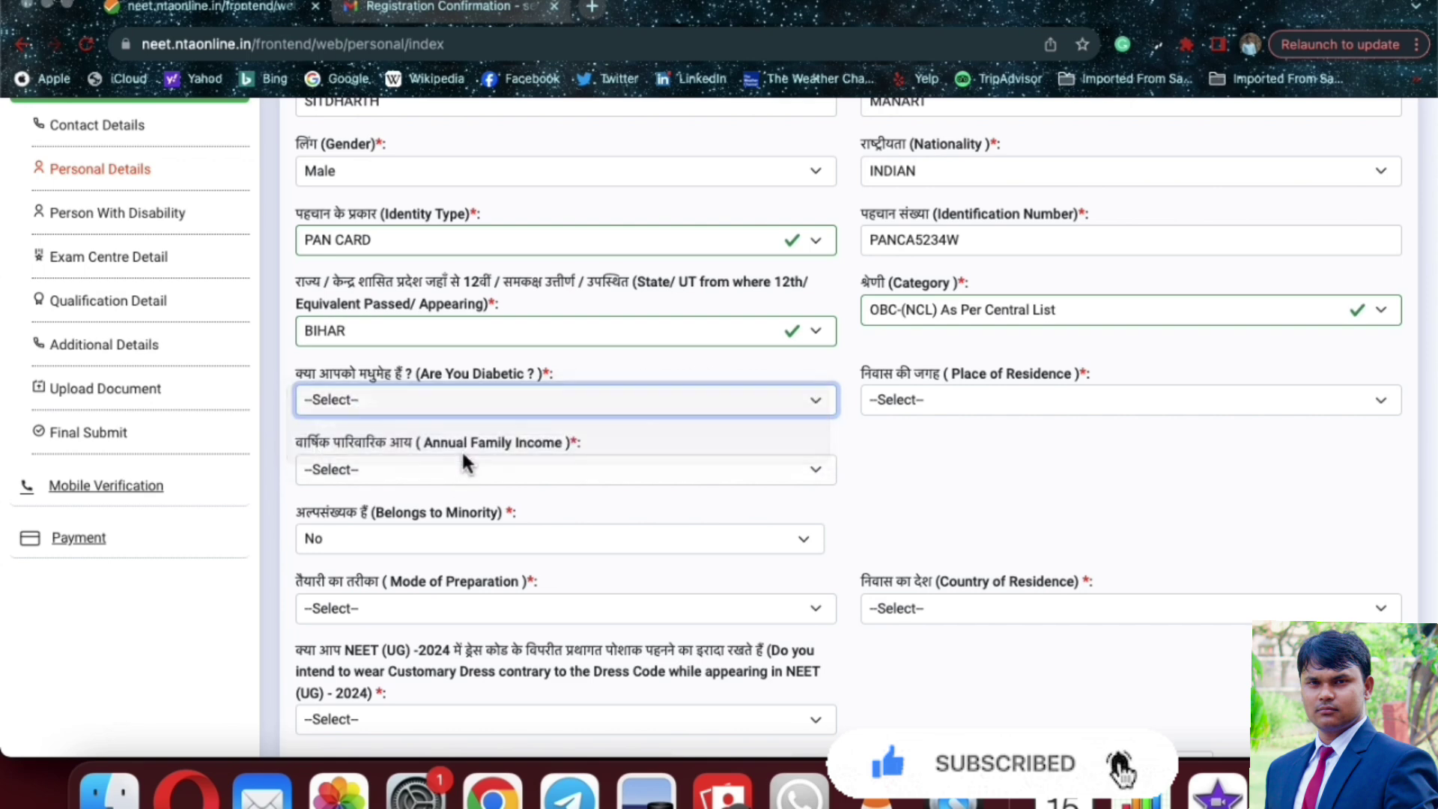
pyautogui.click(995, 389)
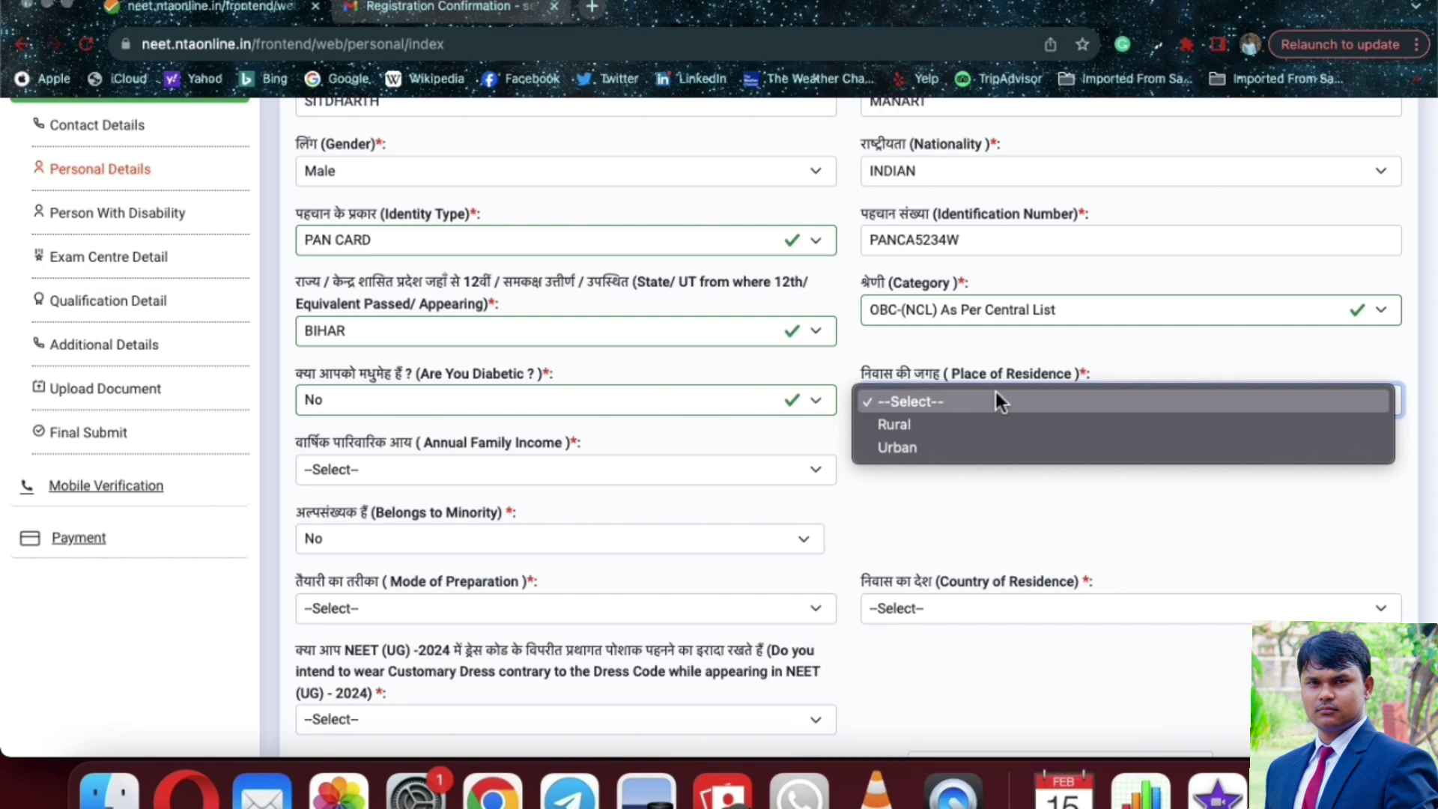
pyautogui.click(974, 424)
pyautogui.scroll(-1, 974, 424)
pyautogui.scroll(-1, 974, 427)
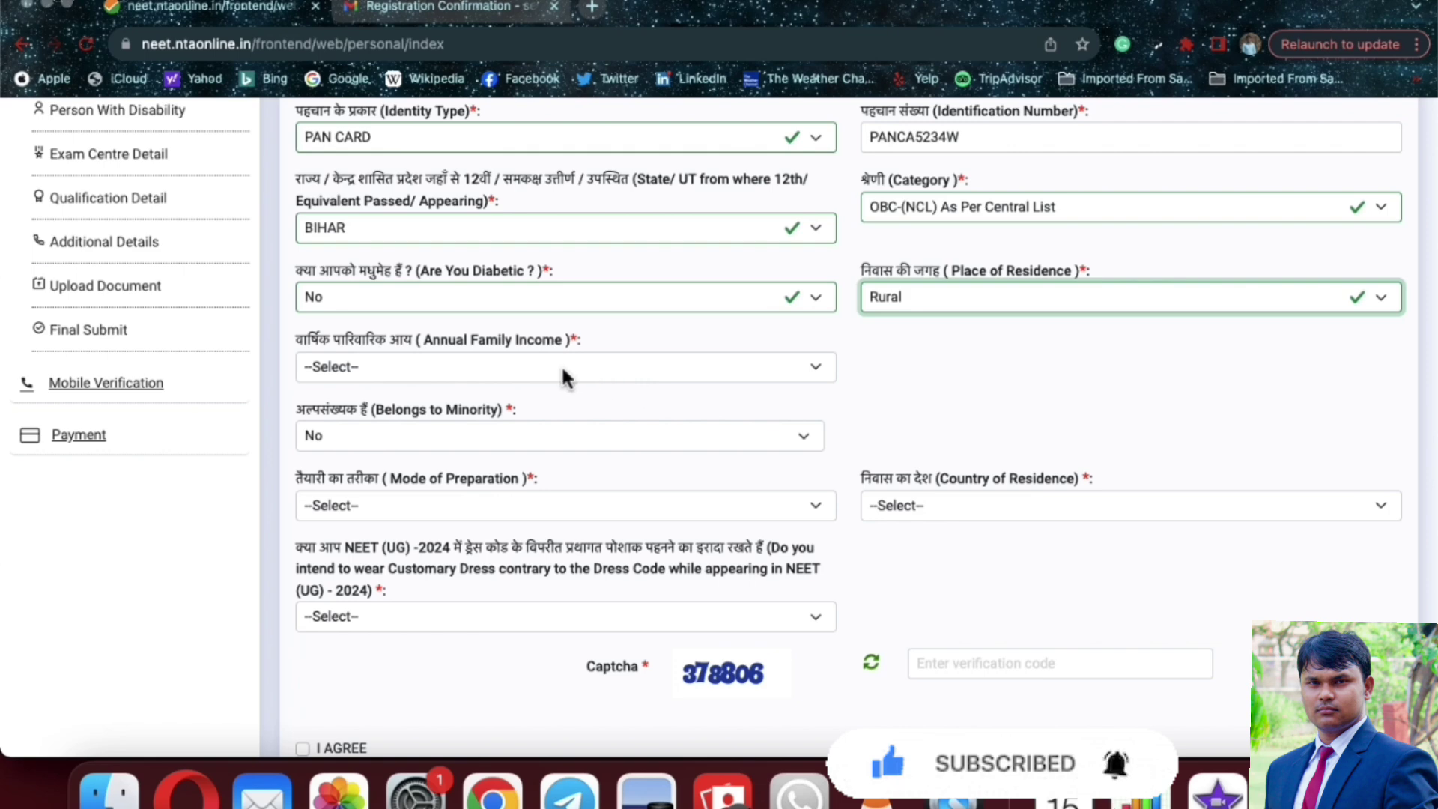
pyautogui.scroll(-1, 560, 364)
pyautogui.click(573, 347)
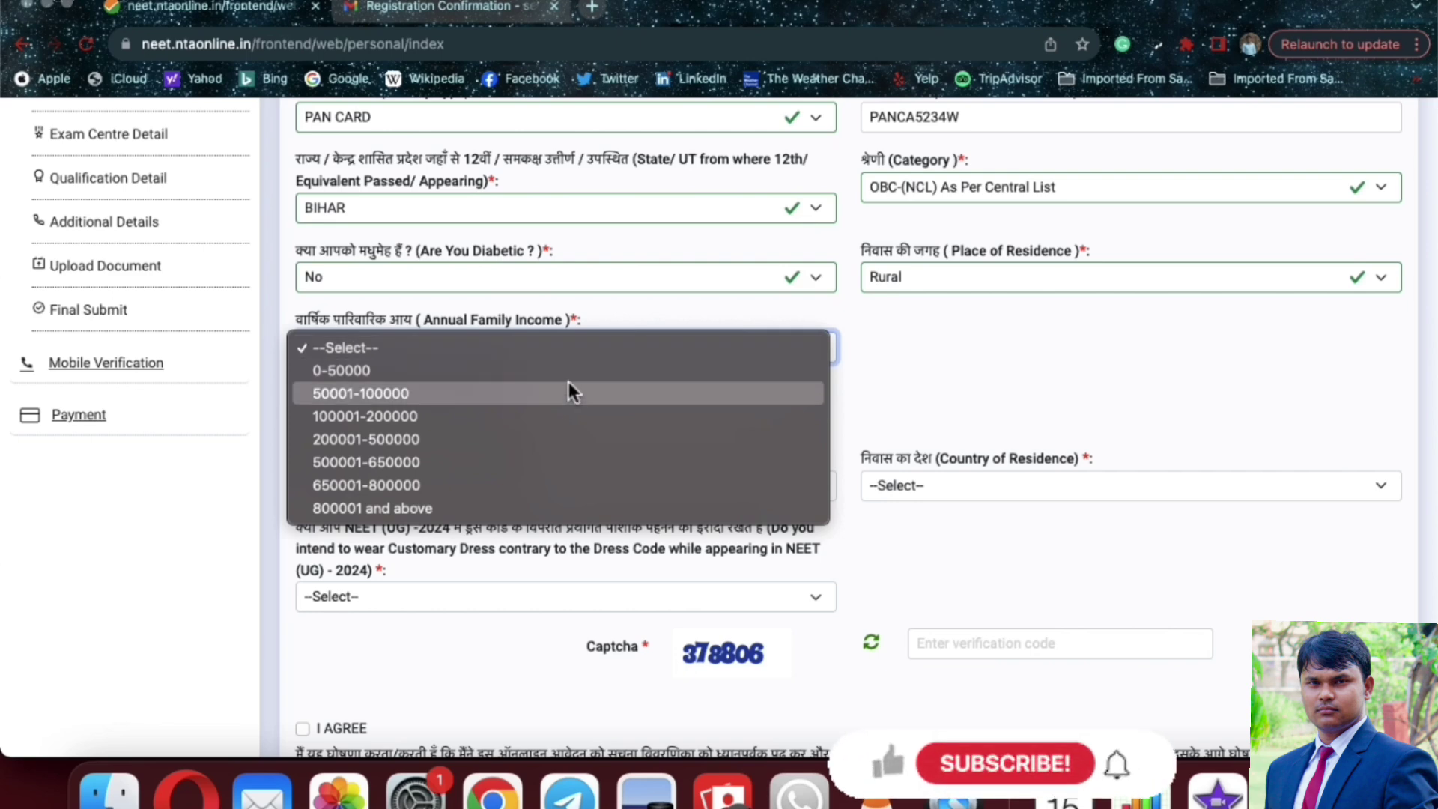
pyautogui.click(568, 384)
pyautogui.scroll(-3, 568, 381)
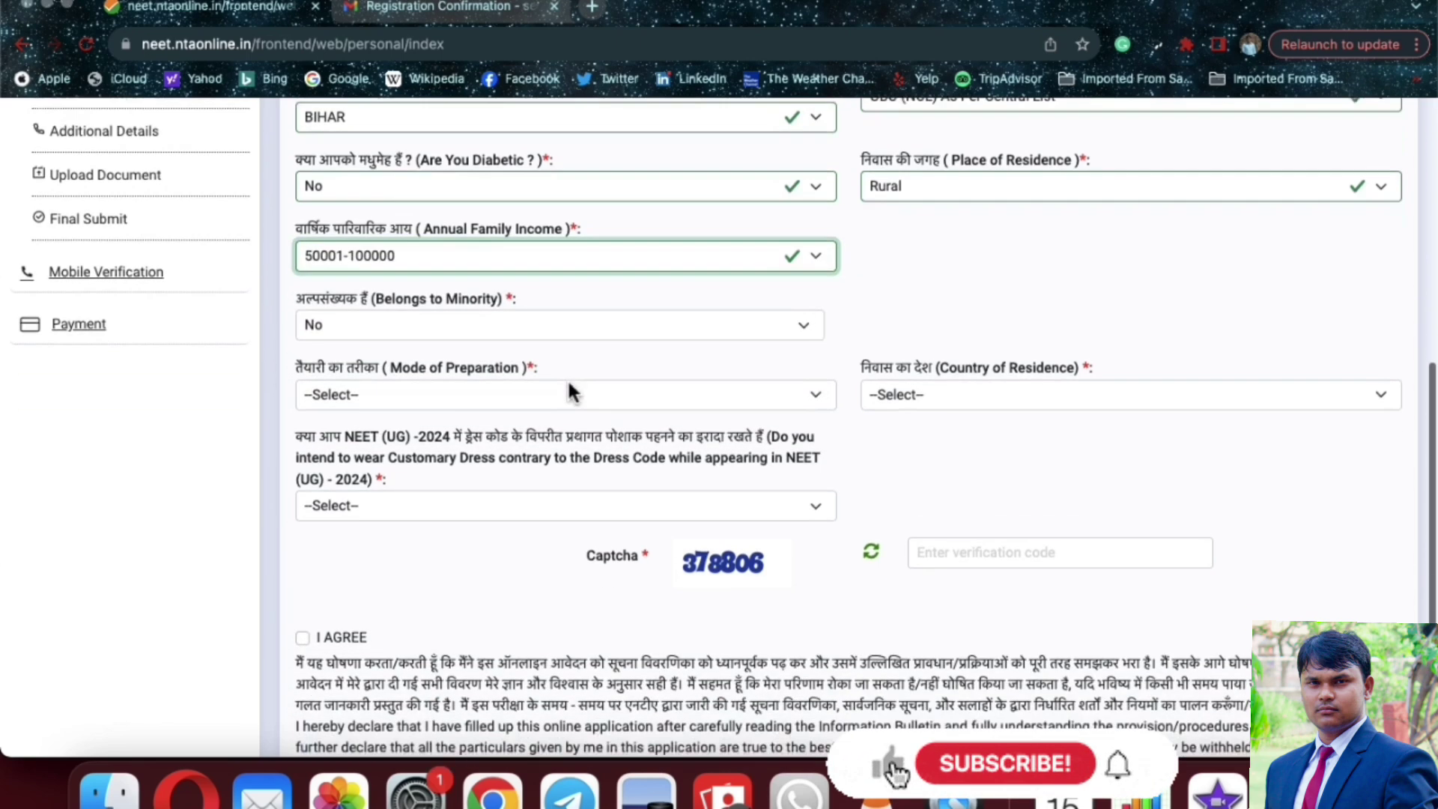
pyautogui.click(480, 330)
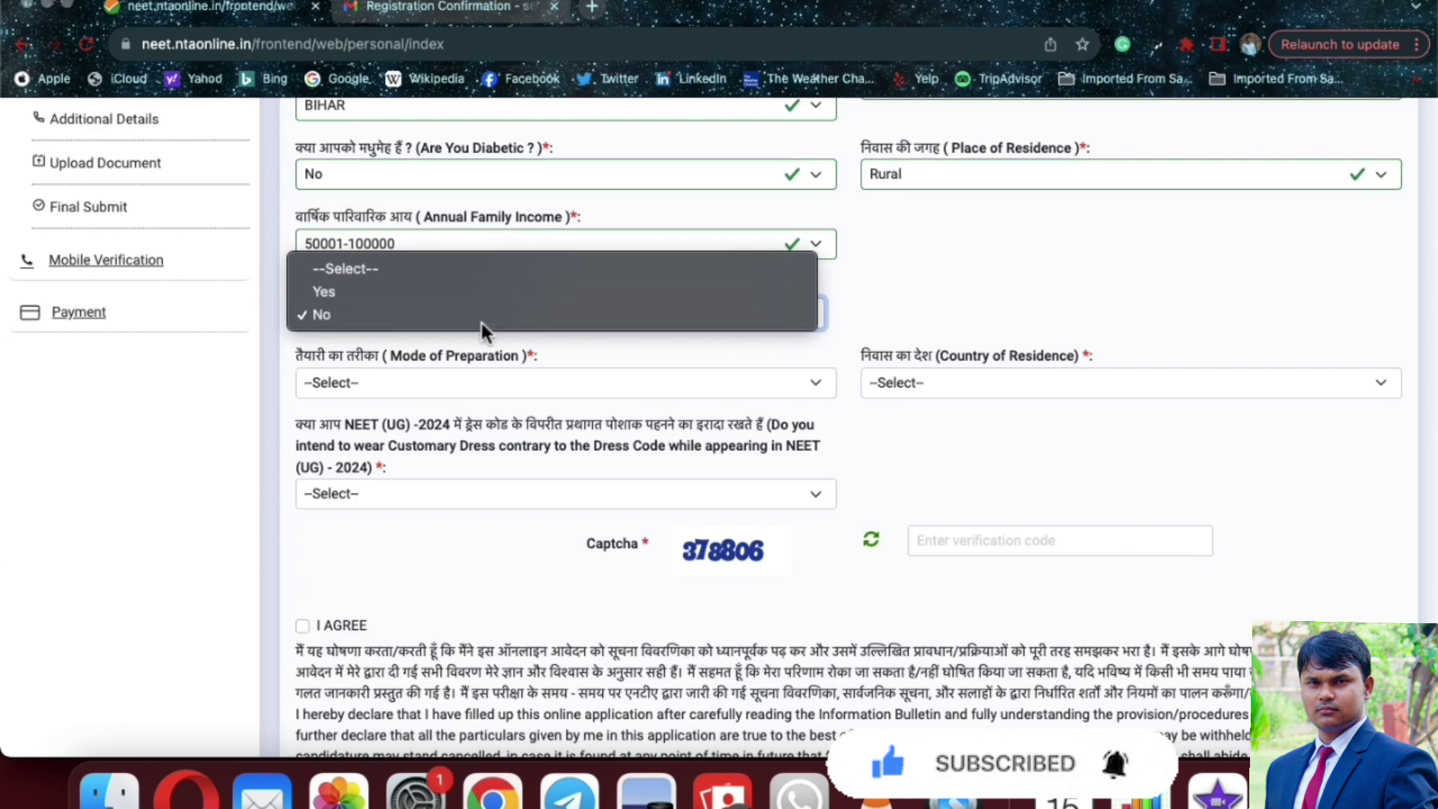
pyautogui.click(482, 321)
pyautogui.scroll(-1, 480, 319)
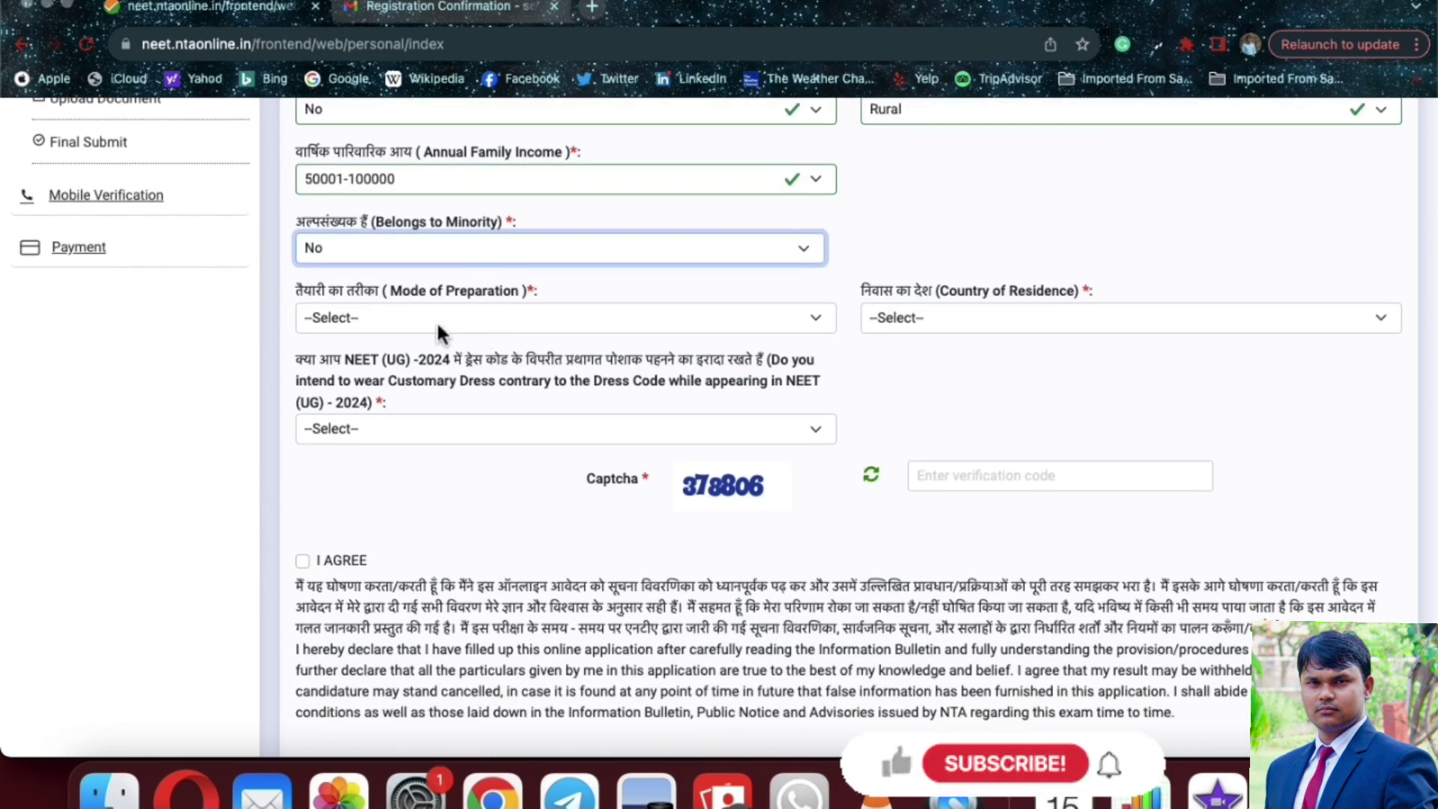
pyautogui.click(436, 322)
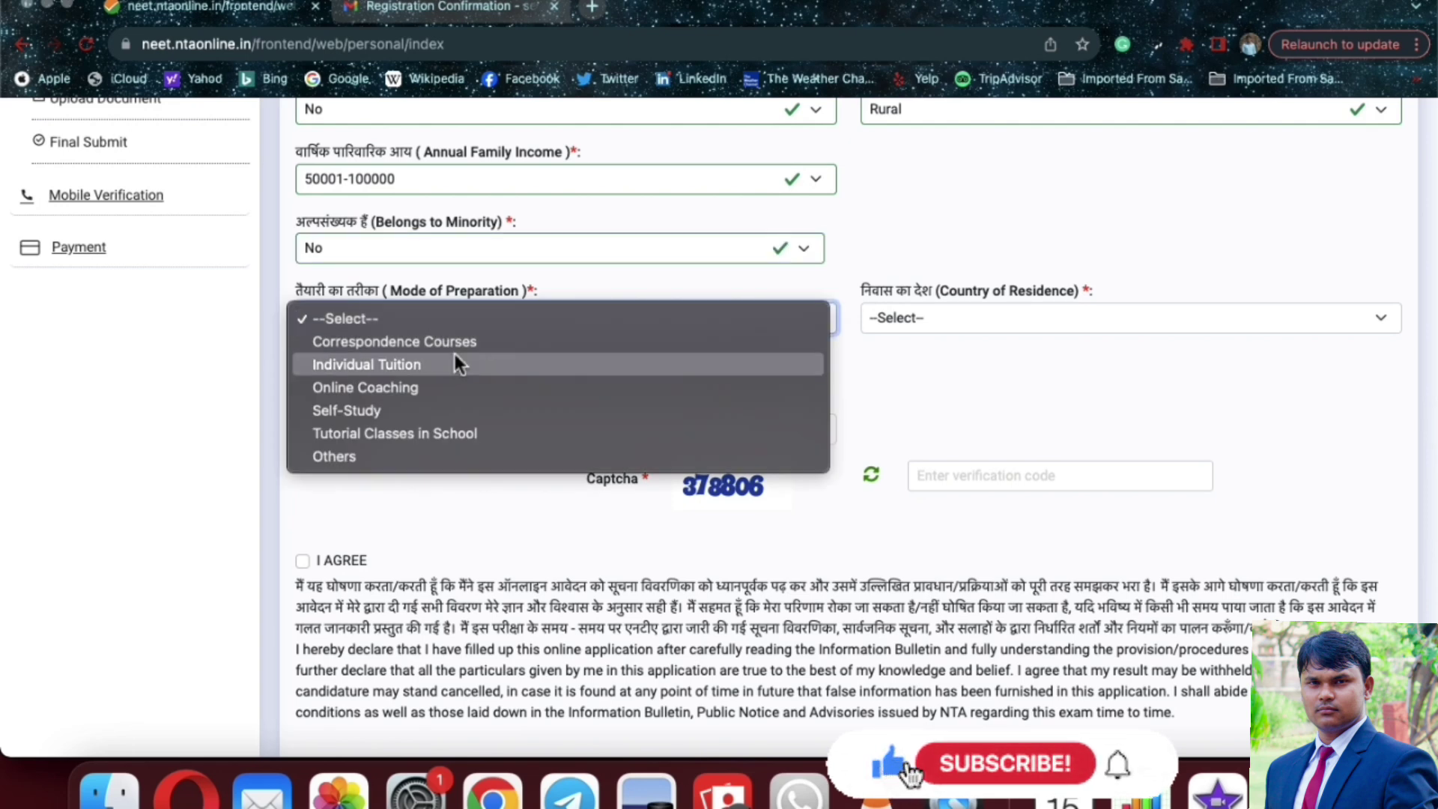
pyautogui.click(461, 412)
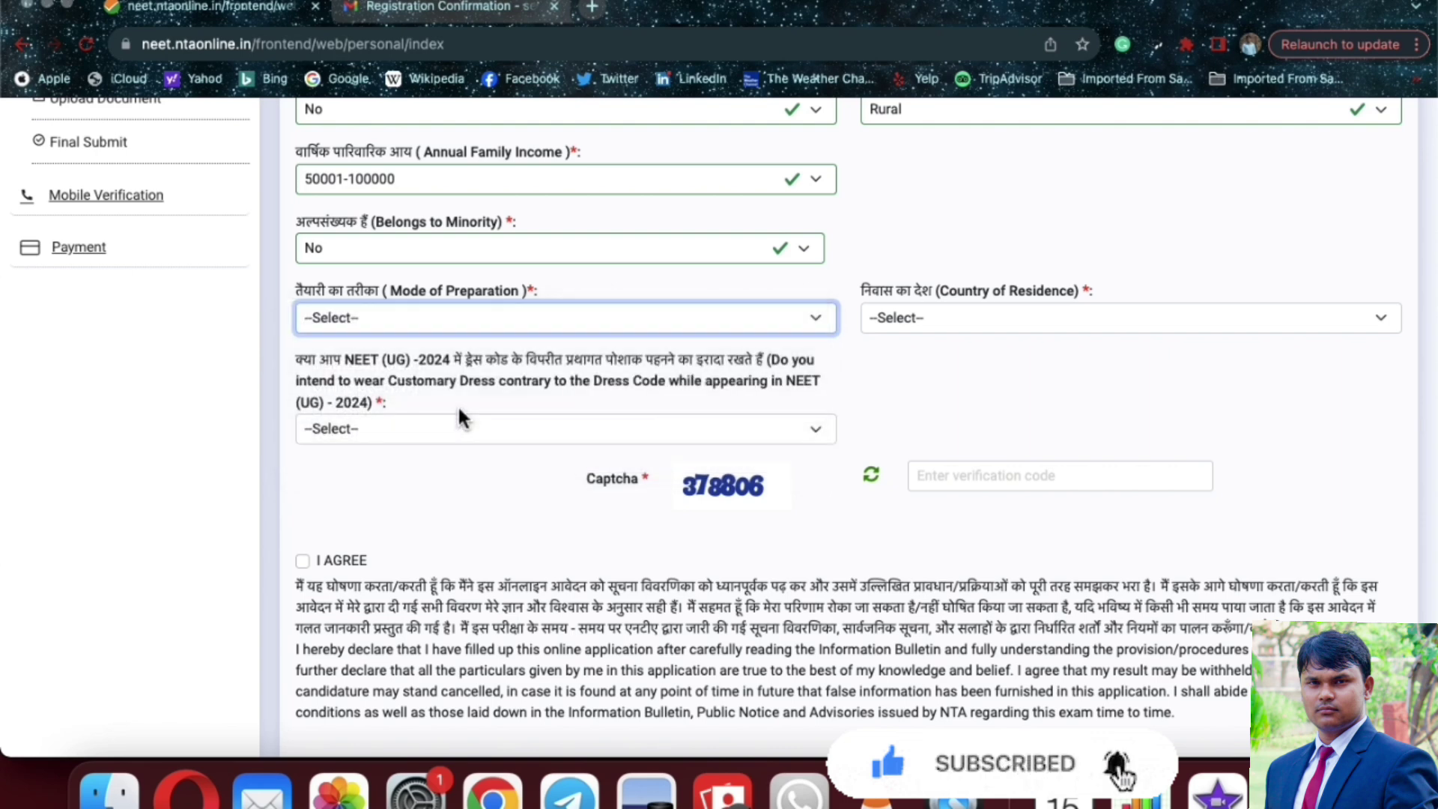
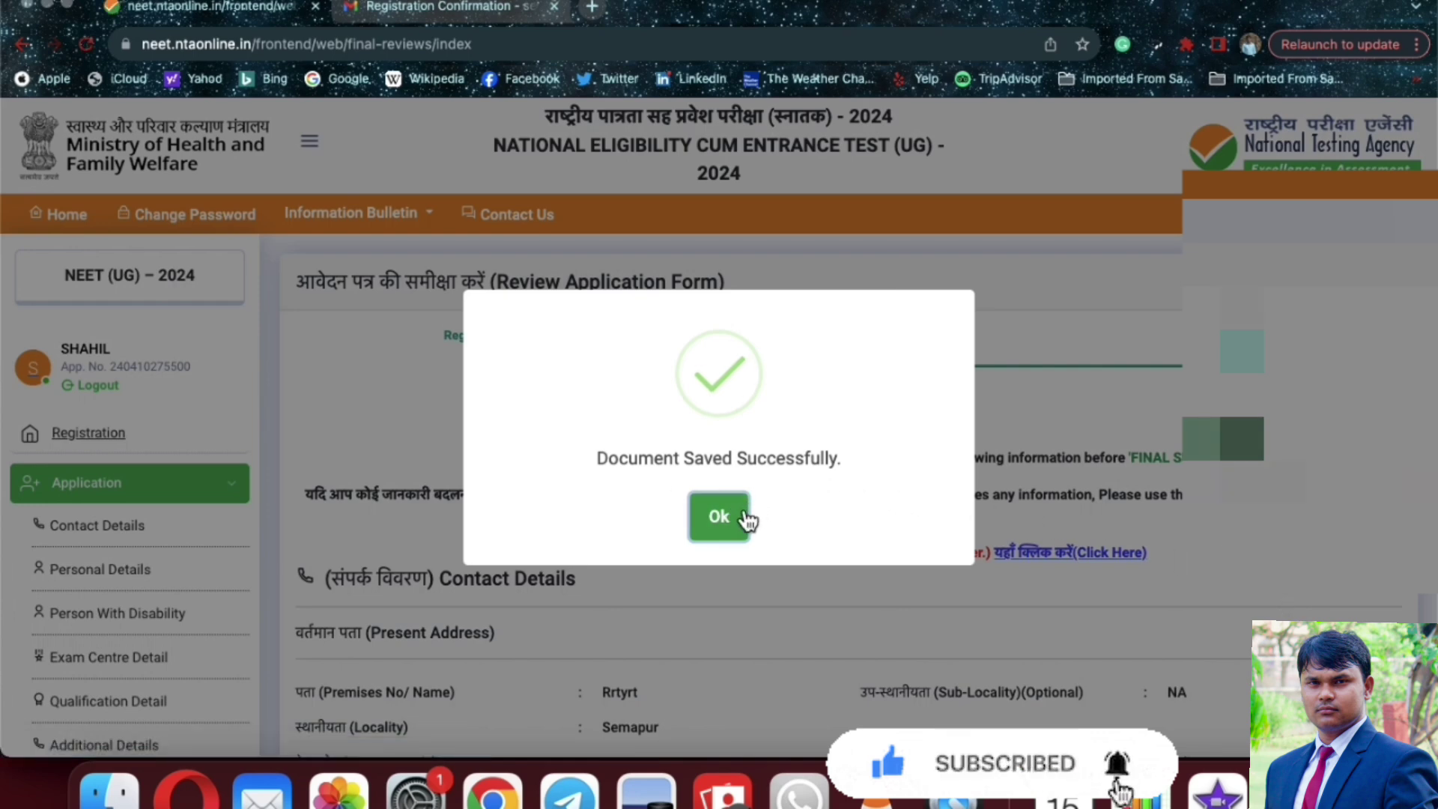
# Step: Dismiss the document-saved confirmation and look over the filled application details
pyautogui.click(743, 521)
pyautogui.scroll(-8, 743, 517)
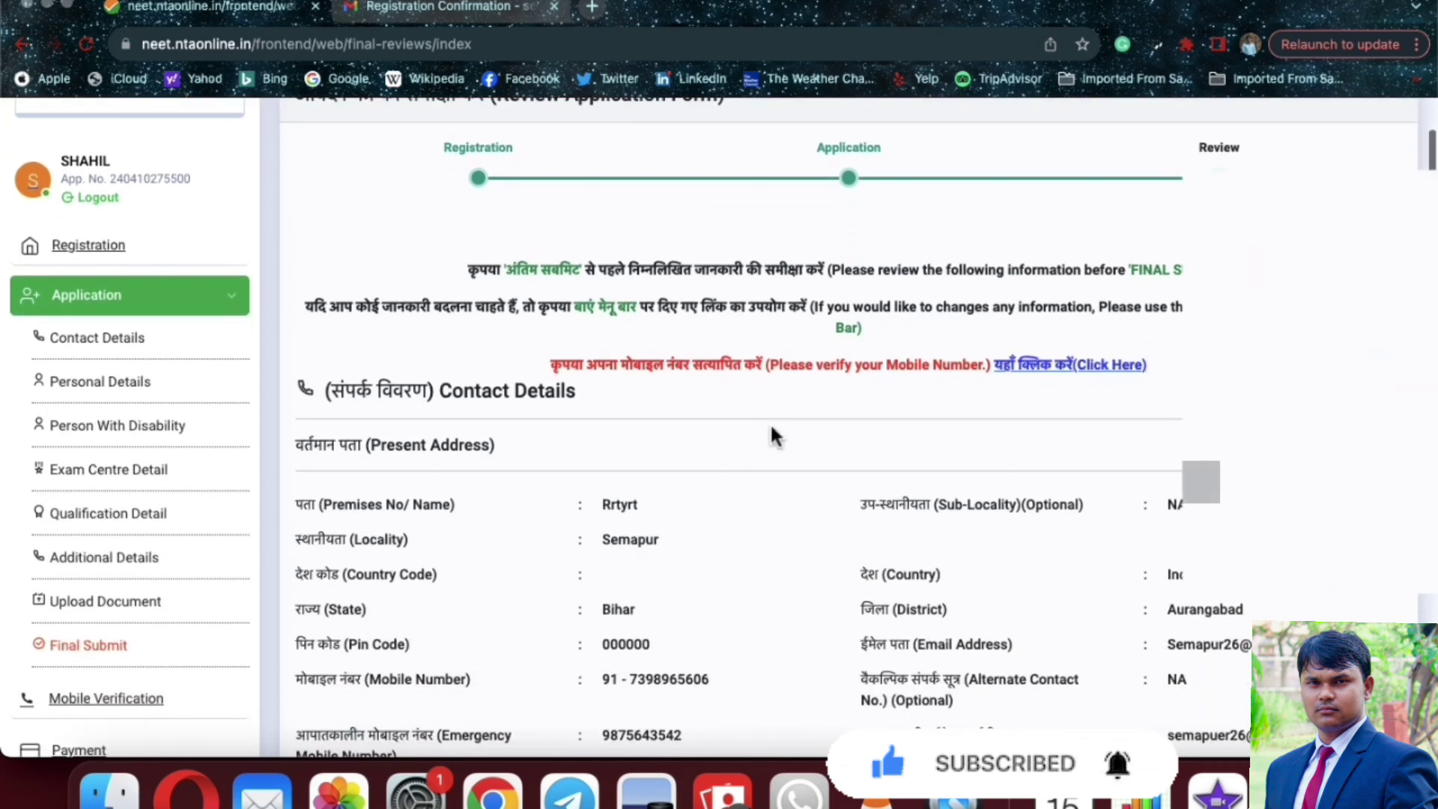
pyautogui.scroll(-10, 772, 429)
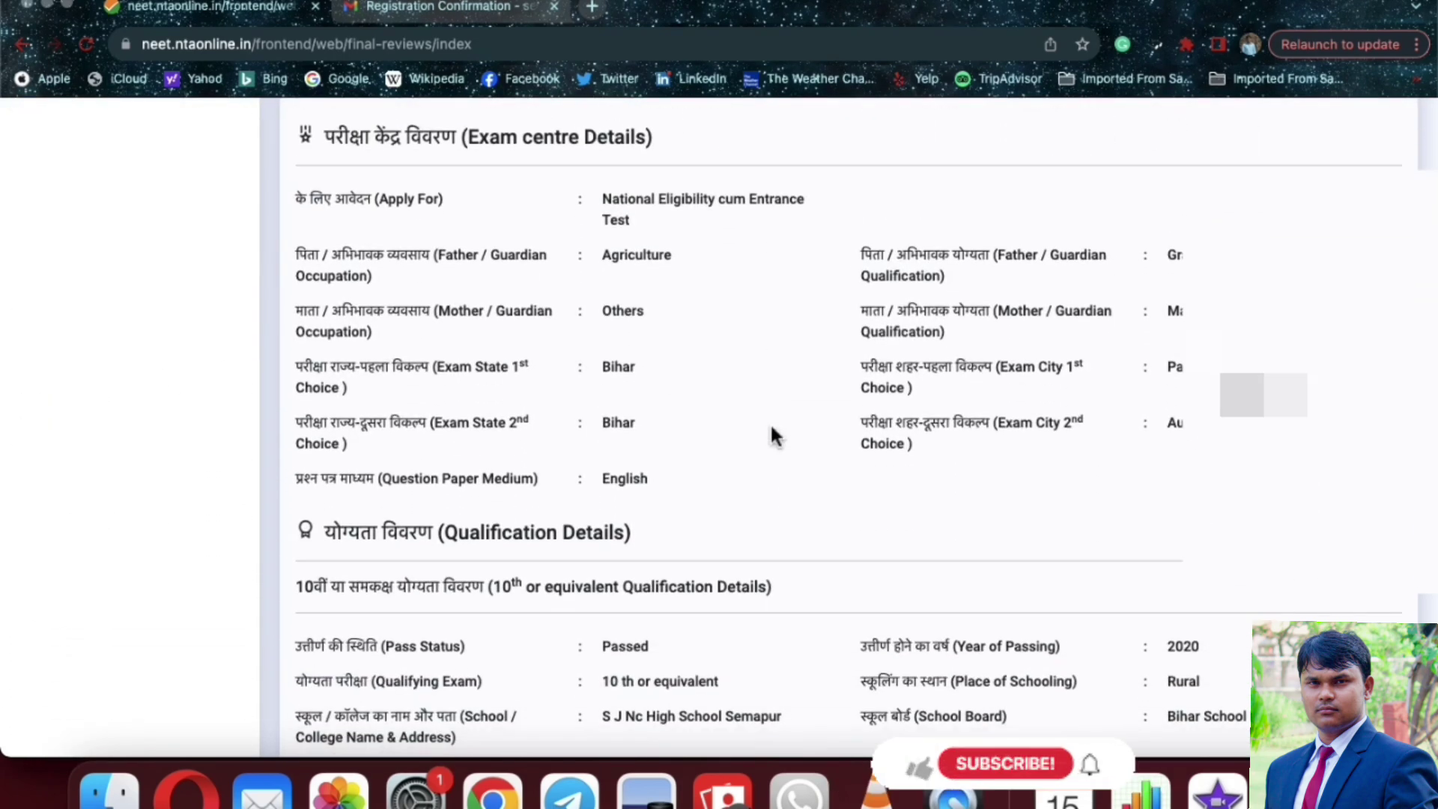
pyautogui.scroll(-3, 771, 437)
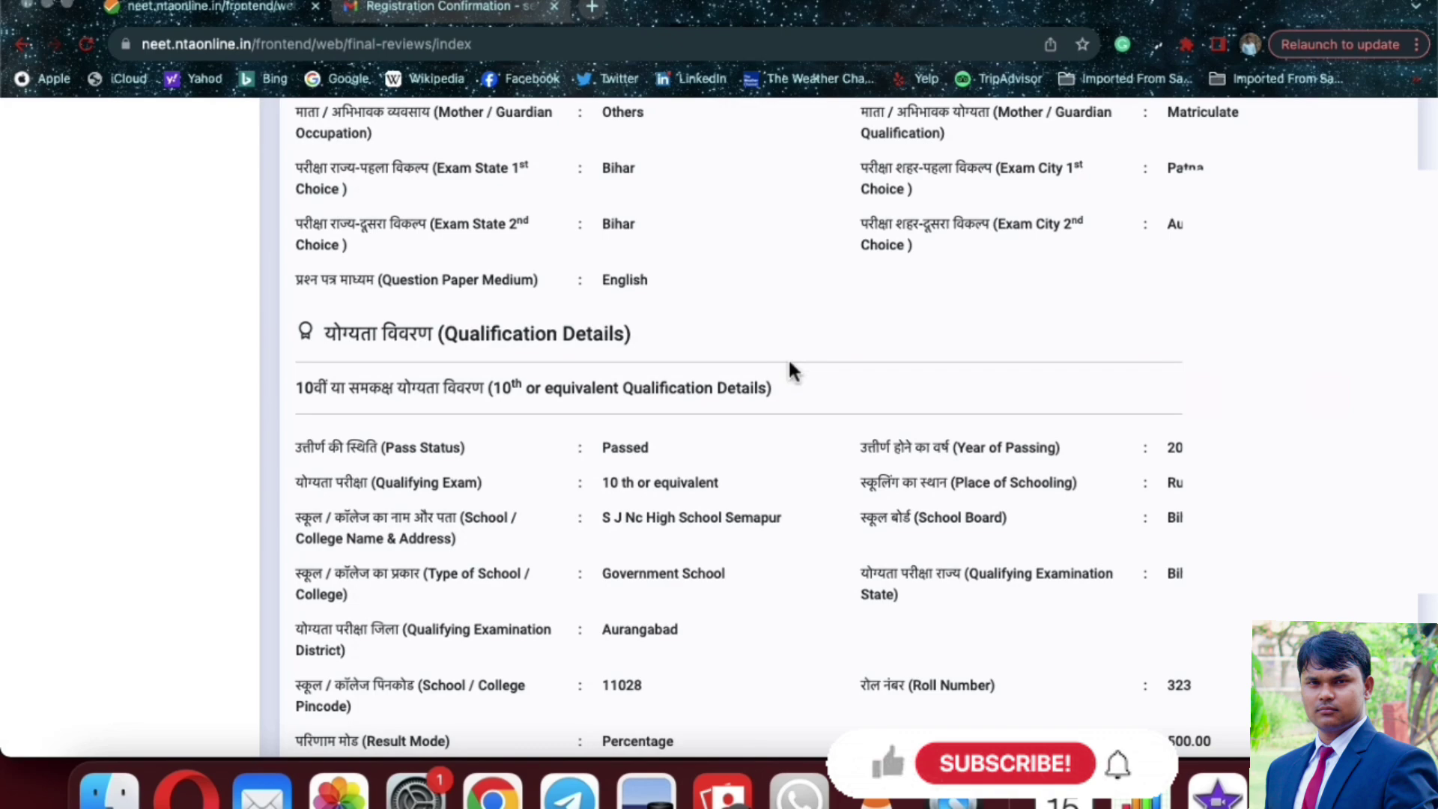
pyautogui.scroll(10, 793, 369)
pyautogui.scroll(10, 906, 360)
pyautogui.scroll(-2, 905, 360)
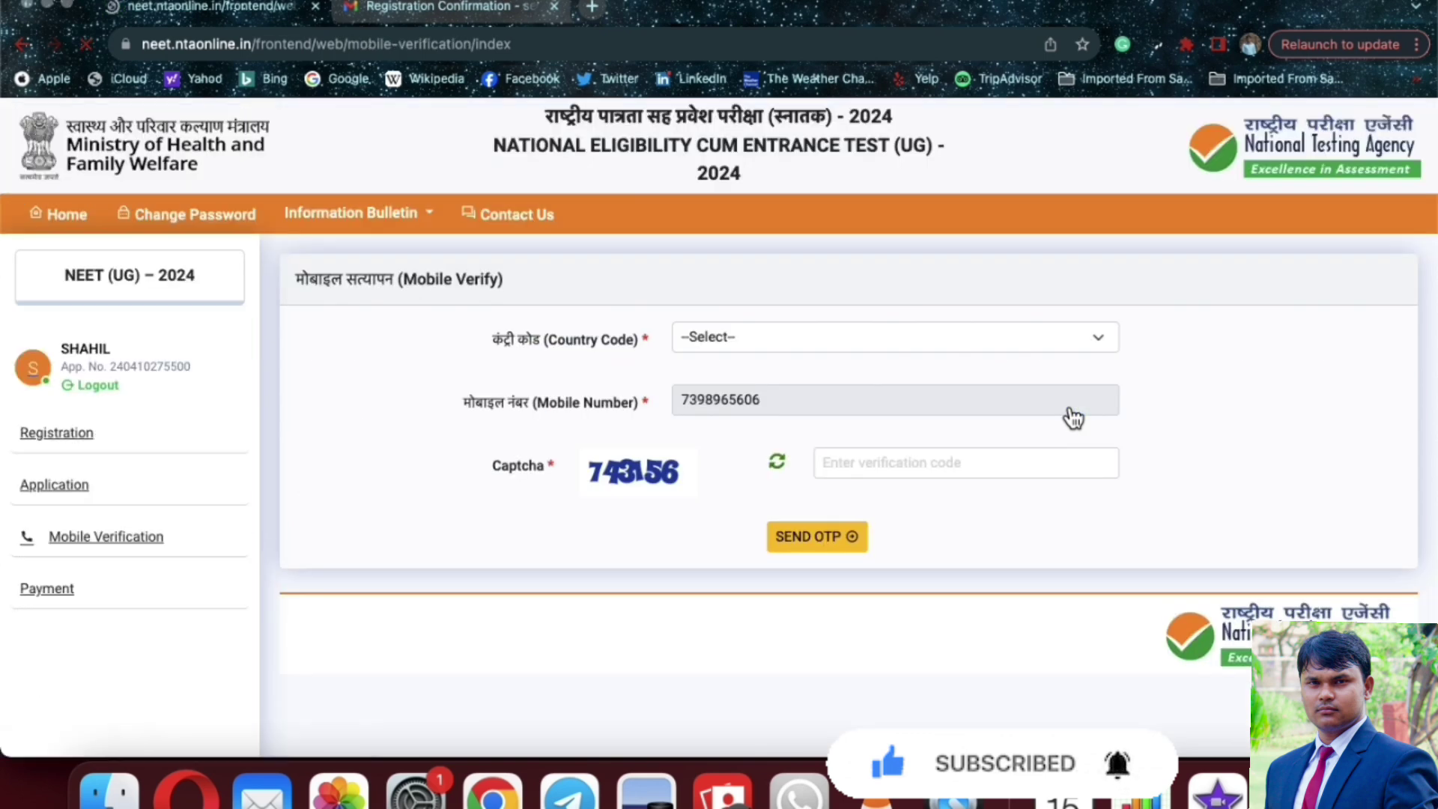
# Step: Choose country code 91, enter the captcha, and request an OTP to the registered mobile
pyautogui.click(789, 335)
pyautogui.click(803, 358)
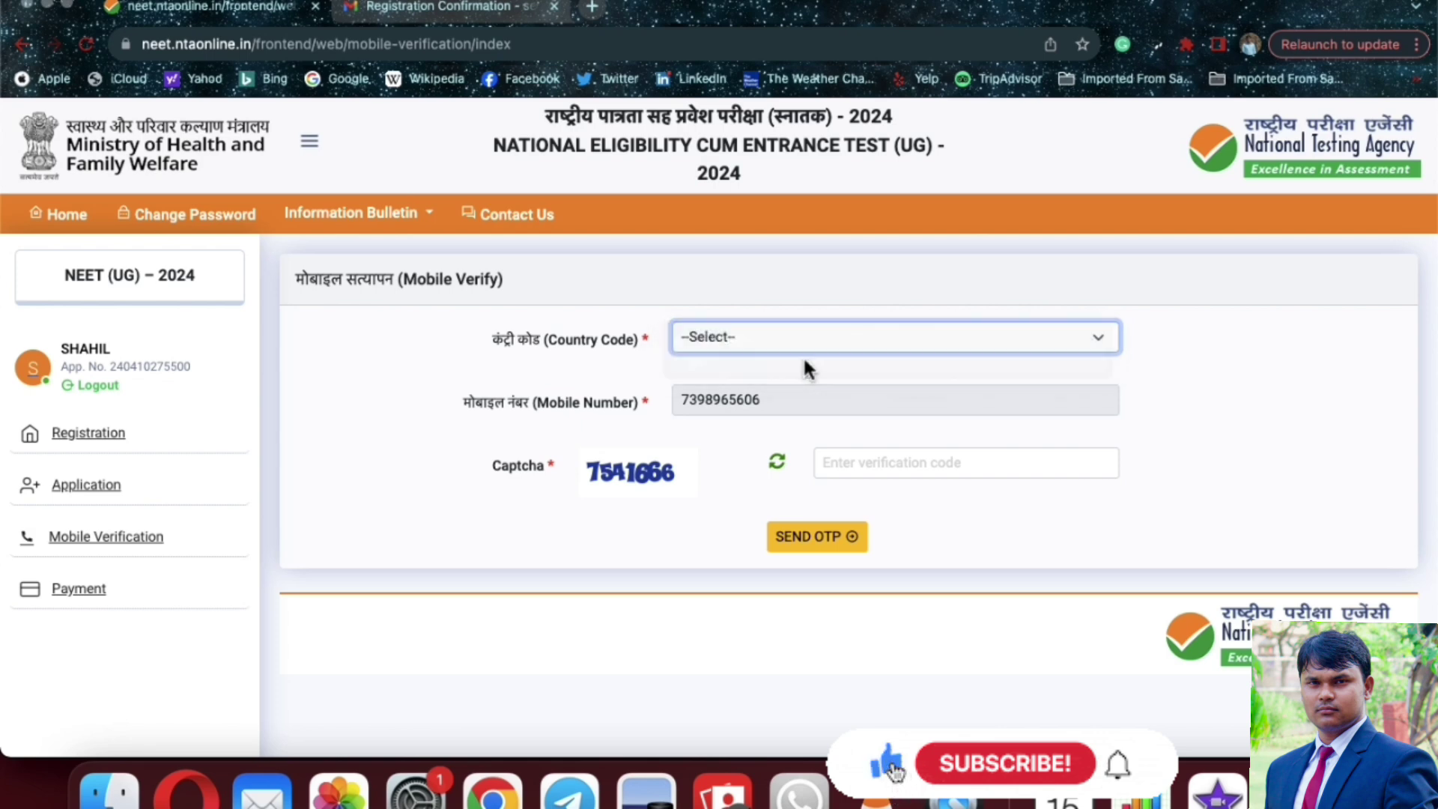
pyautogui.scroll(-1, 865, 358)
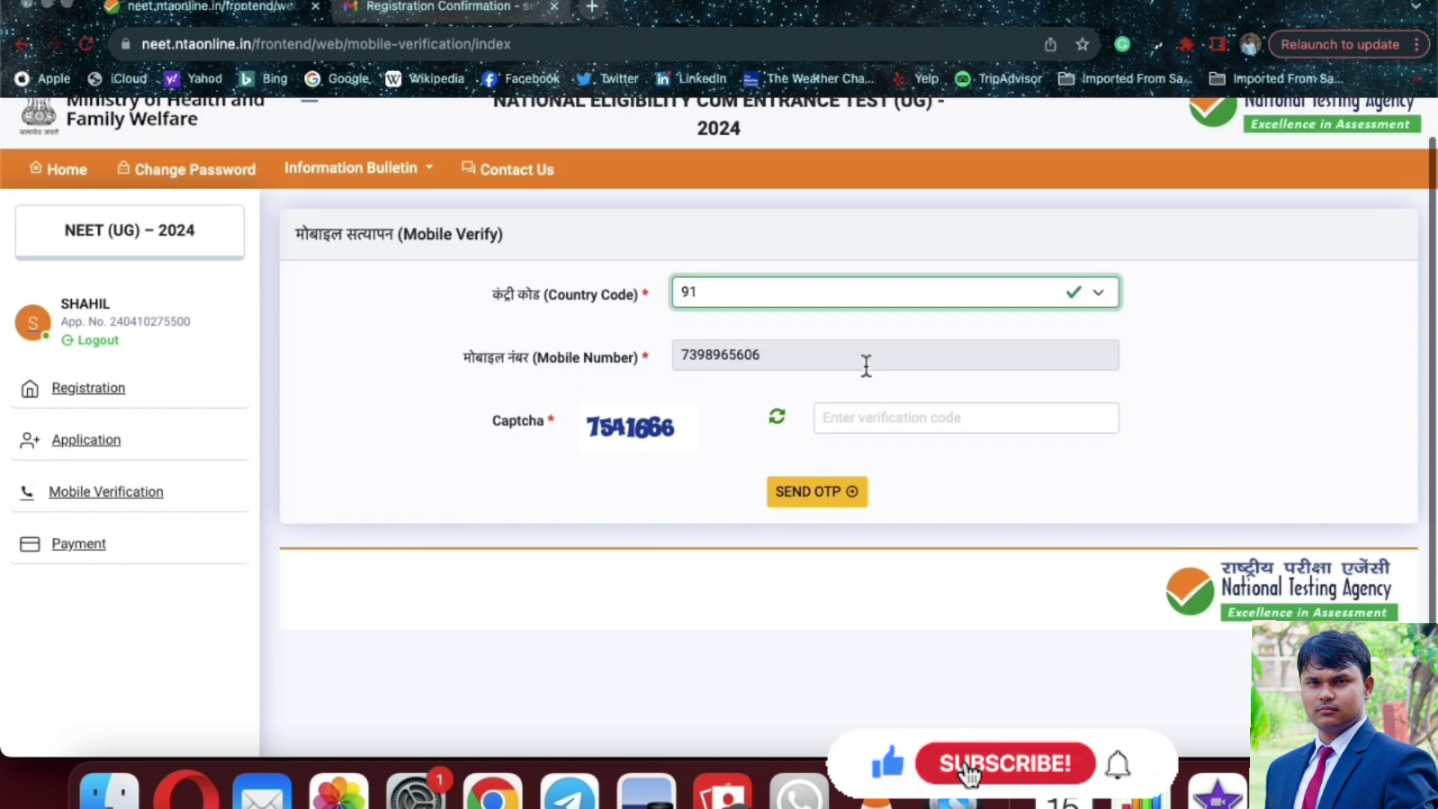
pyautogui.click(896, 420)
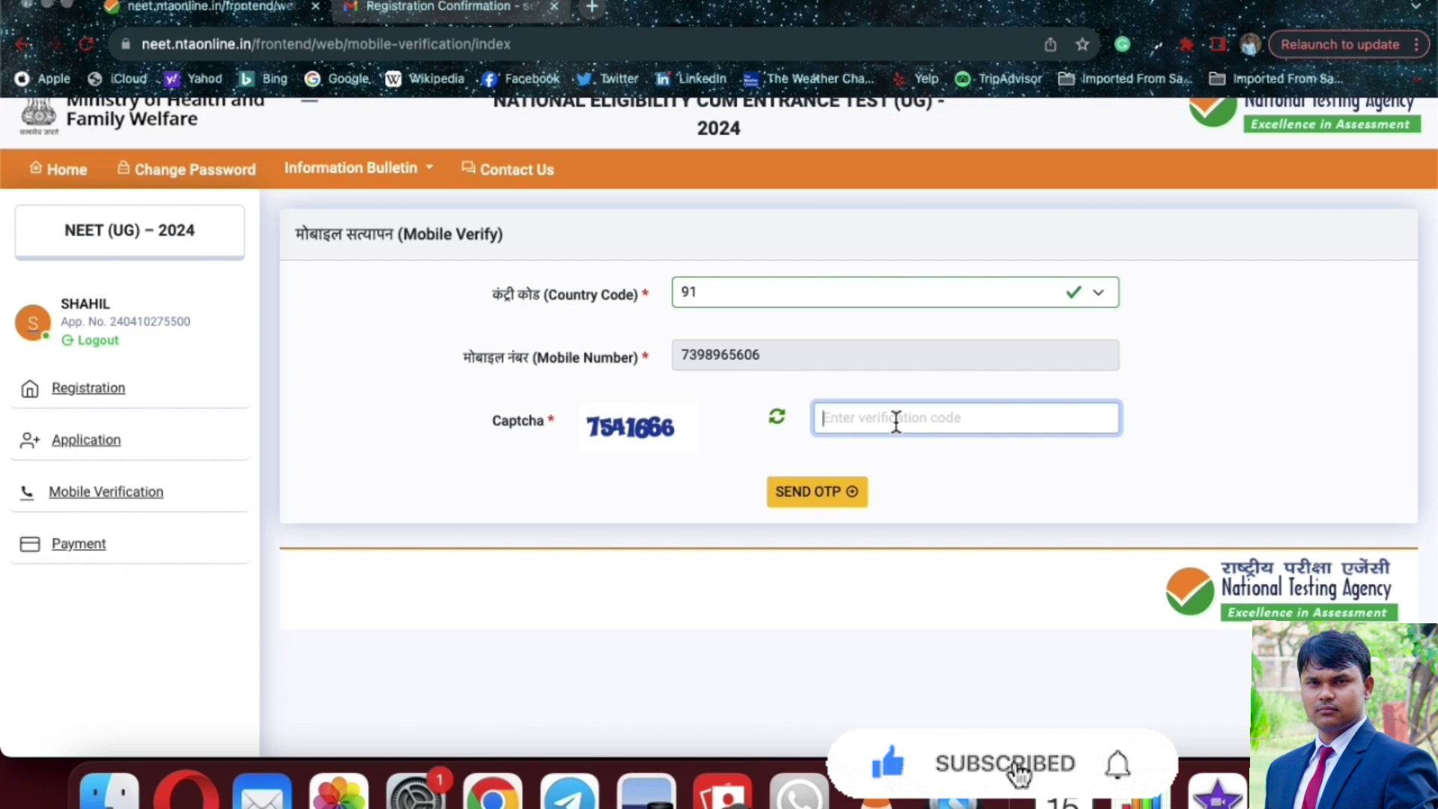
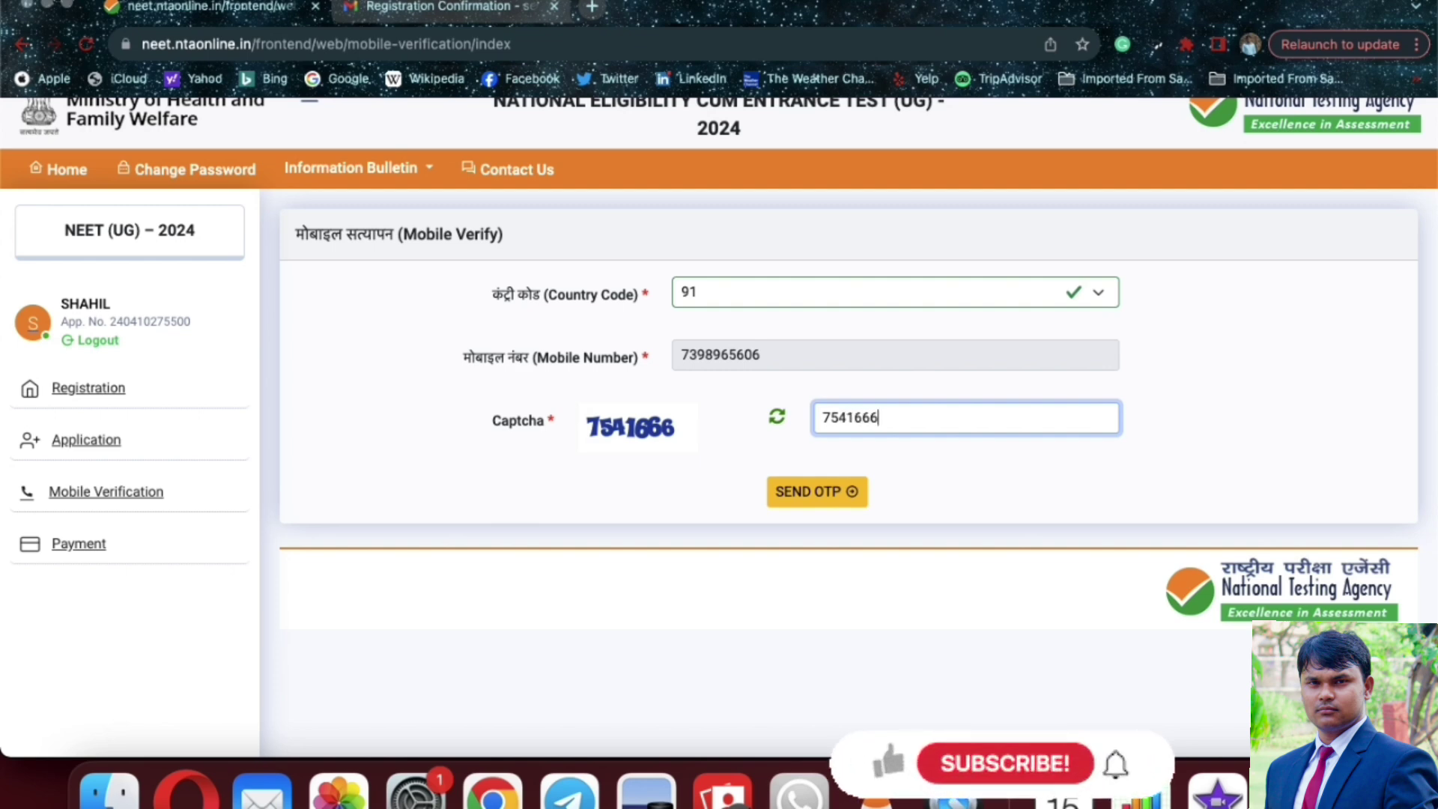
pyautogui.click(836, 499)
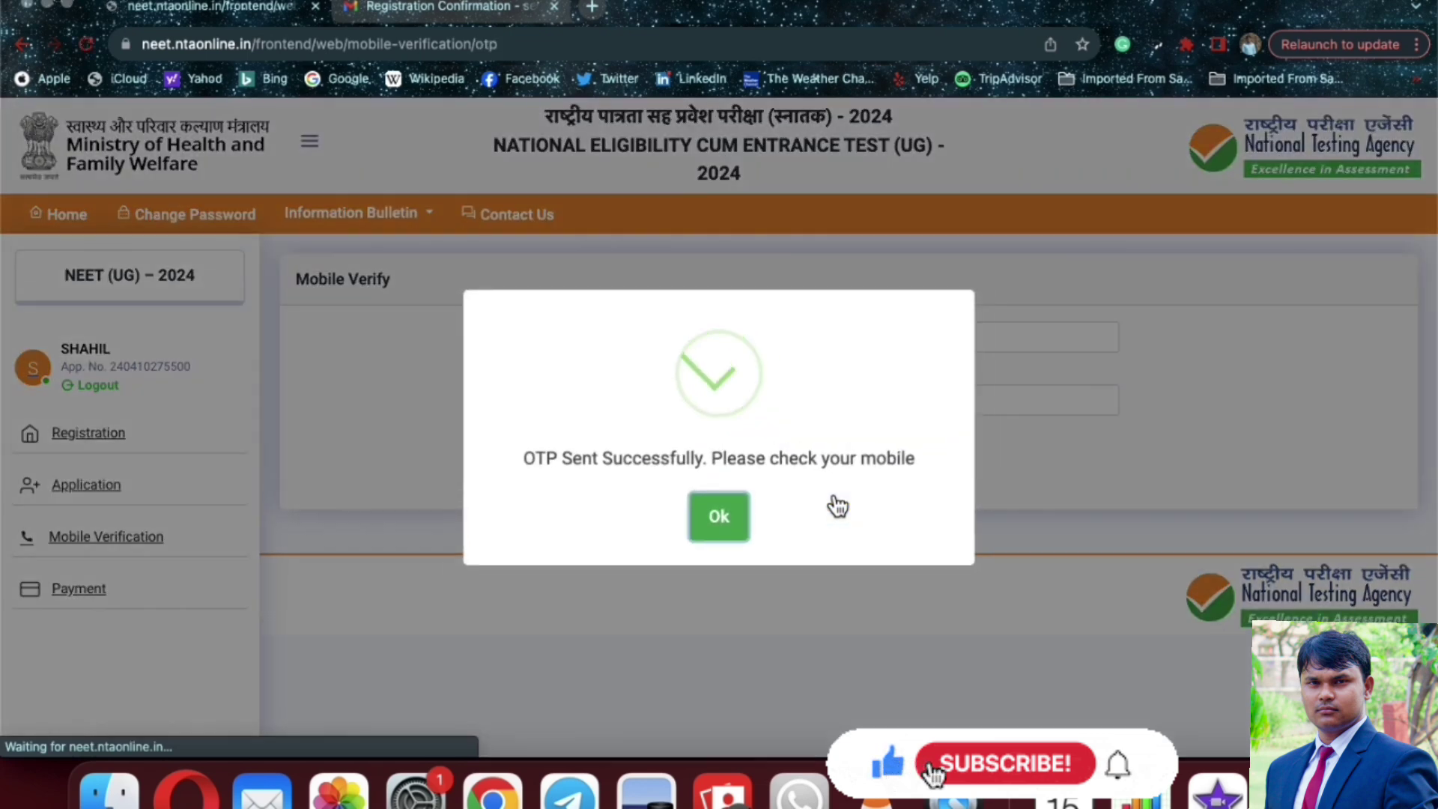
# Step: Enter the received mobile OTP and the new captcha, then submit for mobile verification
pyautogui.click(724, 518)
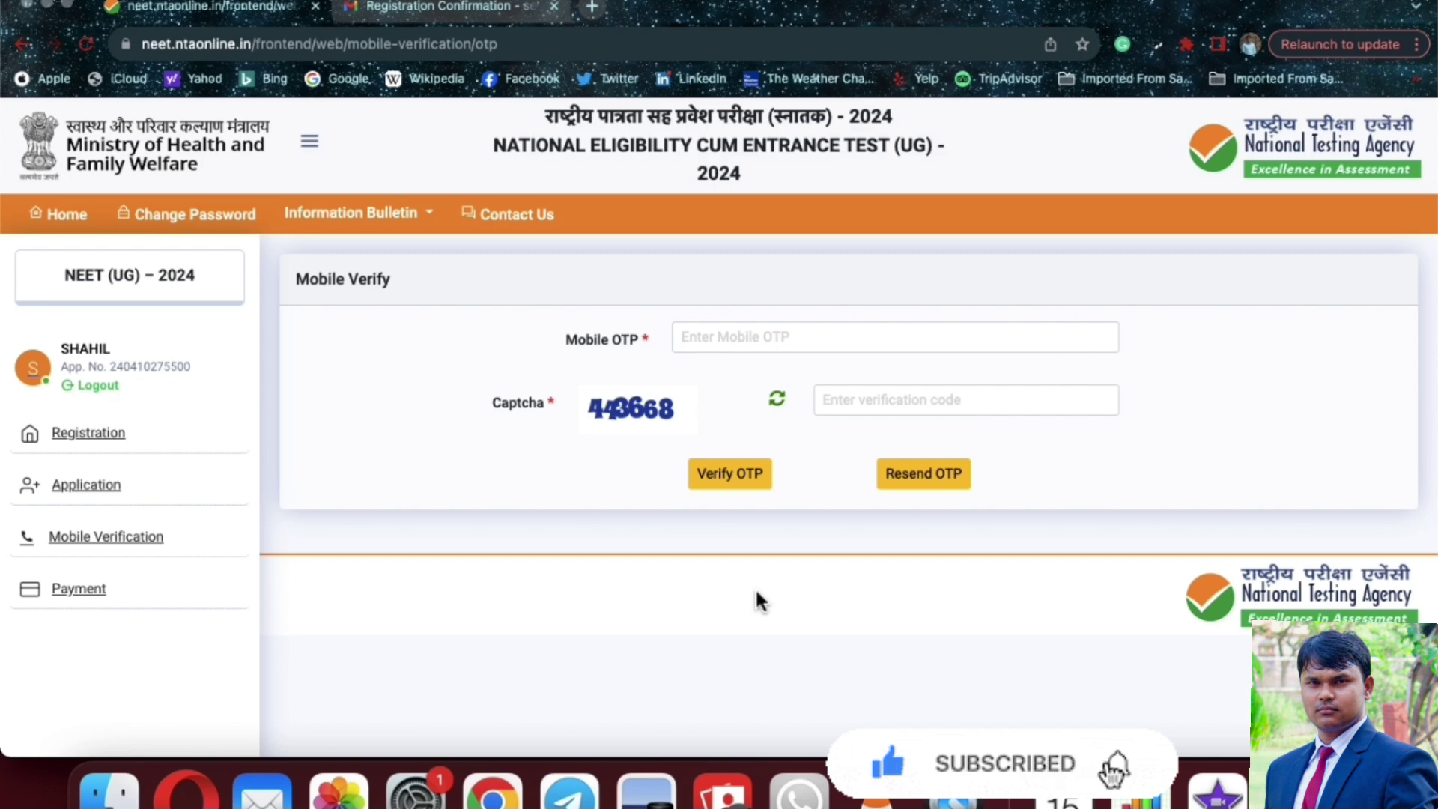
pyautogui.click(771, 337)
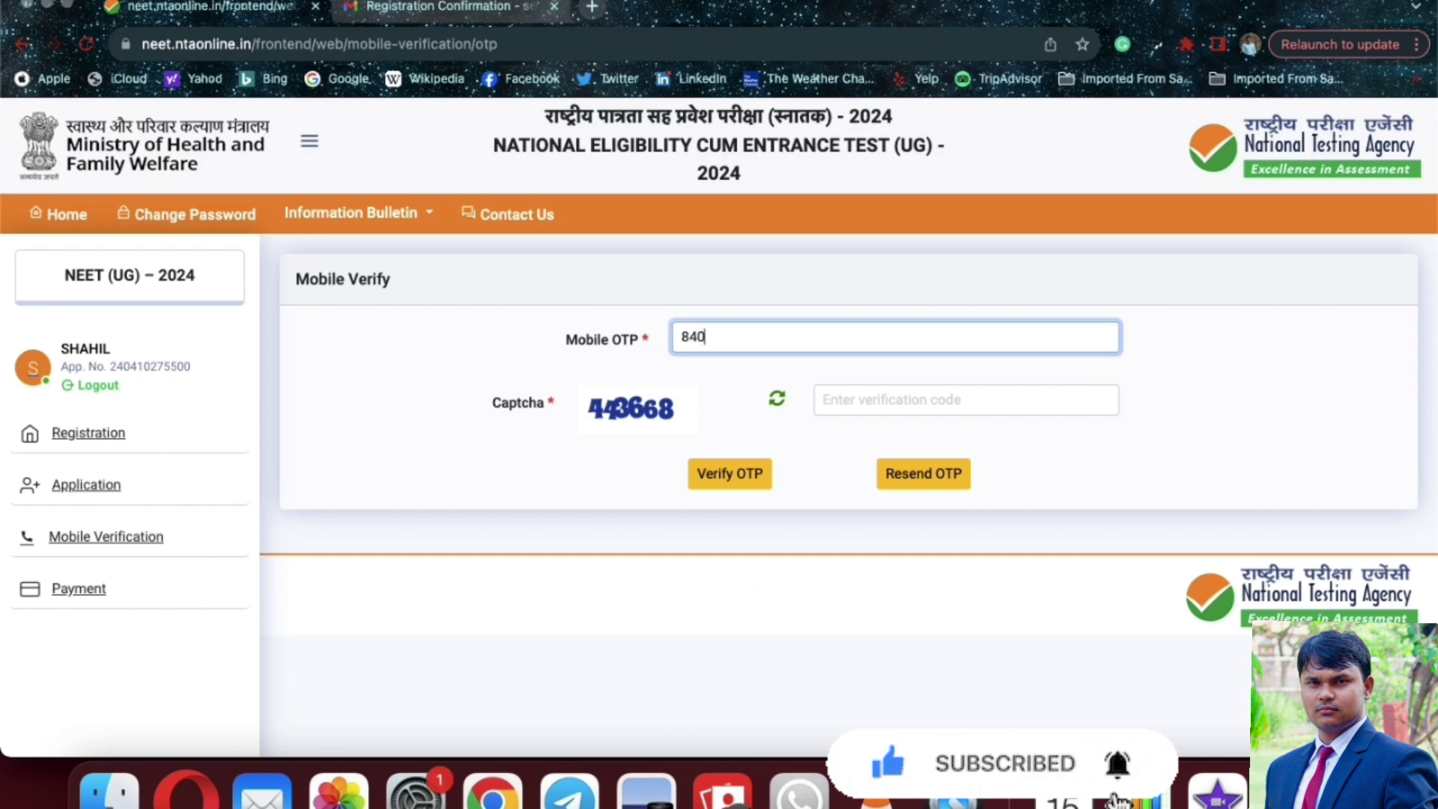
pyautogui.click(910, 408)
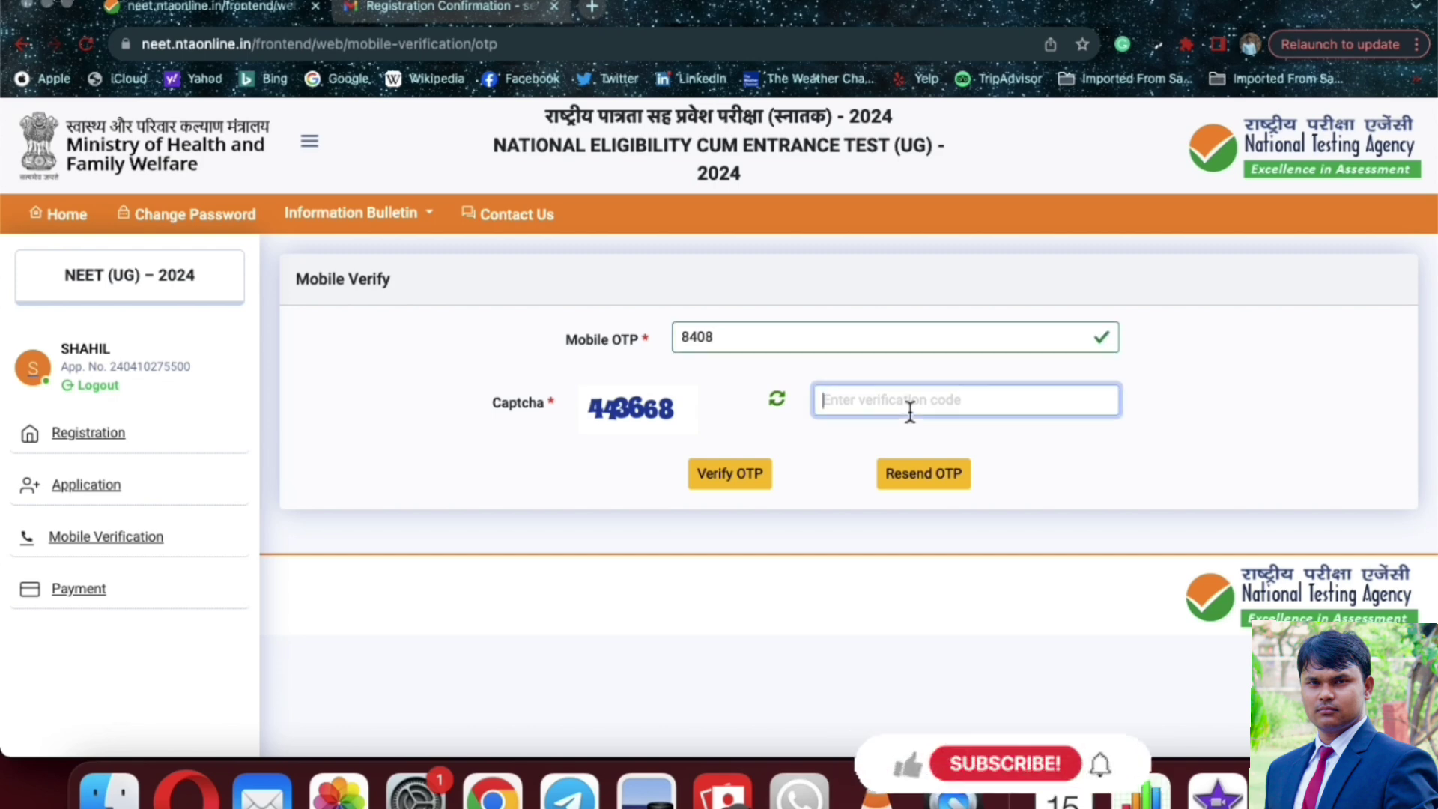
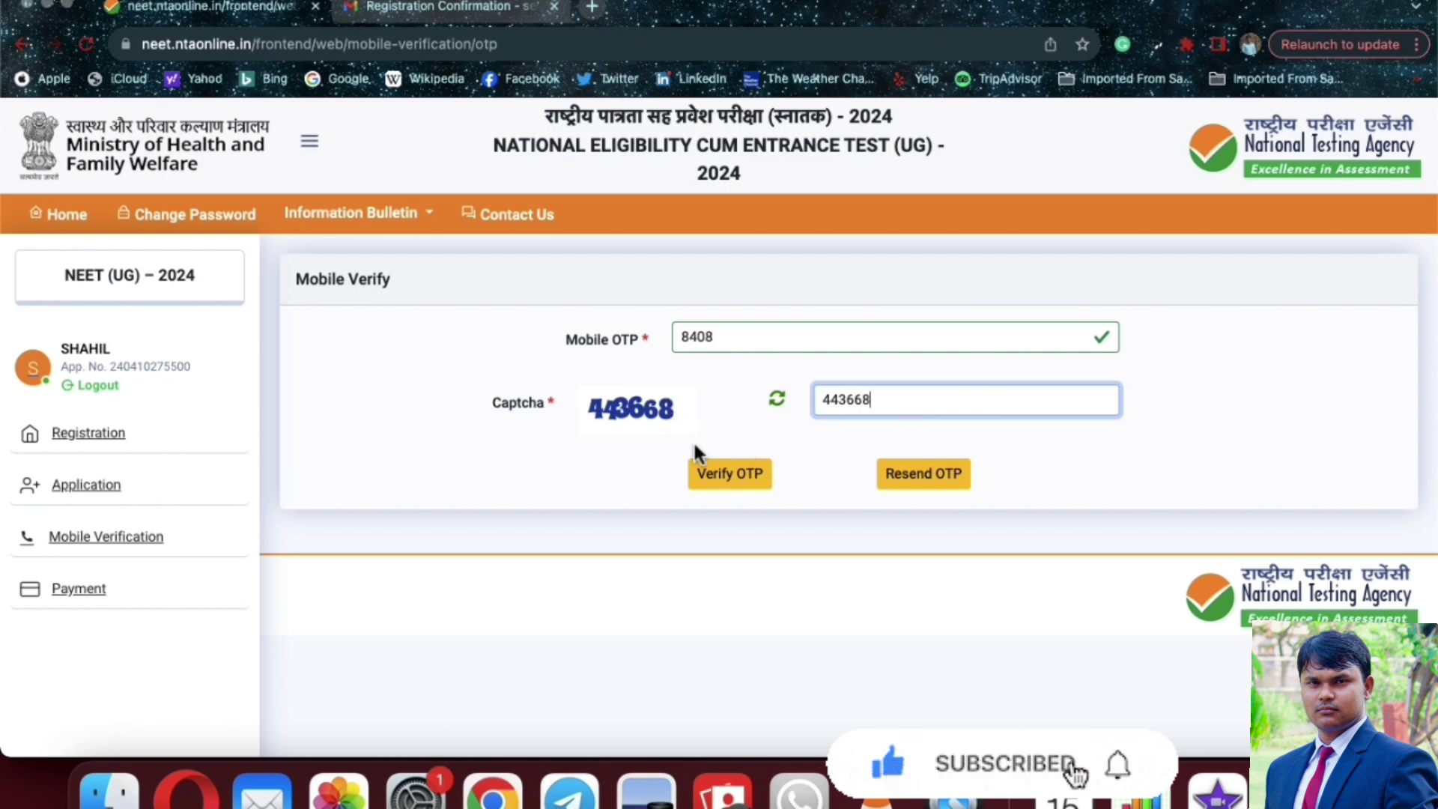
pyautogui.click(724, 487)
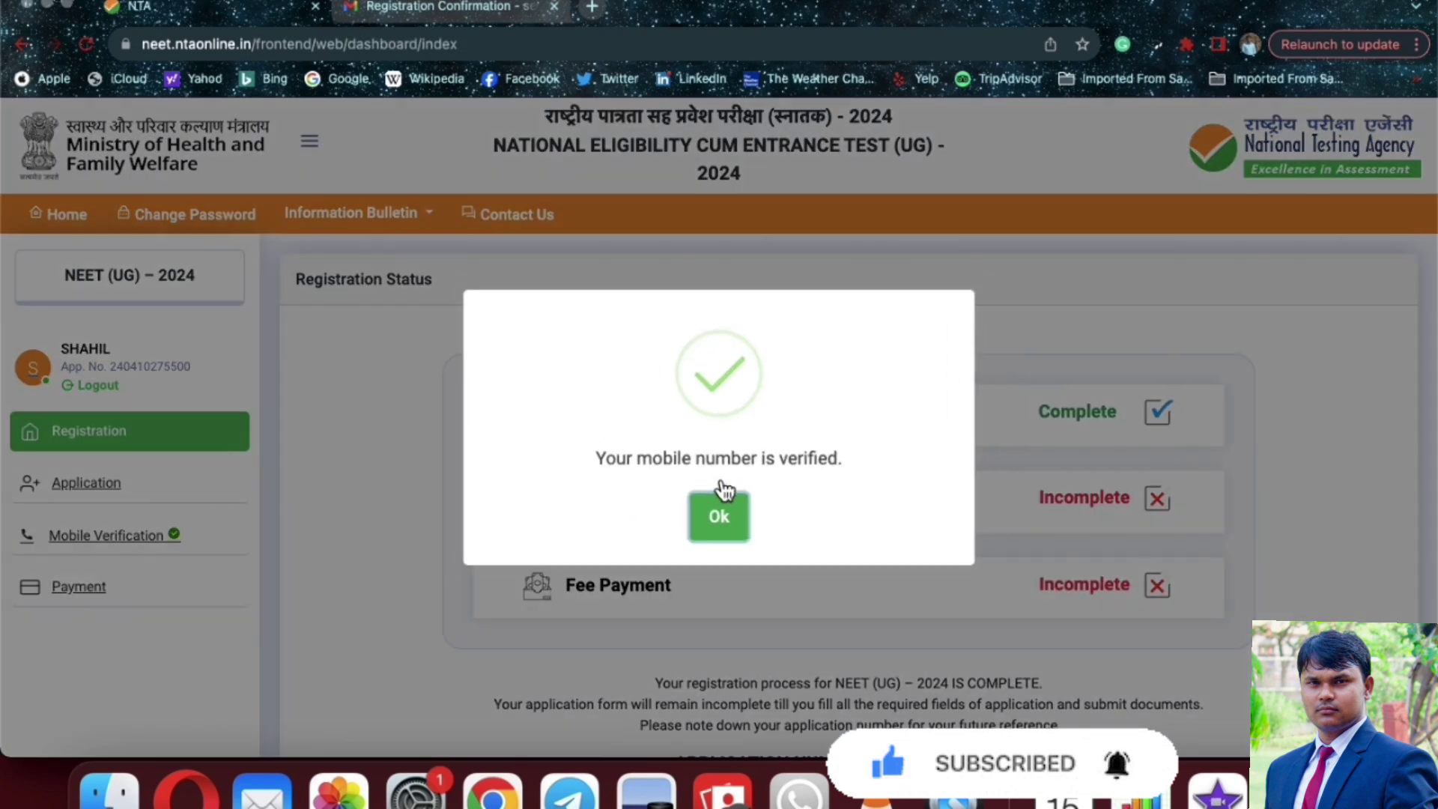
pyautogui.click(721, 513)
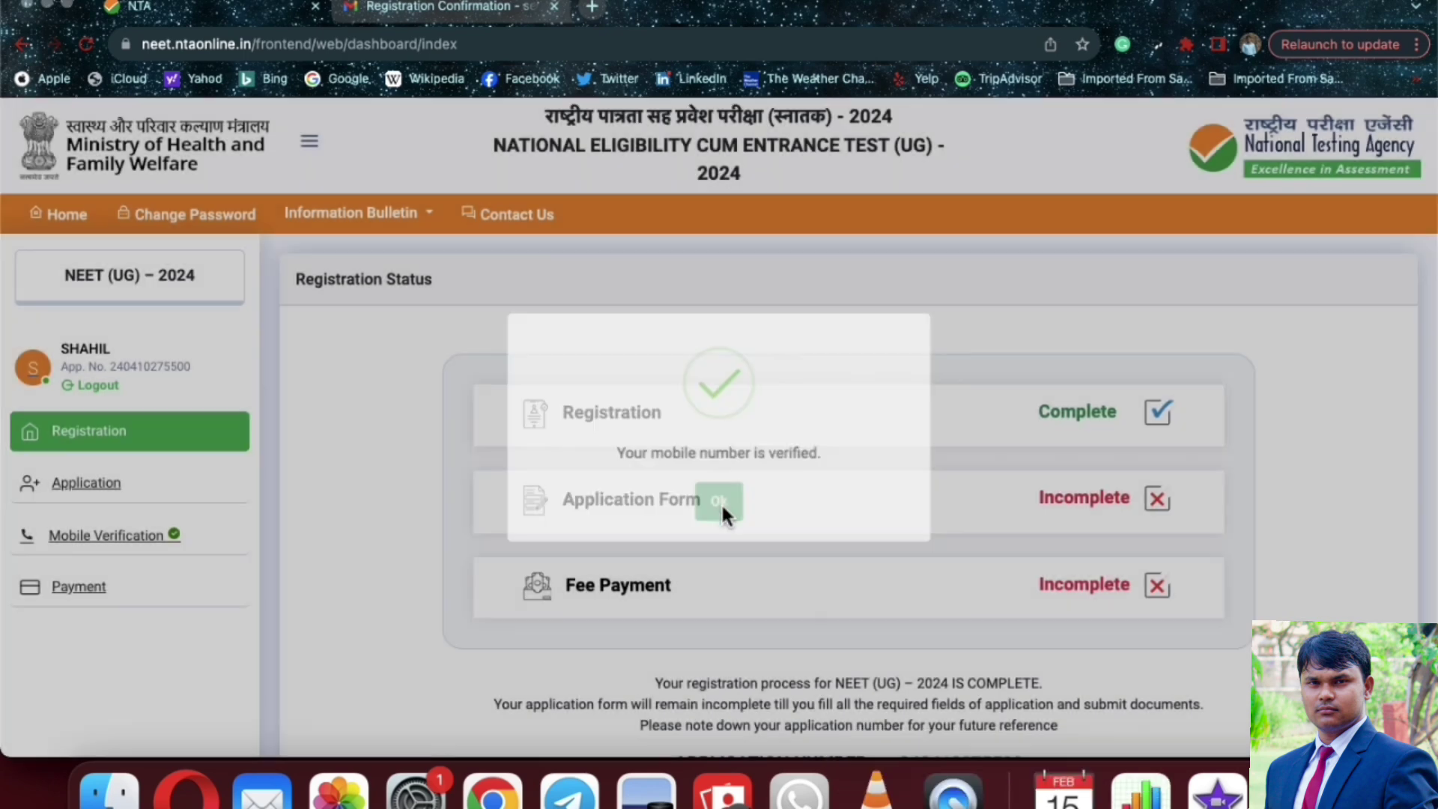
pyautogui.scroll(-5, 723, 516)
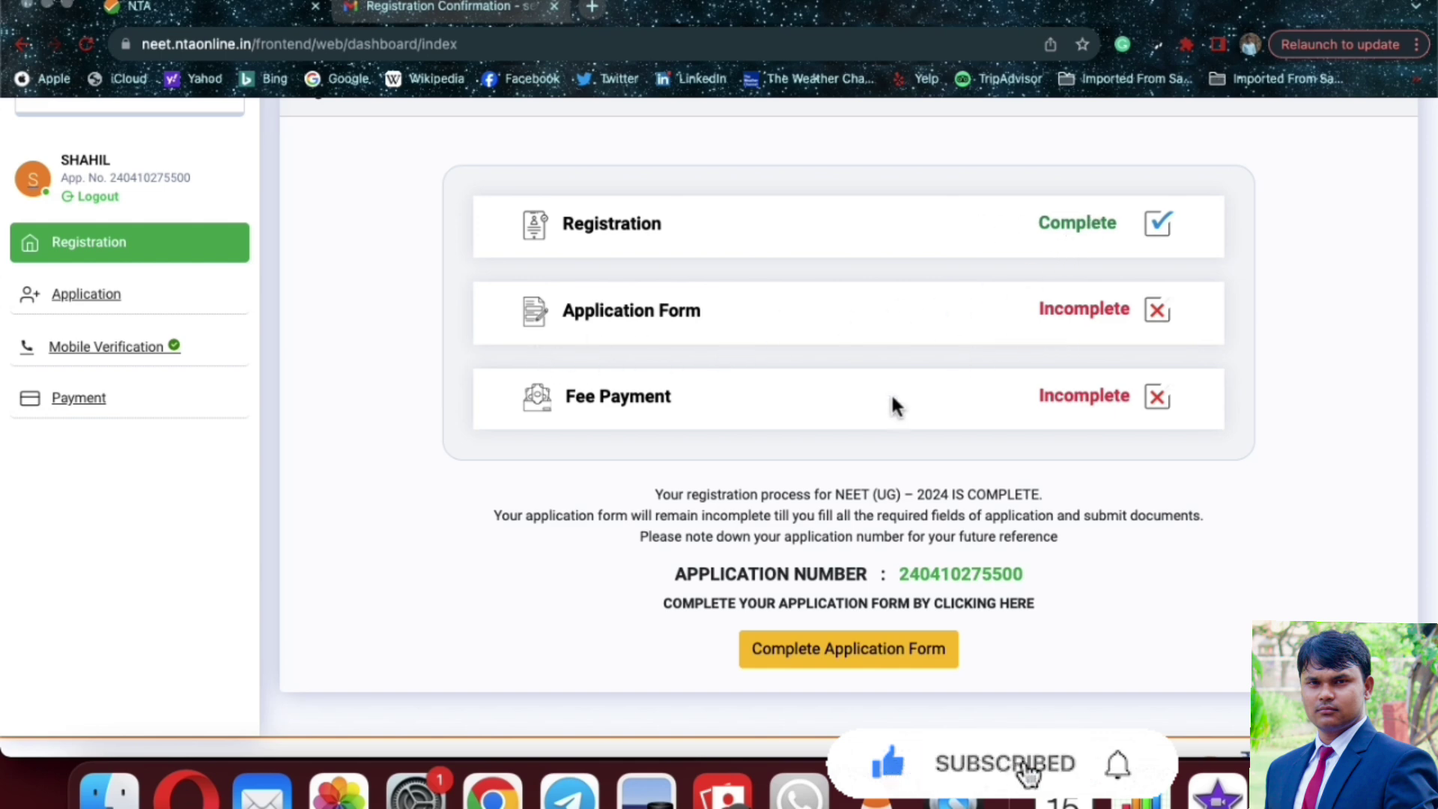
pyautogui.click(852, 661)
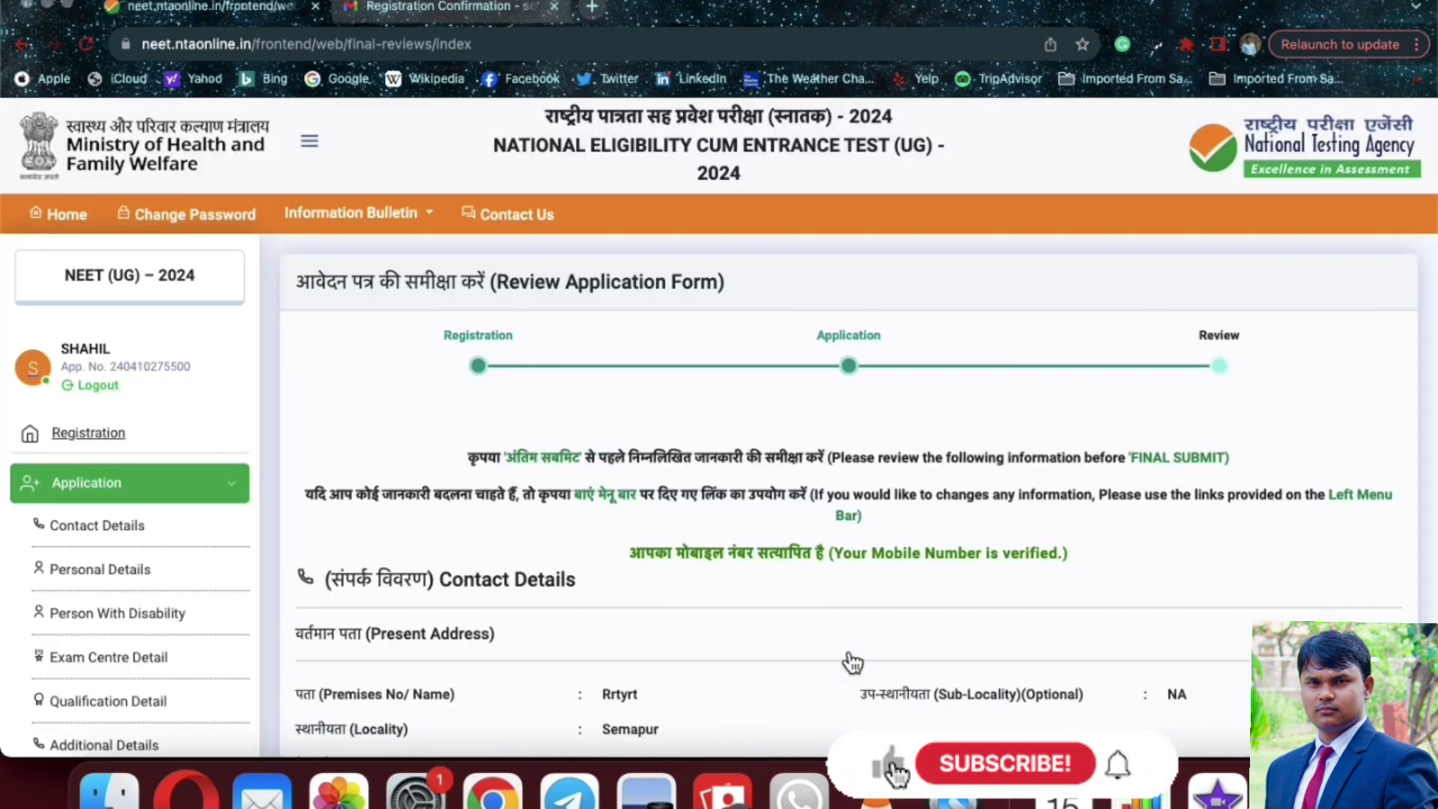
pyautogui.scroll(-8, 852, 660)
pyautogui.scroll(-20, 851, 661)
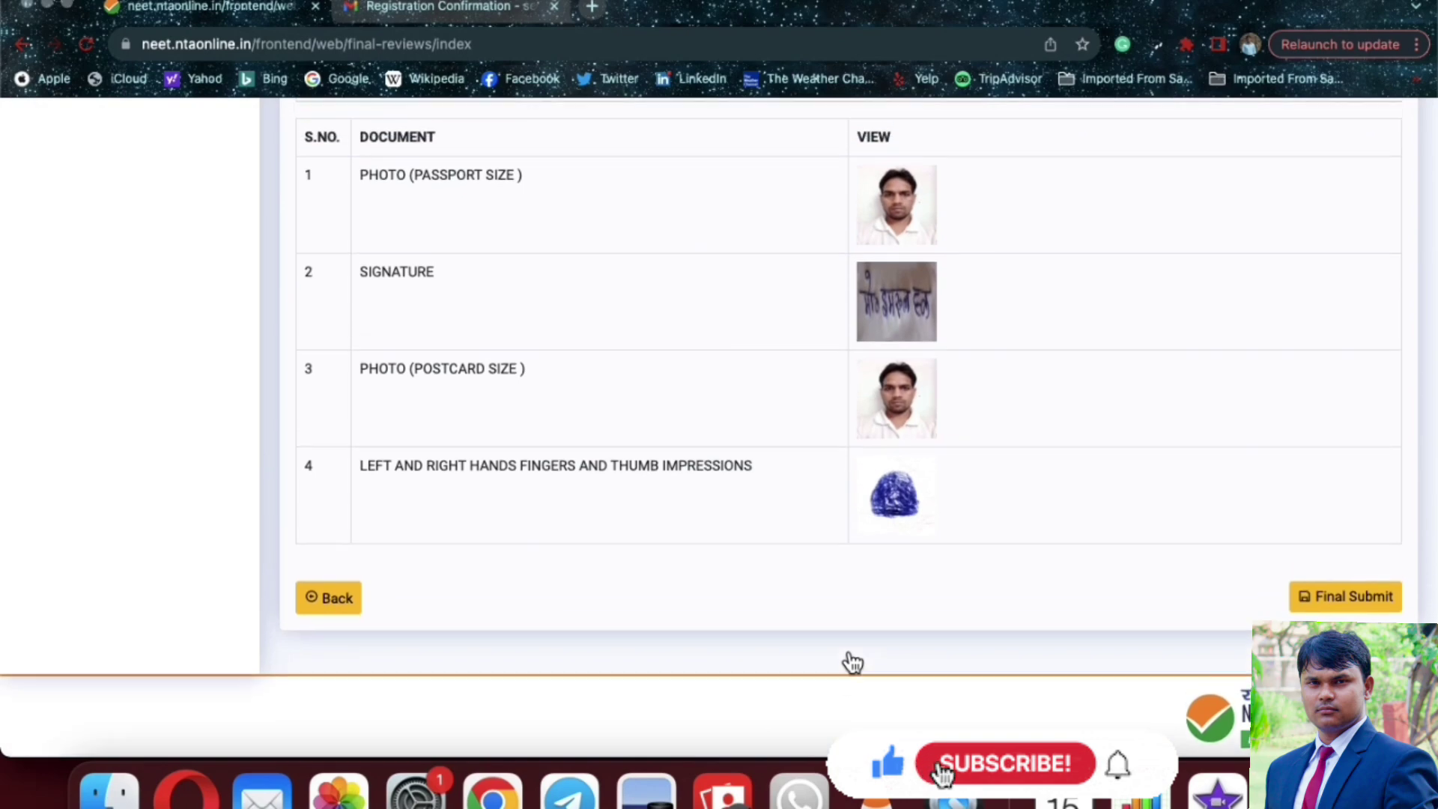
pyautogui.scroll(10, 852, 660)
pyautogui.scroll(-10, 852, 661)
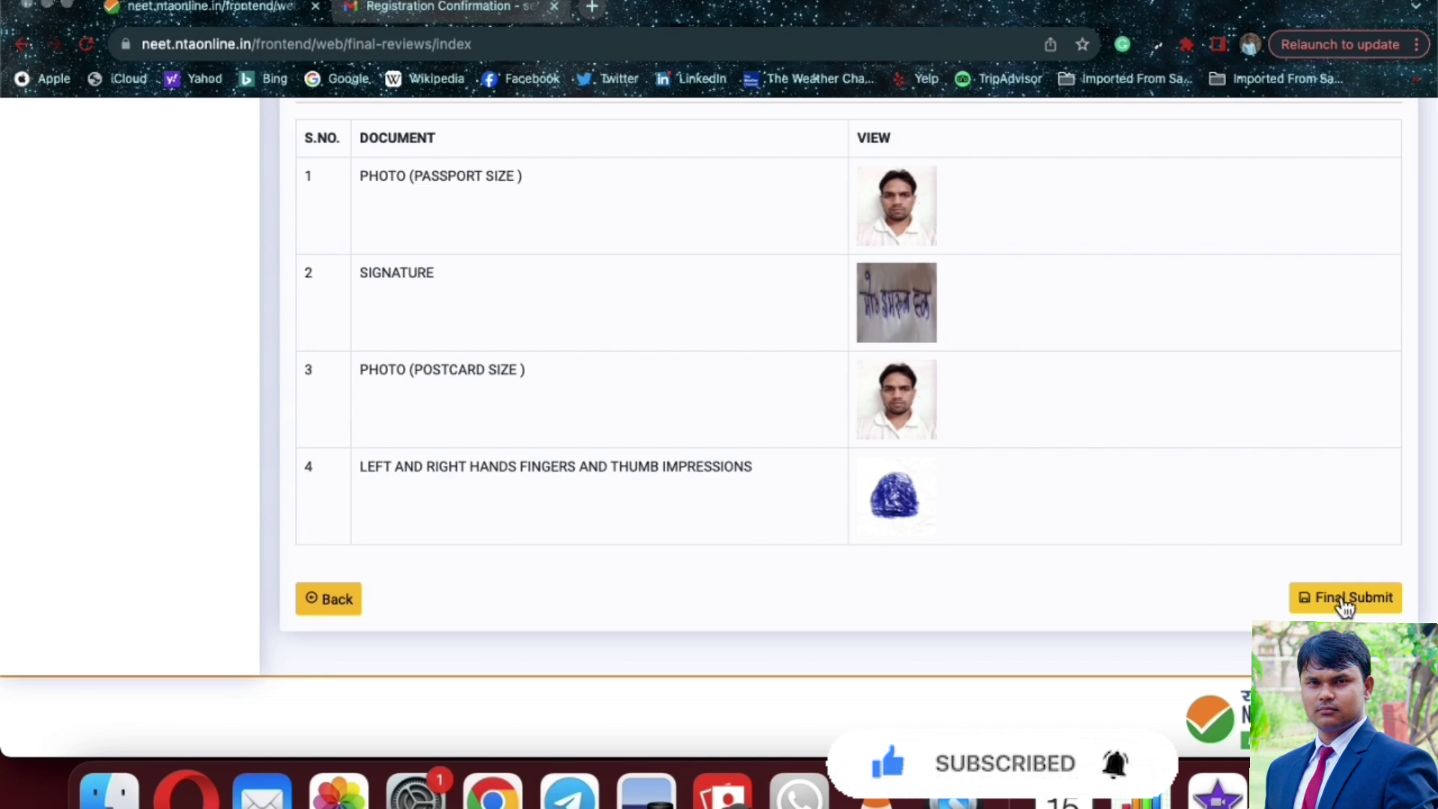
# Step: Tick Name, Date of Birth, parents' names, Gender, Address, Email, Center and I Agree, then final-submit
pyautogui.click(1344, 602)
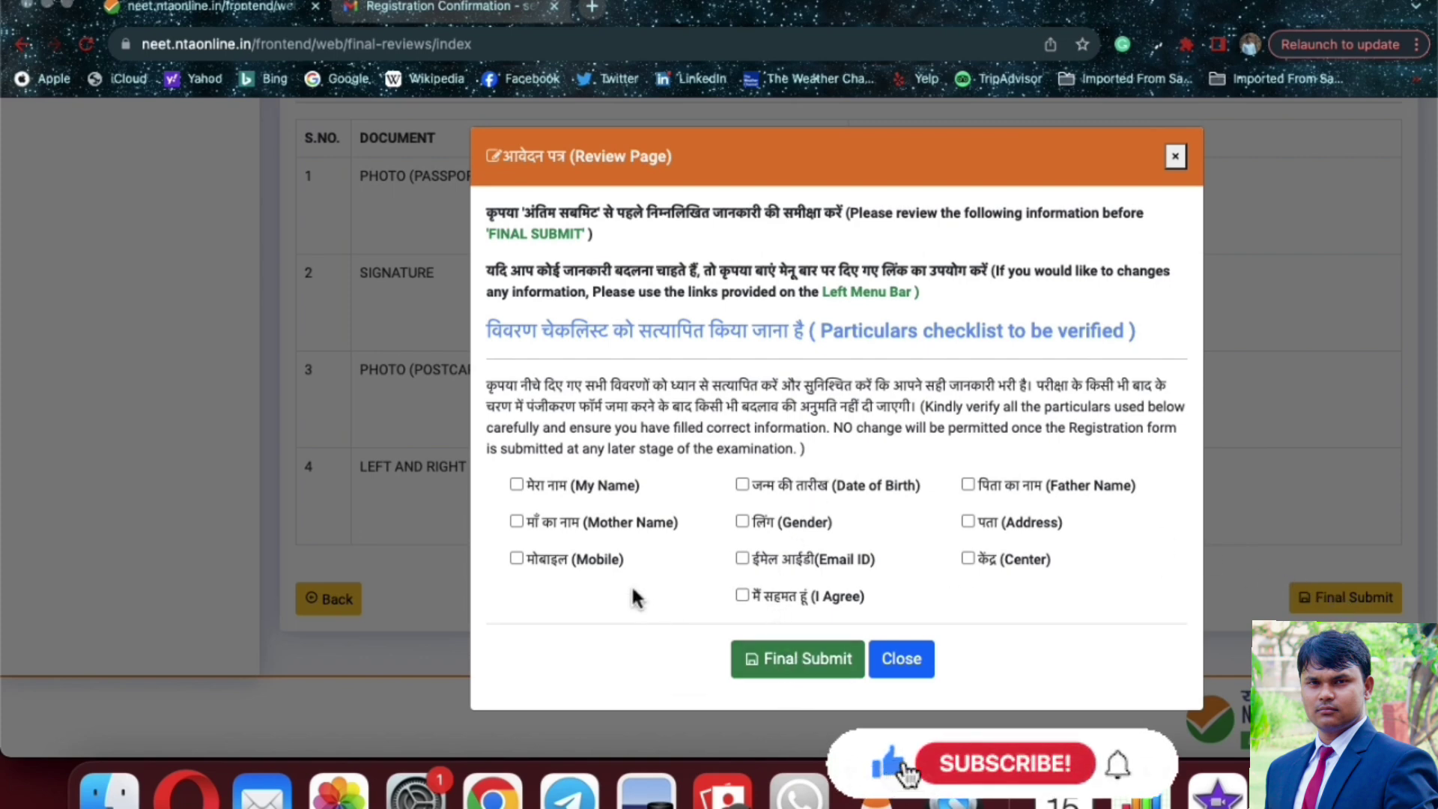
pyautogui.click(518, 484)
pyautogui.click(744, 484)
pyautogui.click(968, 485)
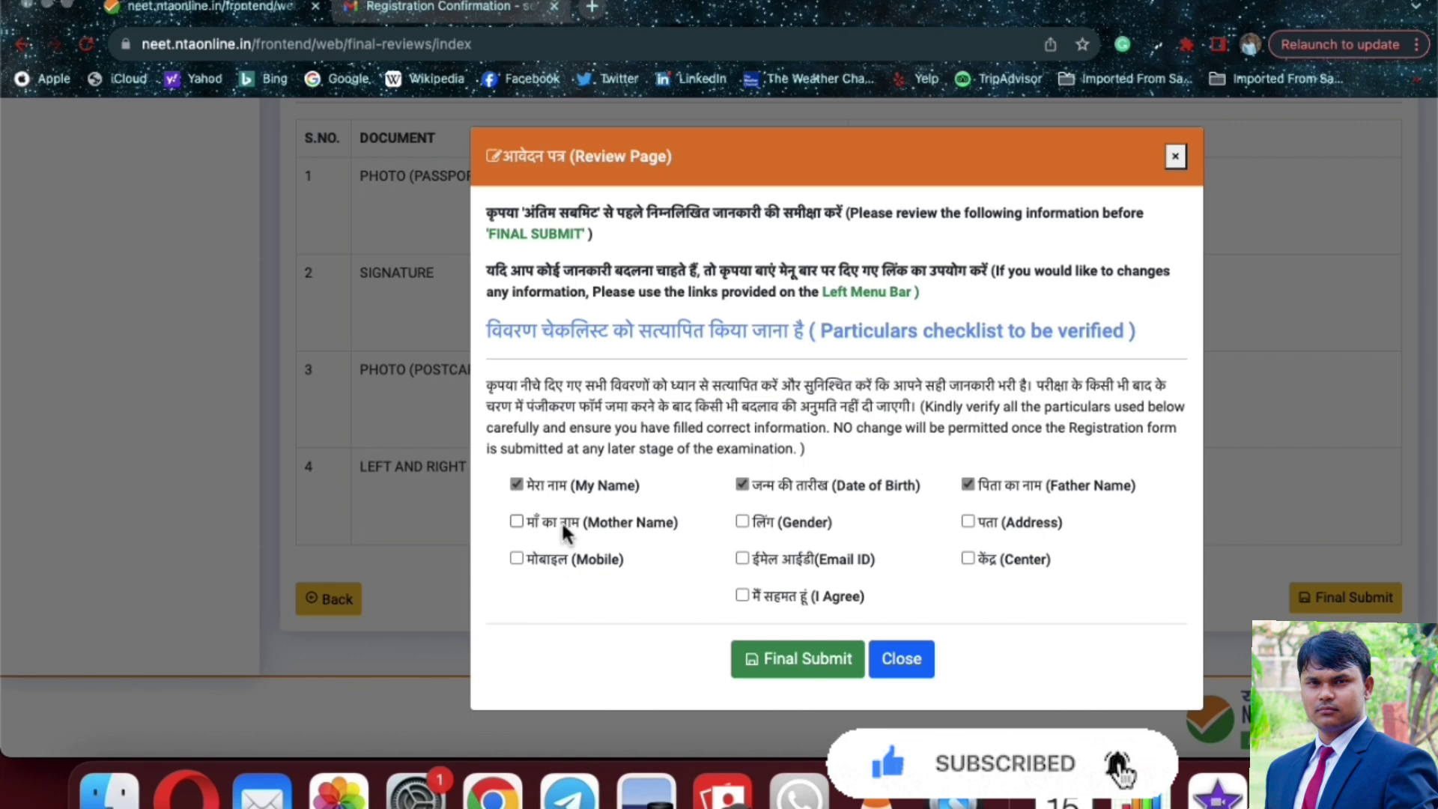
pyautogui.click(517, 559)
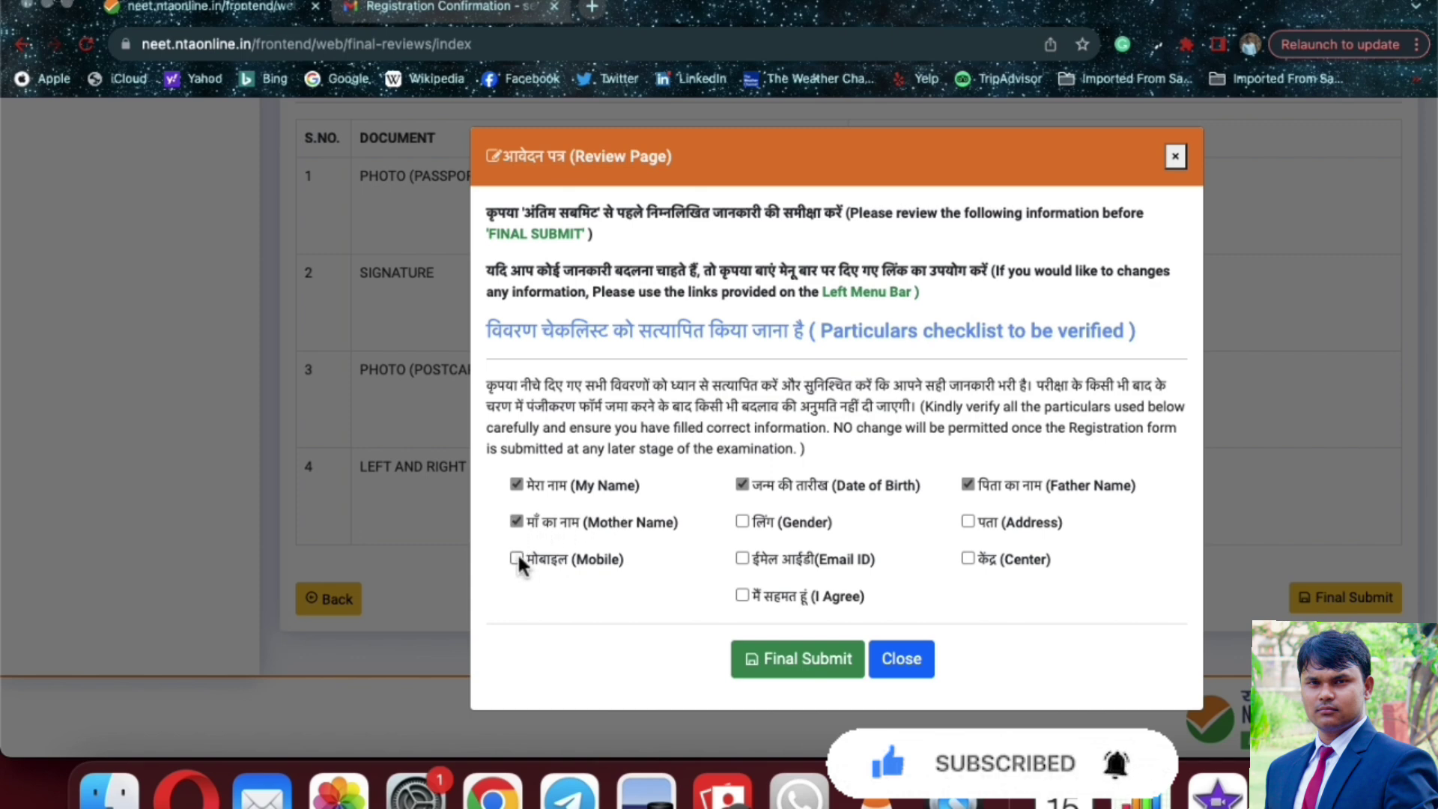
pyautogui.click(743, 523)
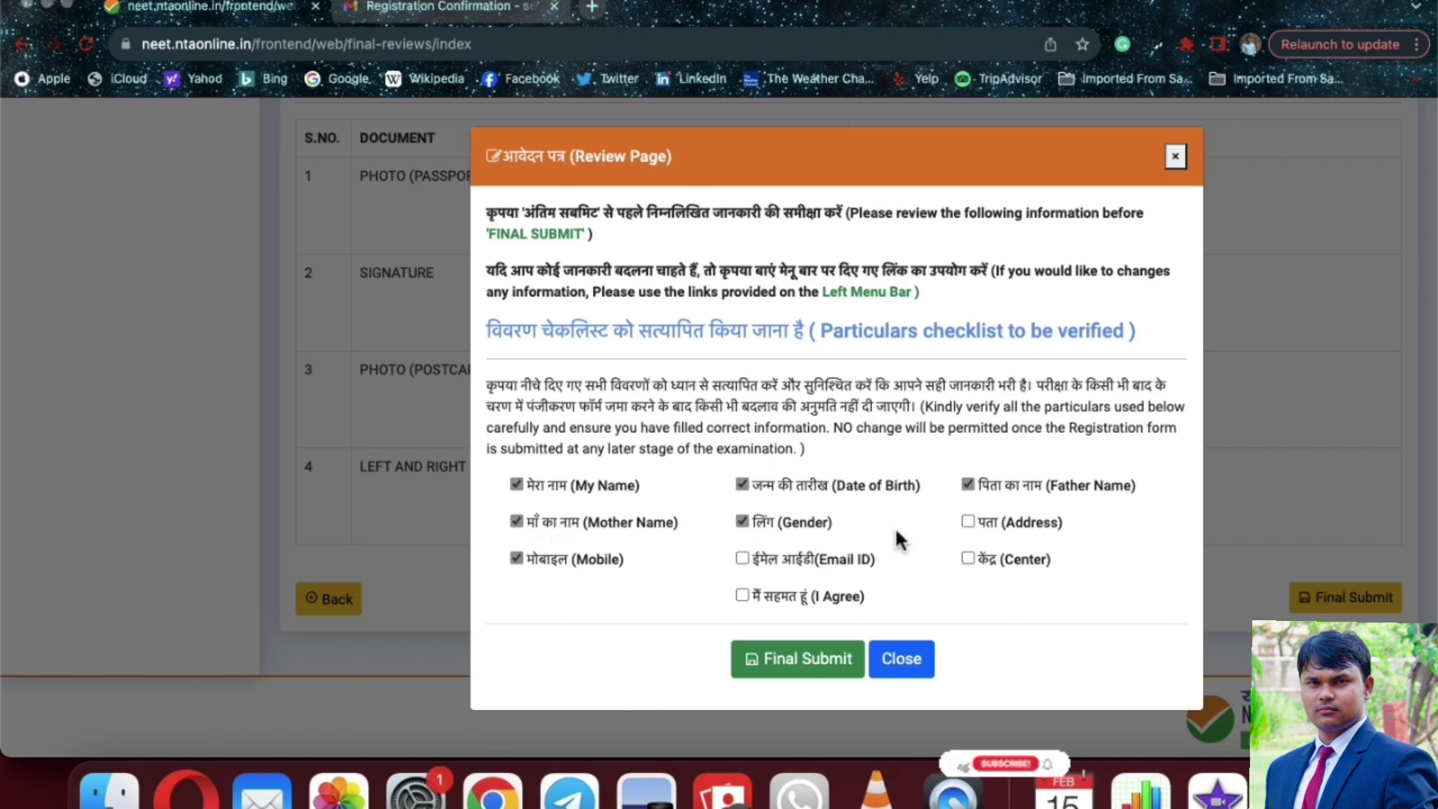
pyautogui.click(969, 522)
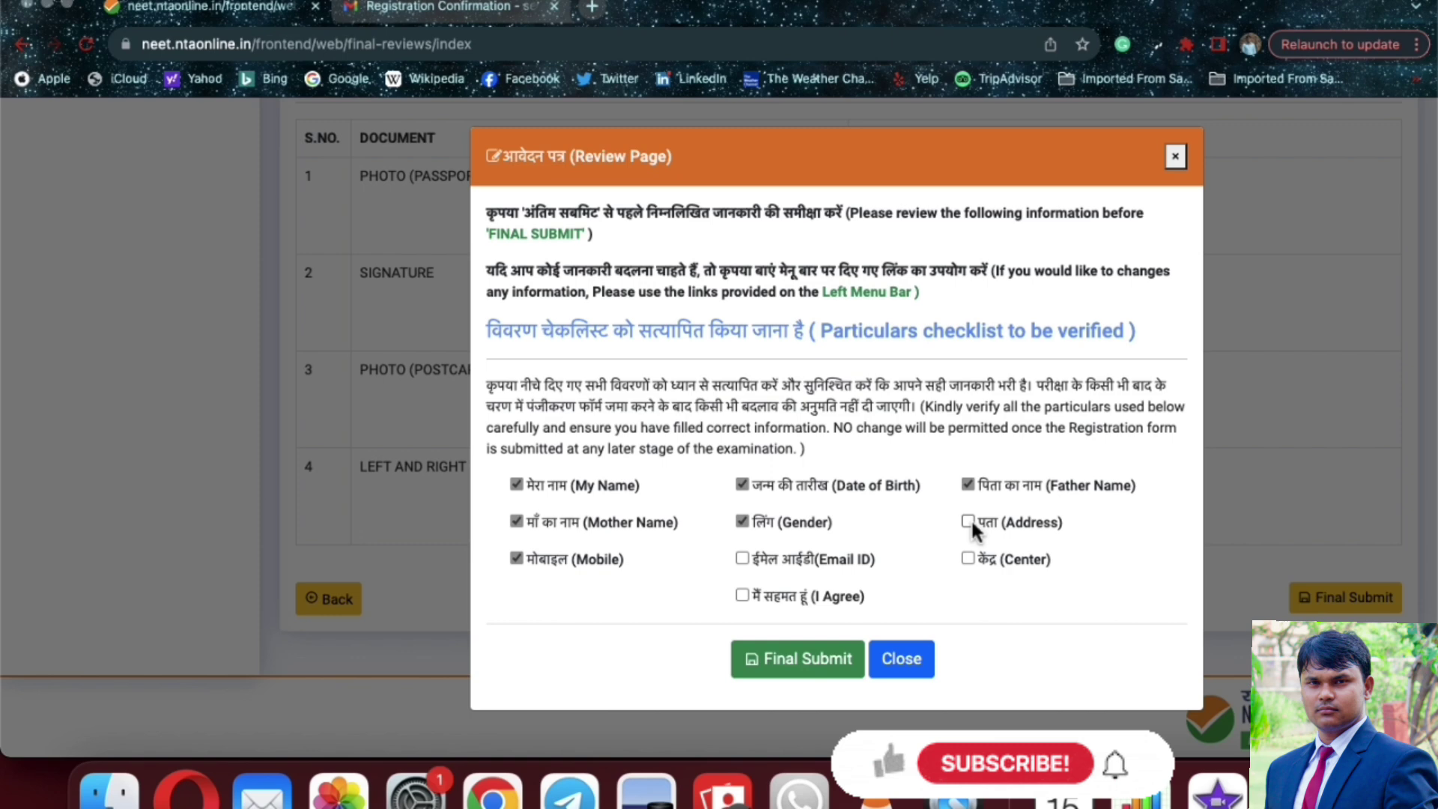
pyautogui.click(742, 558)
pyautogui.click(742, 596)
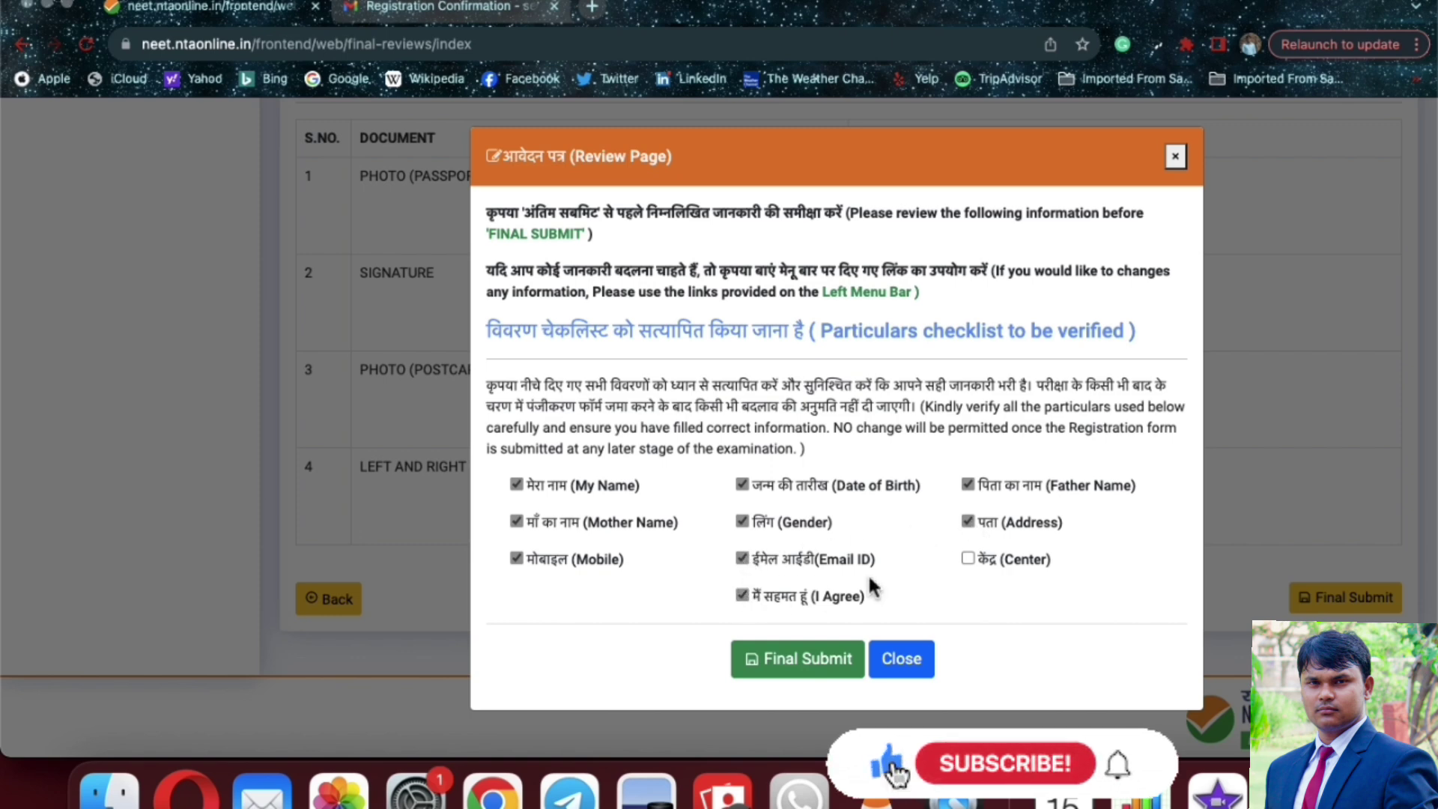
pyautogui.click(968, 558)
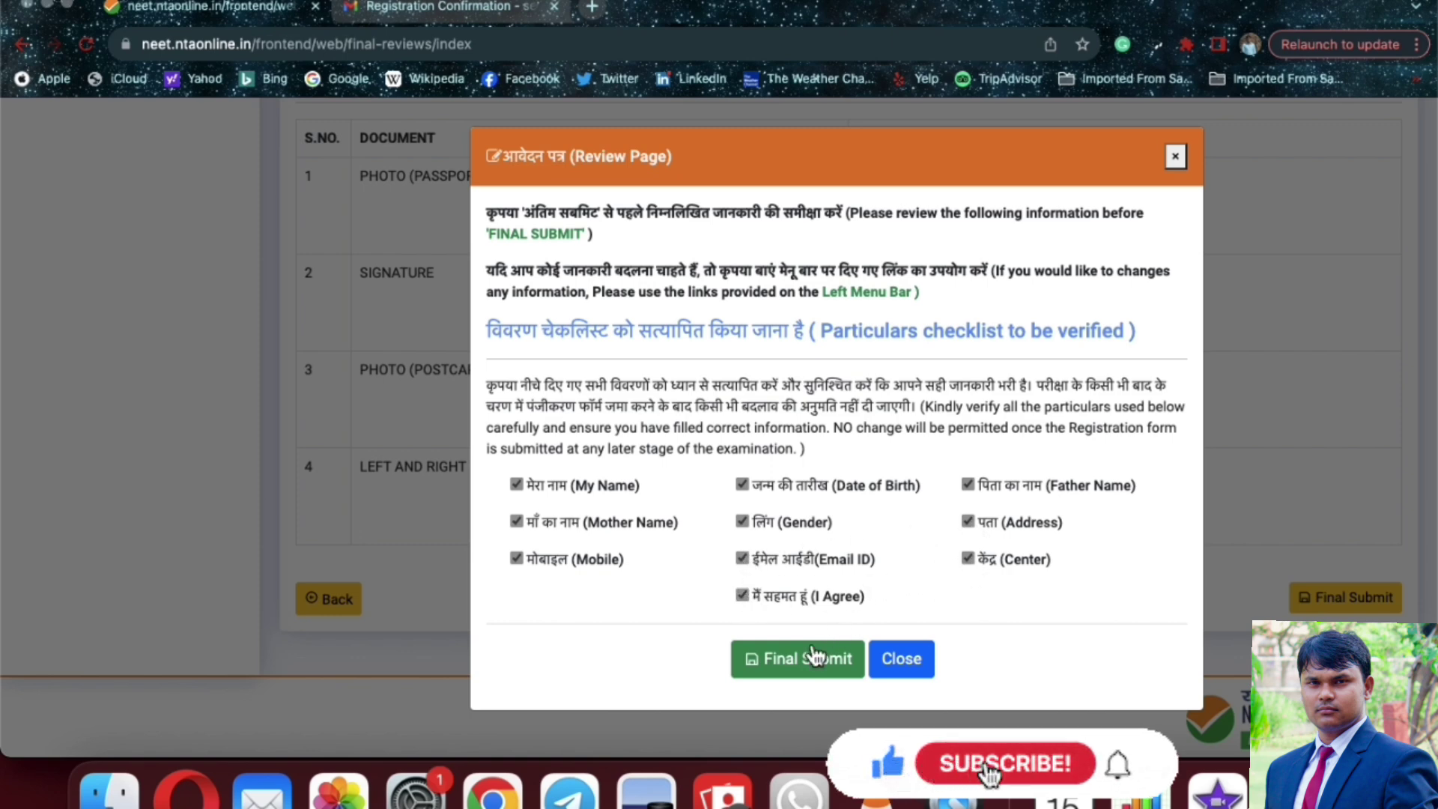
pyautogui.click(811, 659)
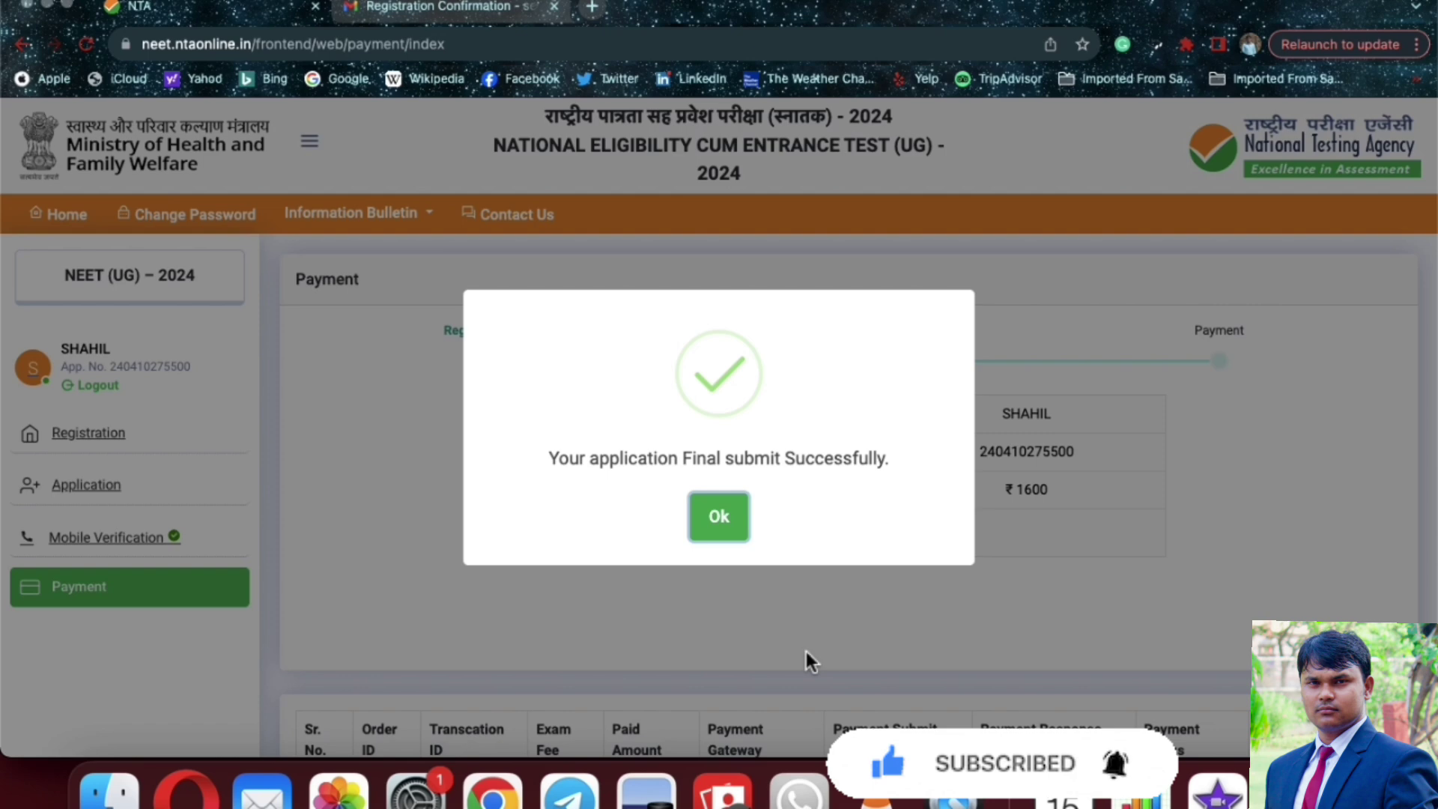
# Step: Dismiss the submission success message and review the payment page
pyautogui.click(715, 533)
pyautogui.scroll(-2, 713, 526)
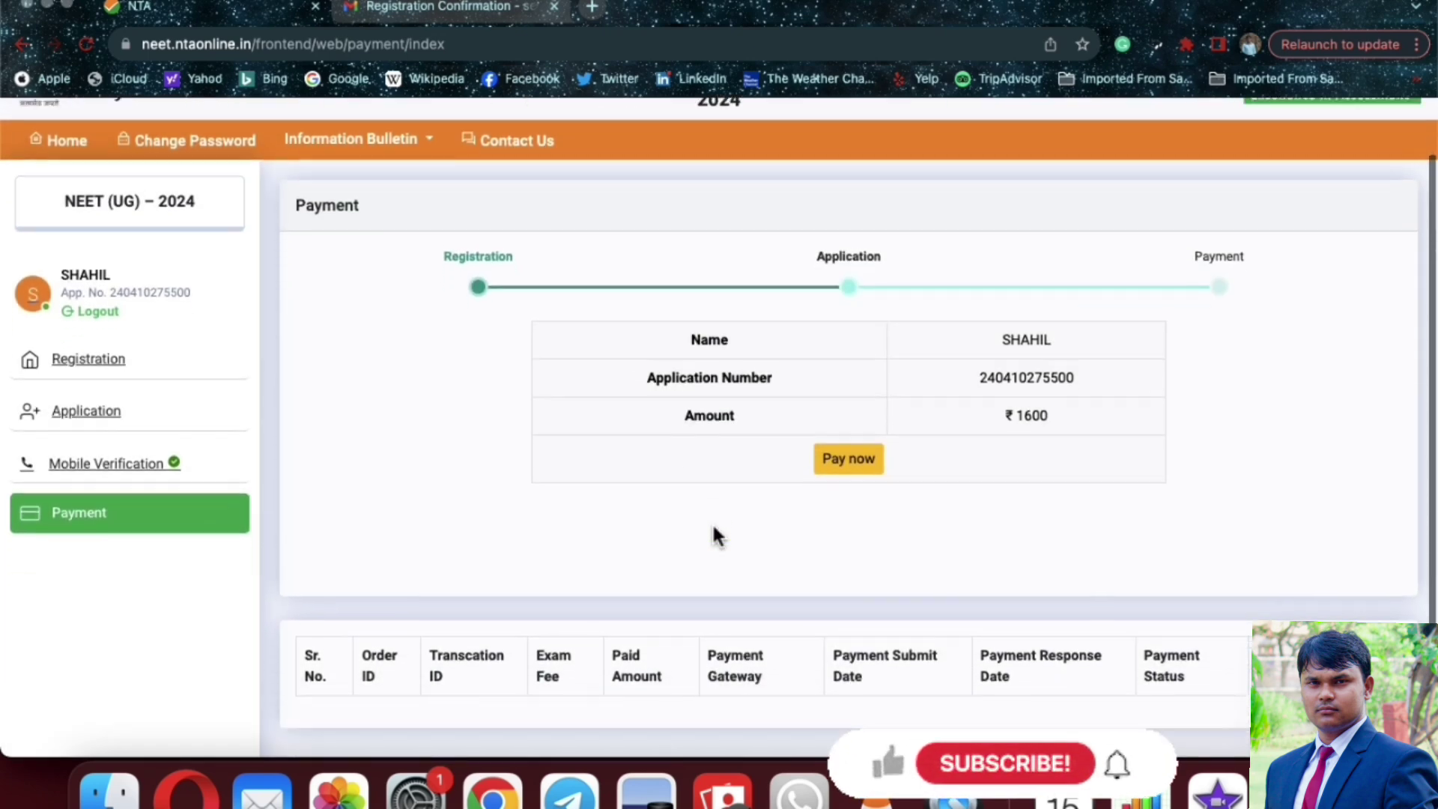
pyautogui.scroll(-1, 711, 537)
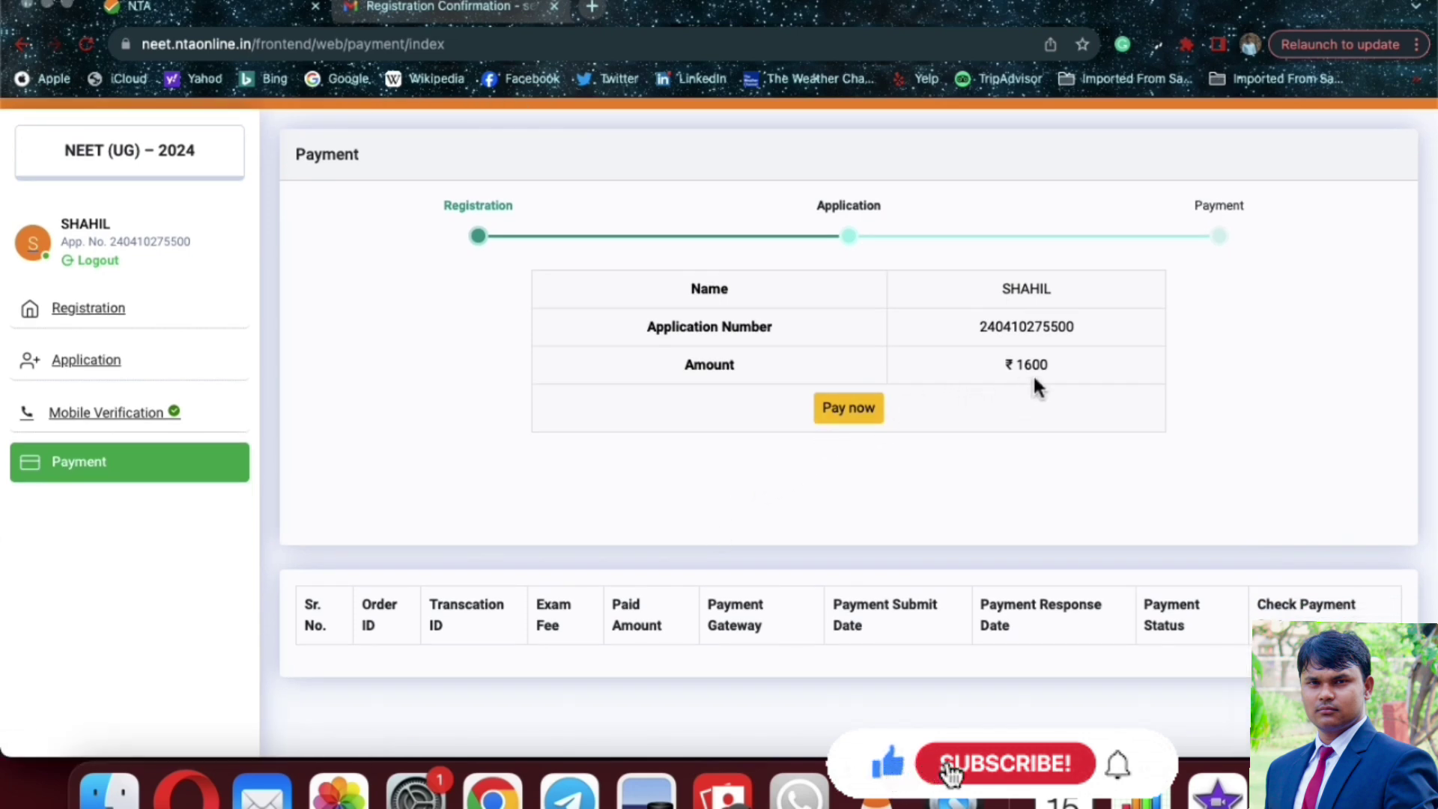
pyautogui.scroll(-1, 1035, 379)
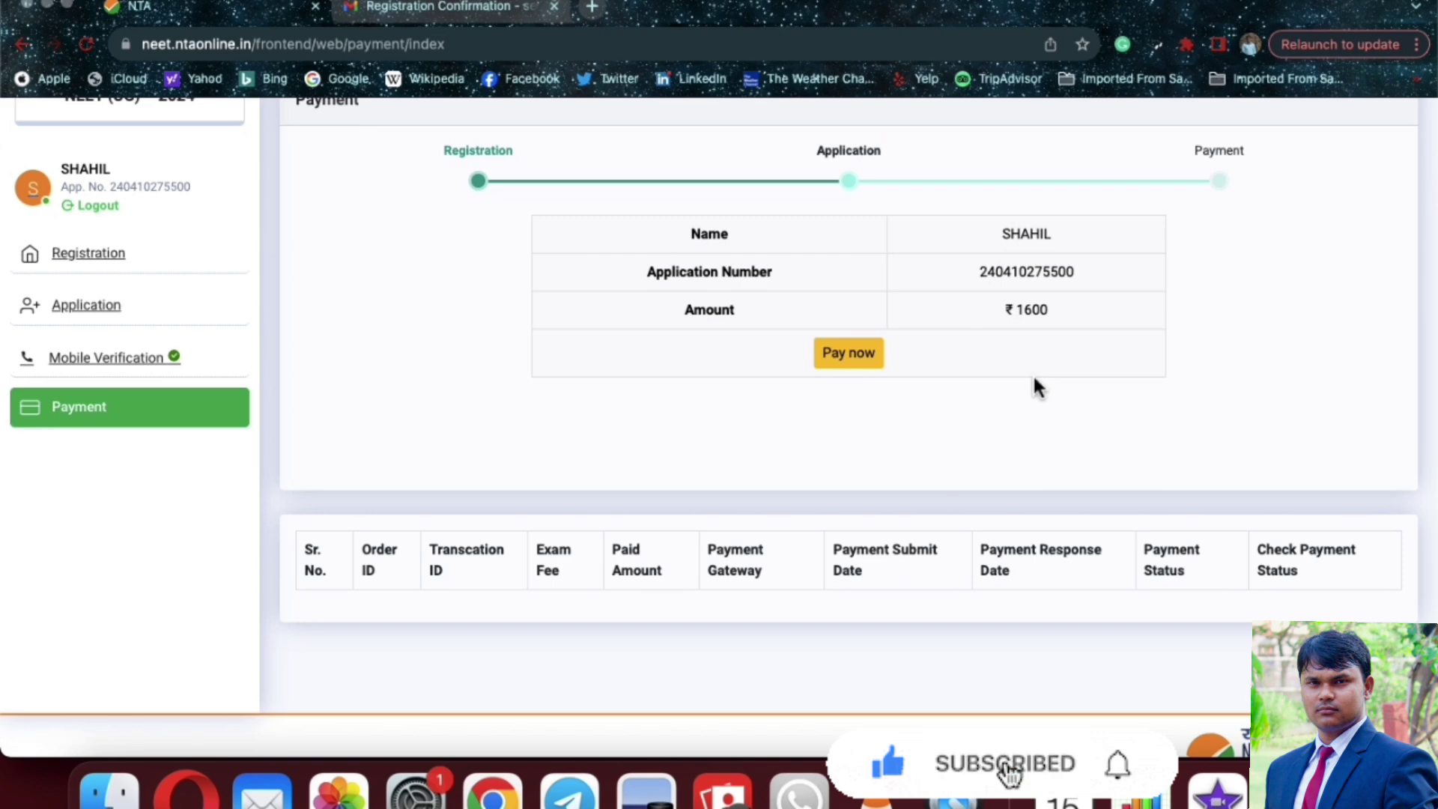
pyautogui.scroll(1, 1032, 375)
# Step: Proceed to pay the ₹1600 fee and bring up the list of payment gateways
pyautogui.click(854, 412)
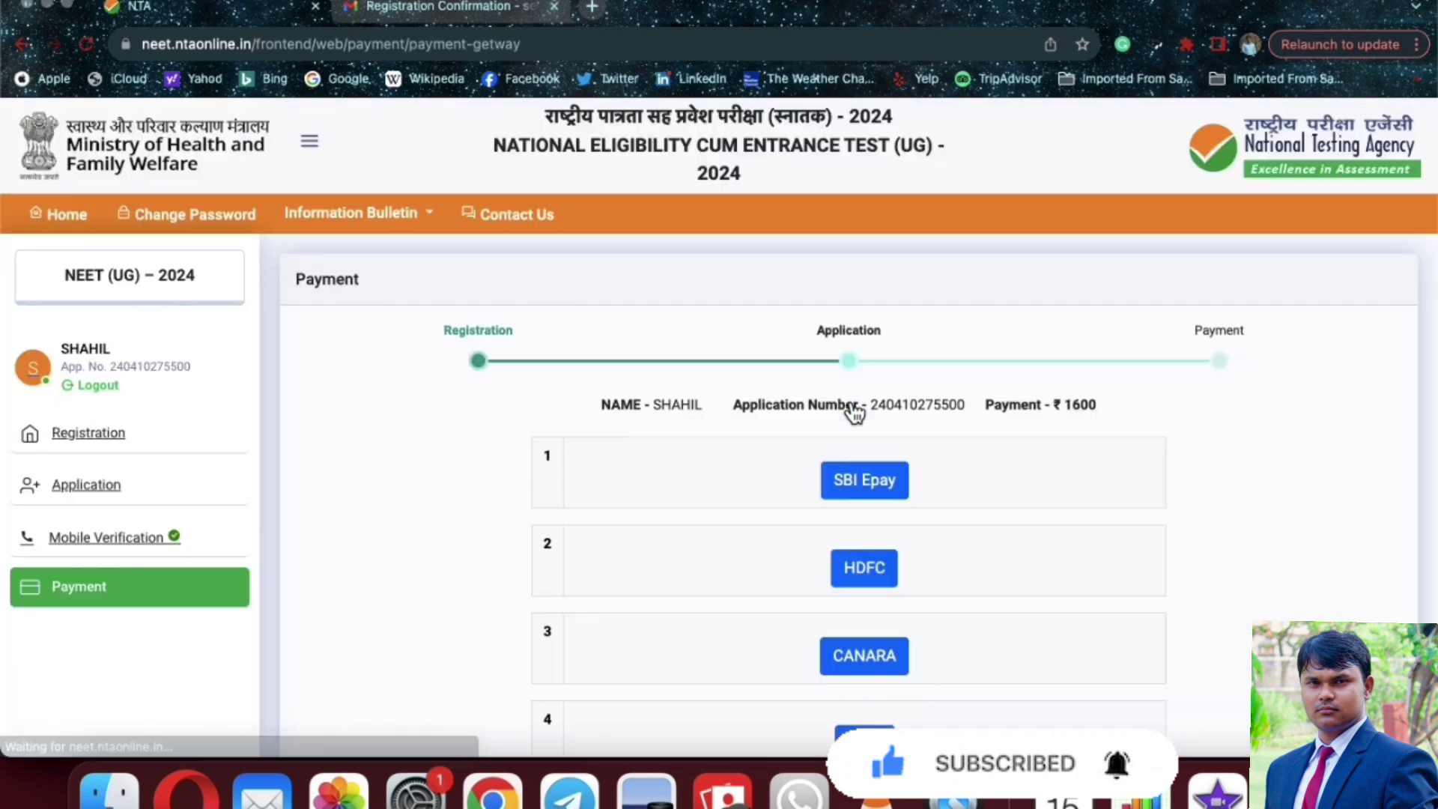
pyautogui.scroll(-3, 854, 410)
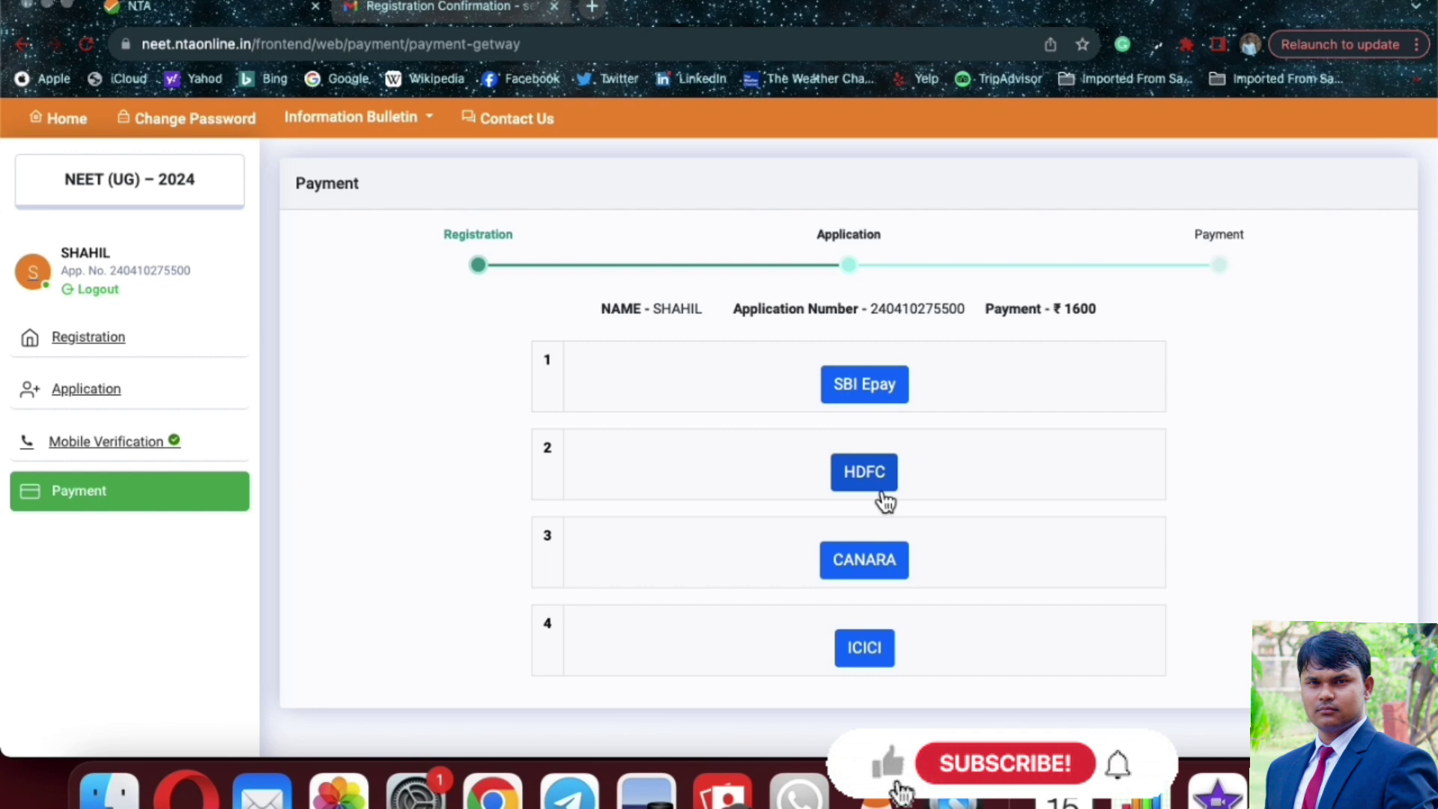
pyautogui.scroll(-3, 867, 588)
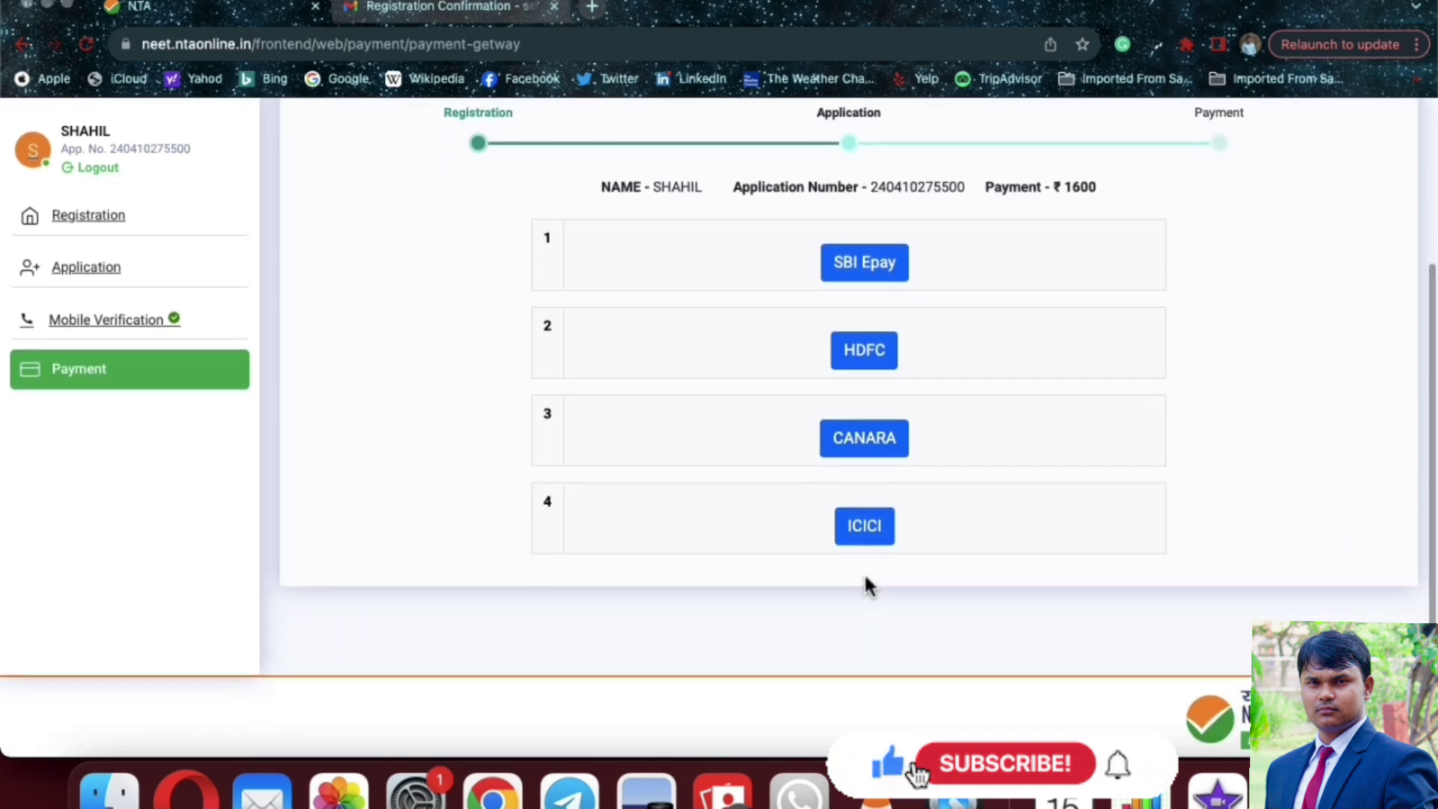
pyautogui.scroll(1, 866, 578)
pyautogui.scroll(4, 866, 588)
# Step: Choose the SBI Epay gateway, then select SBI Net Banking as the payment mode
pyautogui.click(858, 436)
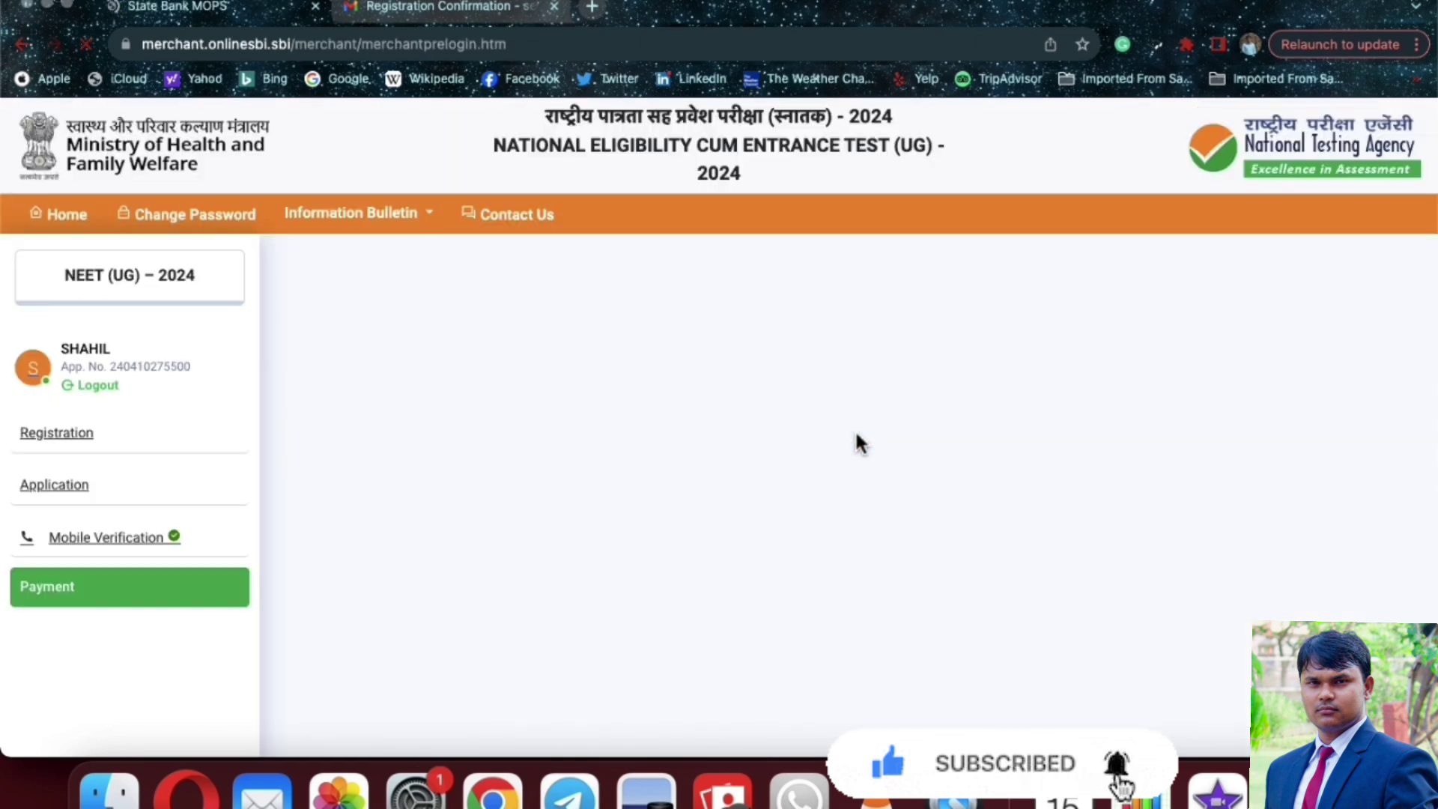
pyautogui.scroll(-3, 856, 438)
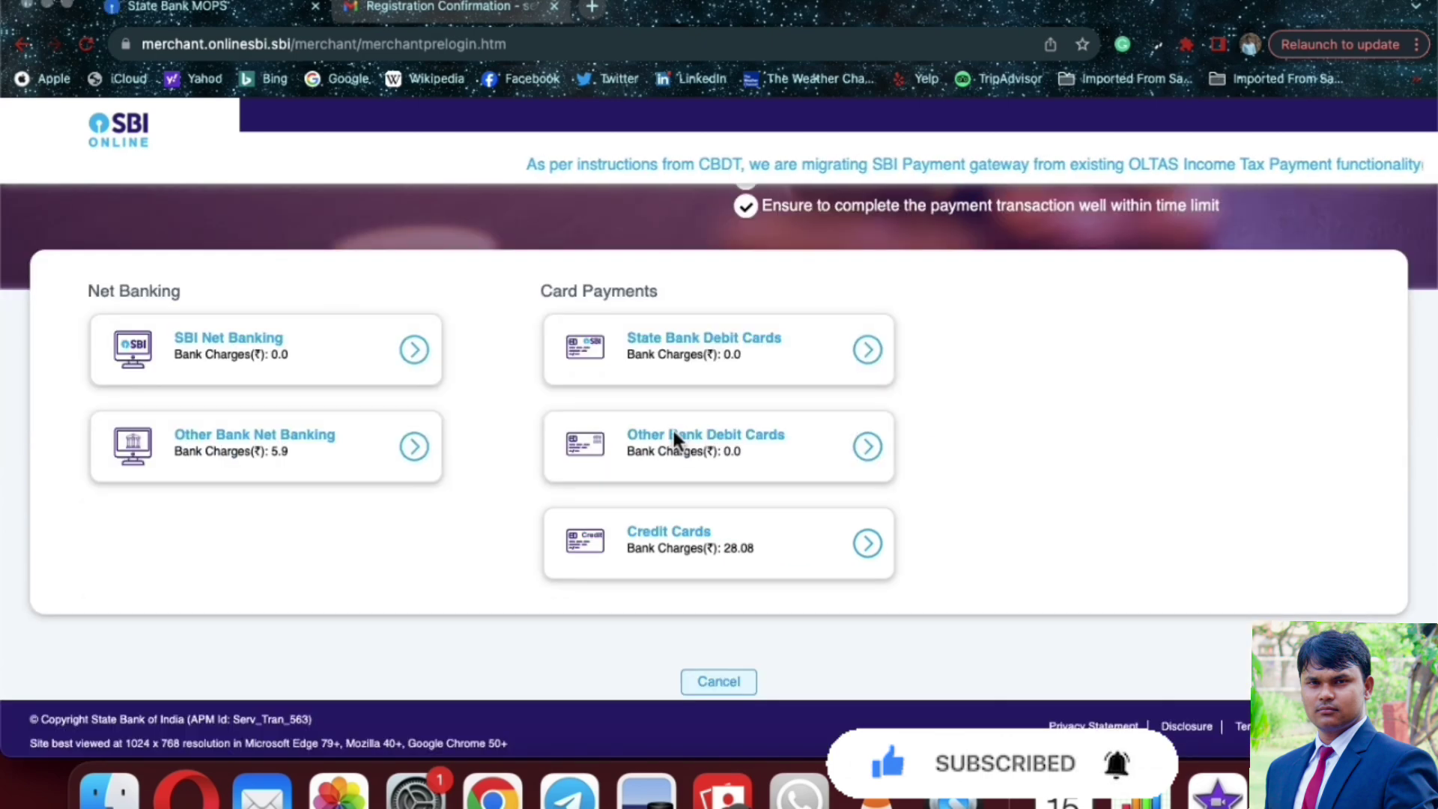
pyautogui.click(273, 358)
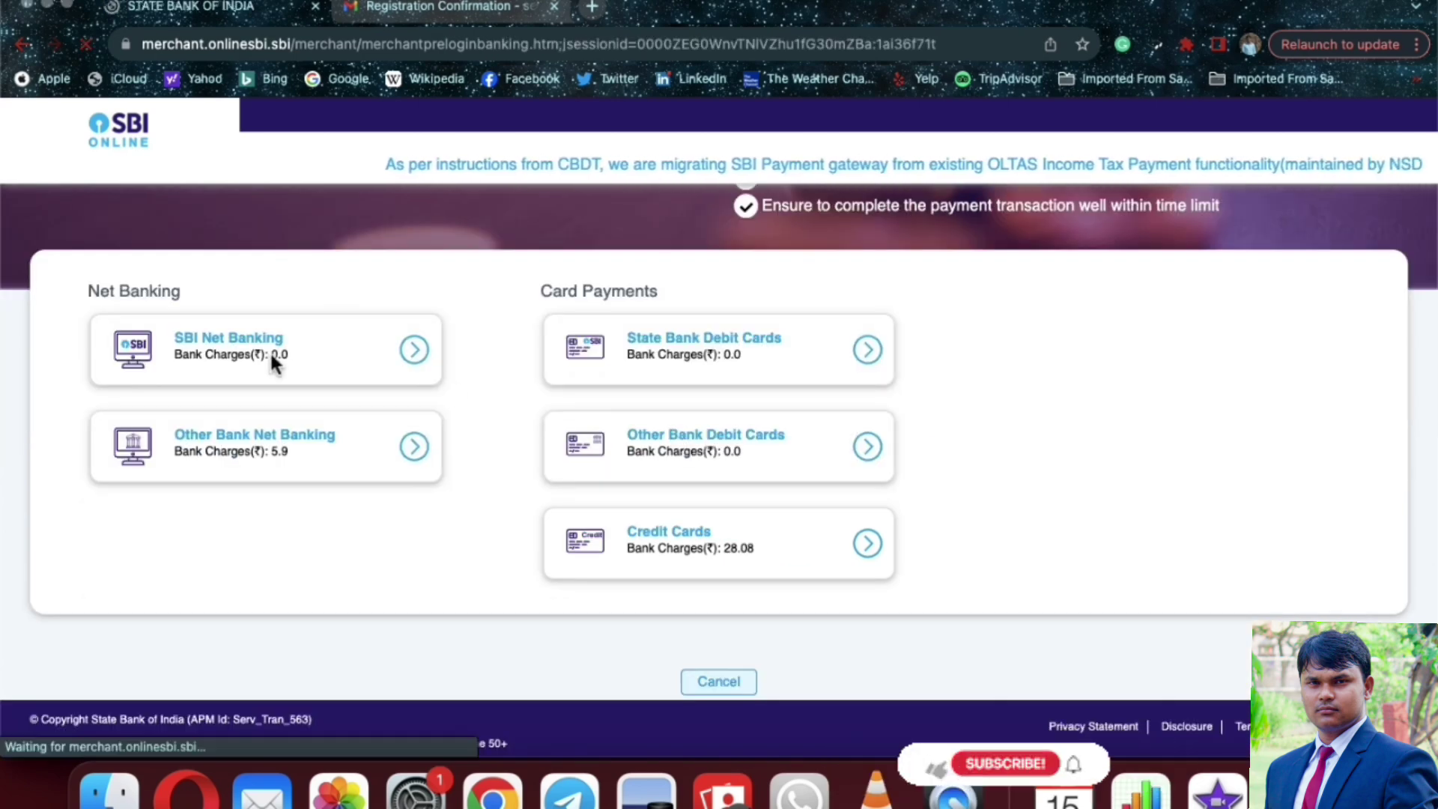